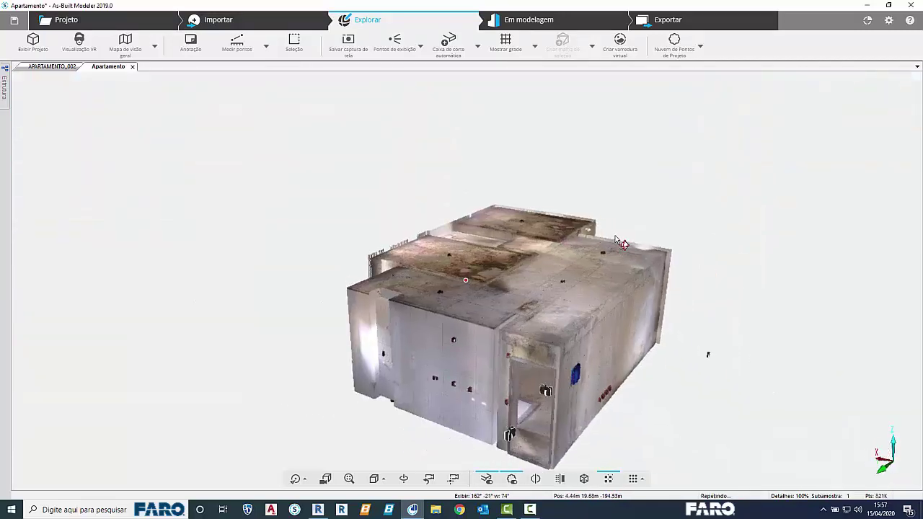
# Step: Switch the point cloud navigation mode to Voar and look around the apartment from outside
pyautogui.moveTo(696, 351); pyautogui.dragTo(654, 364)
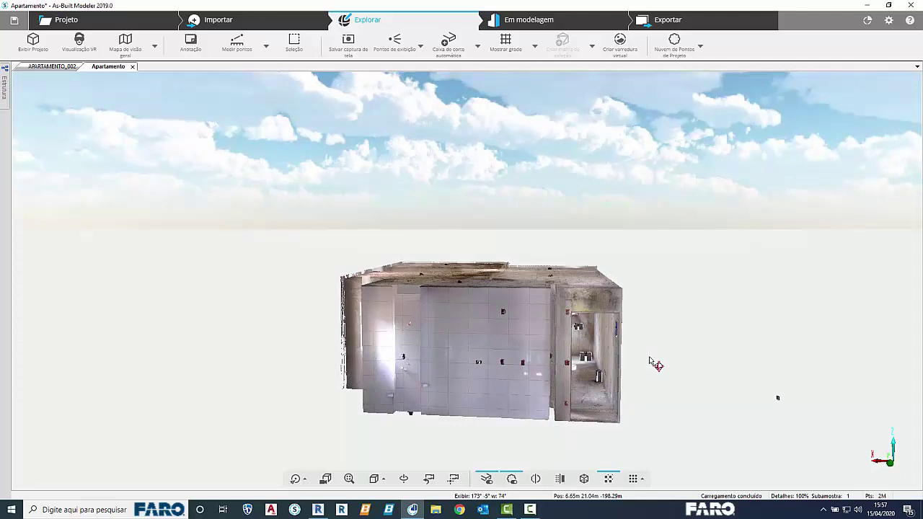
pyautogui.moveTo(655, 363); pyautogui.dragTo(635, 348)
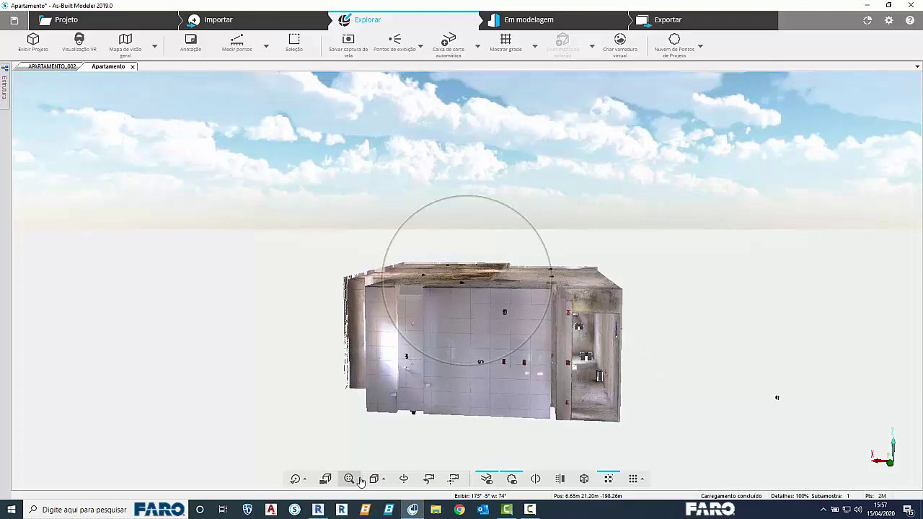
pyautogui.click(303, 480)
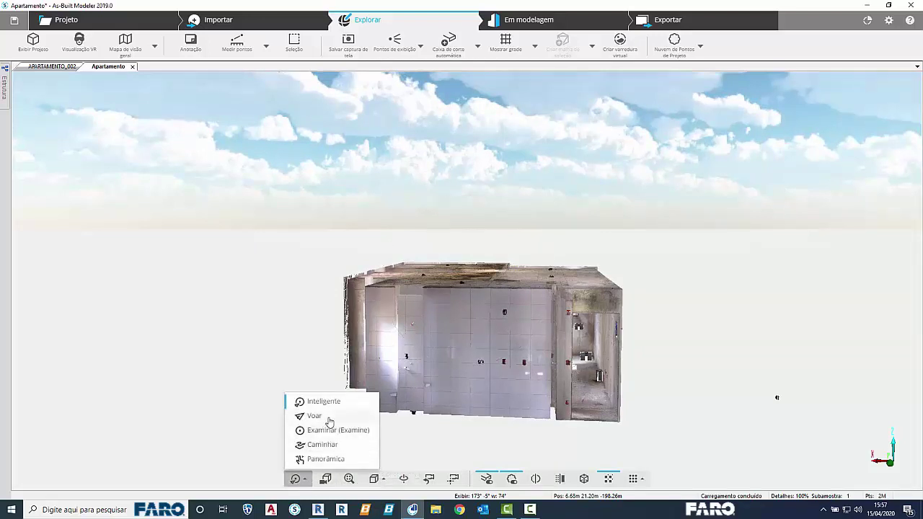
pyautogui.click(314, 416)
pyautogui.moveTo(554, 393); pyautogui.dragTo(491, 409)
pyautogui.scroll(-10, 490, 416)
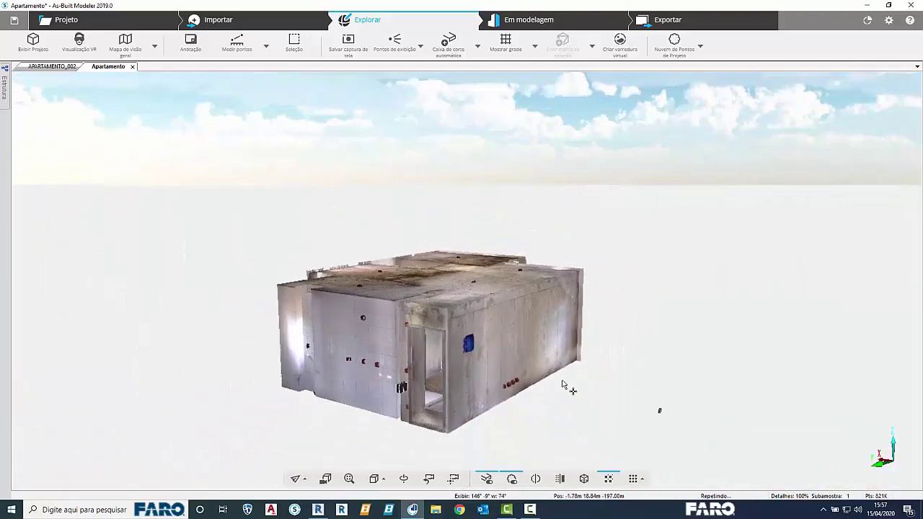
pyautogui.moveTo(564, 385); pyautogui.dragTo(599, 383)
# Step: Arrange As-Built Modeler side by side with the Revit template project
pyautogui.press('super+Left')
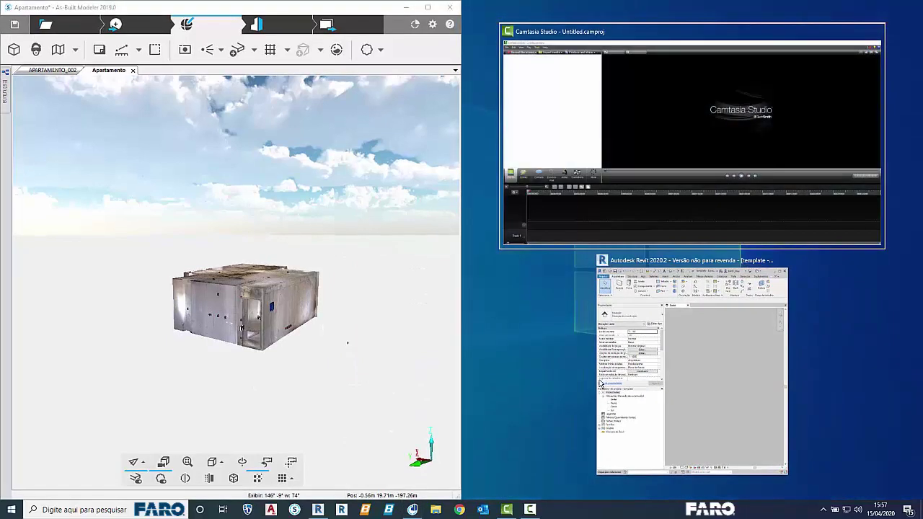
pyautogui.click(692, 364)
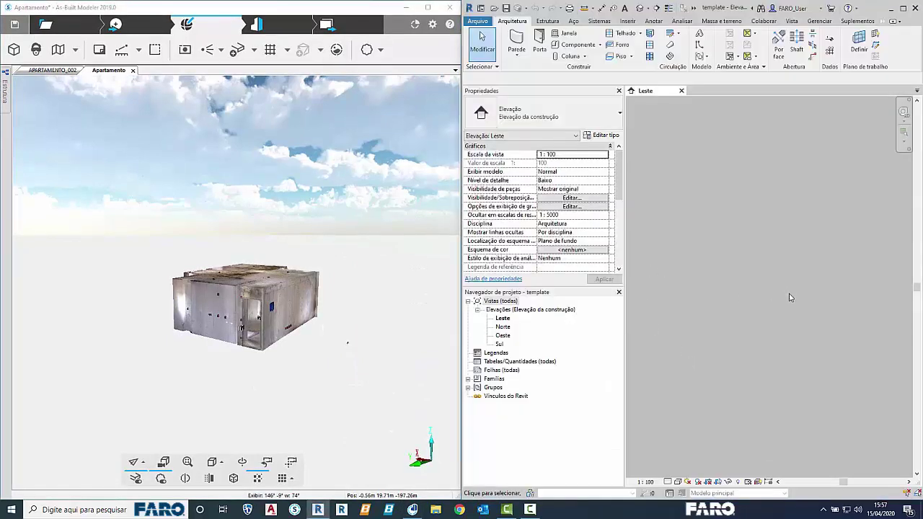
pyautogui.scroll(-2, 209, 255)
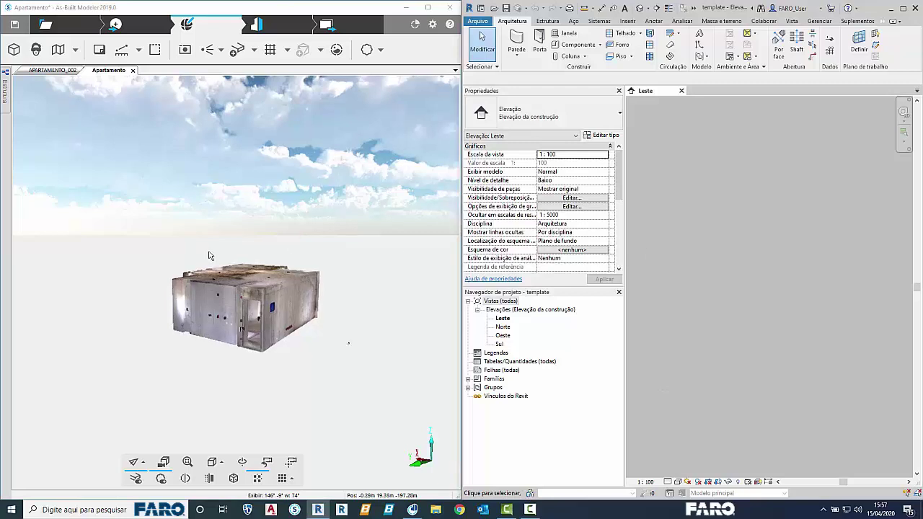
pyautogui.scroll(3, 220, 238)
pyautogui.scroll(2, 218, 238)
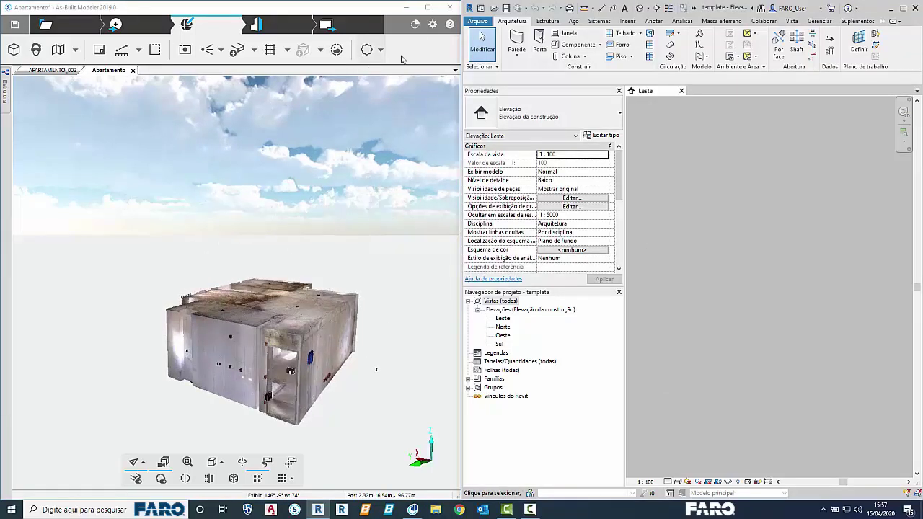
# Step: Open the Revit add-in's floating toolbar from the installed apps and place it just above the 3D view
pyautogui.click(416, 26)
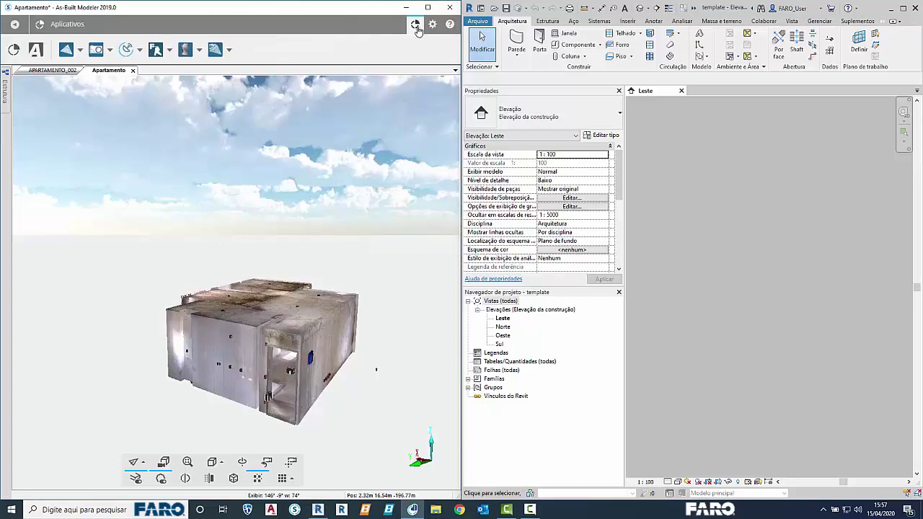
pyautogui.click(168, 52)
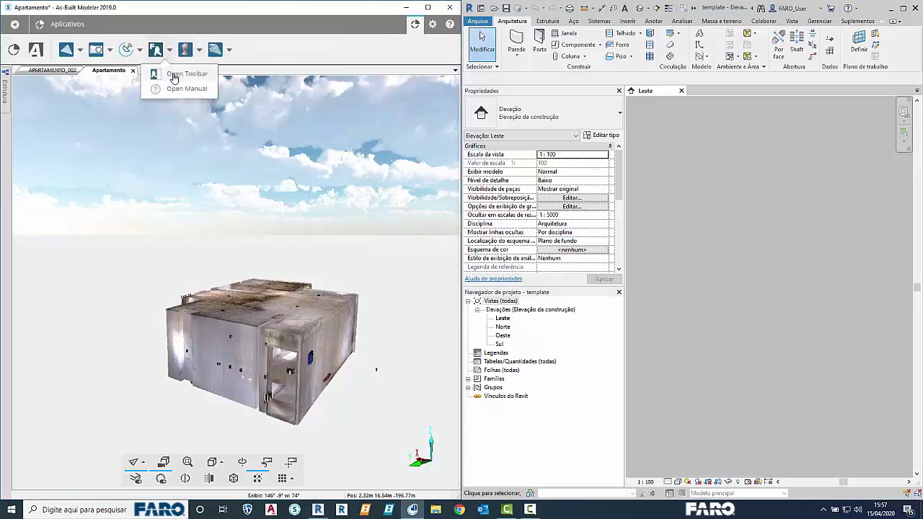
pyautogui.click(173, 75)
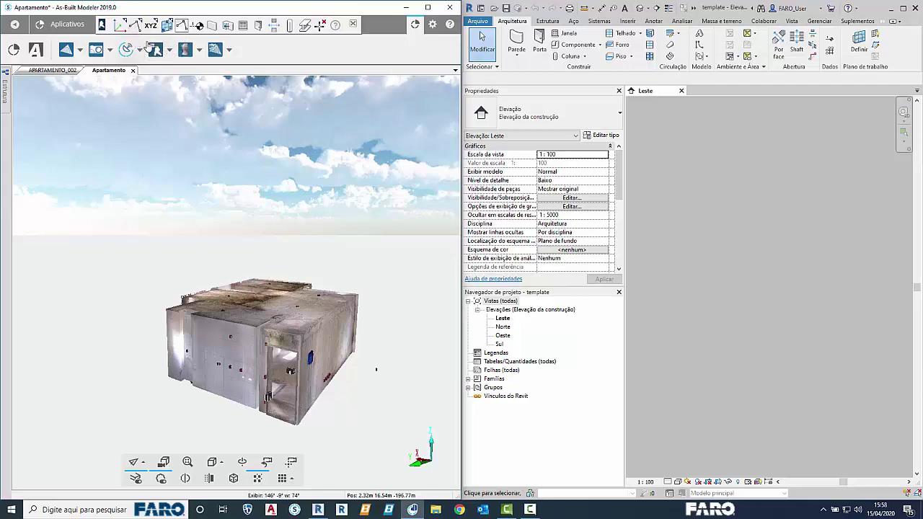
pyautogui.moveTo(188, 24); pyautogui.dragTo(239, 67)
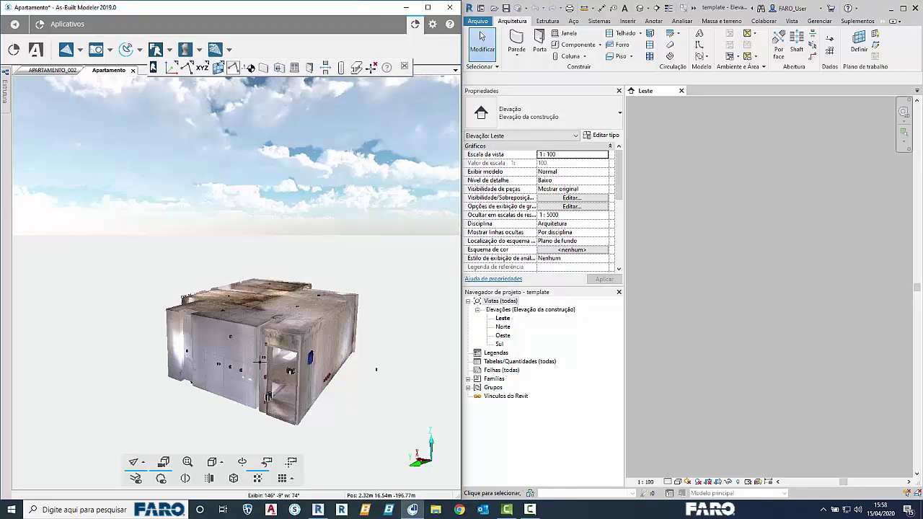
# Step: In the APARTAMENTO_002 scan, create the Revit levels by picking one point on the floor and one on the ceiling
pyautogui.click(43, 70)
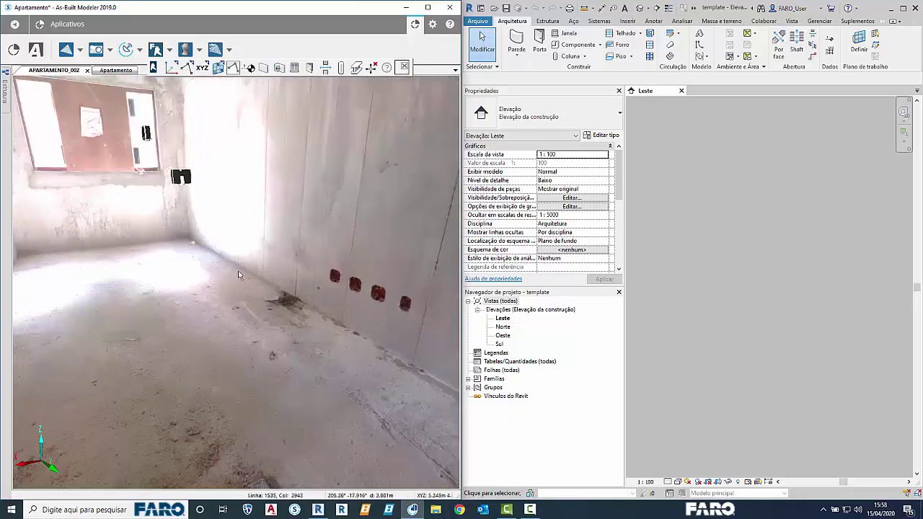
pyautogui.click(238, 274)
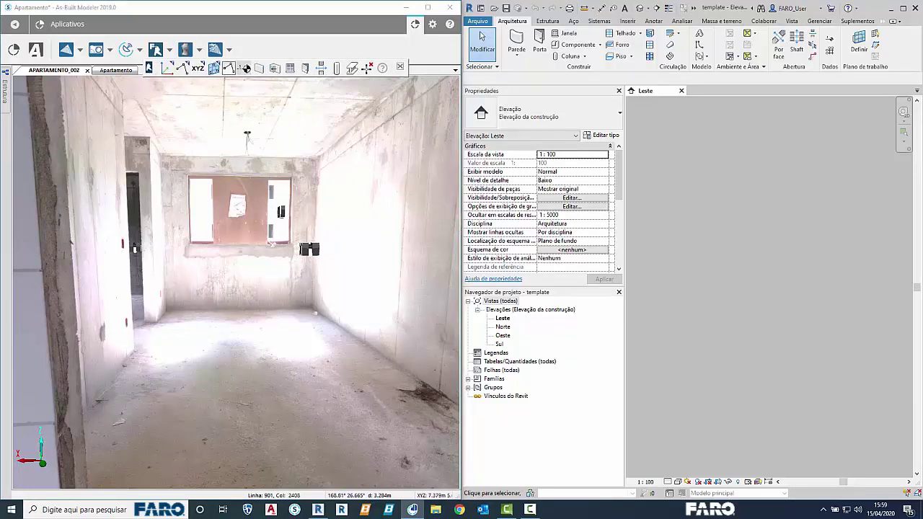
pyautogui.click(245, 69)
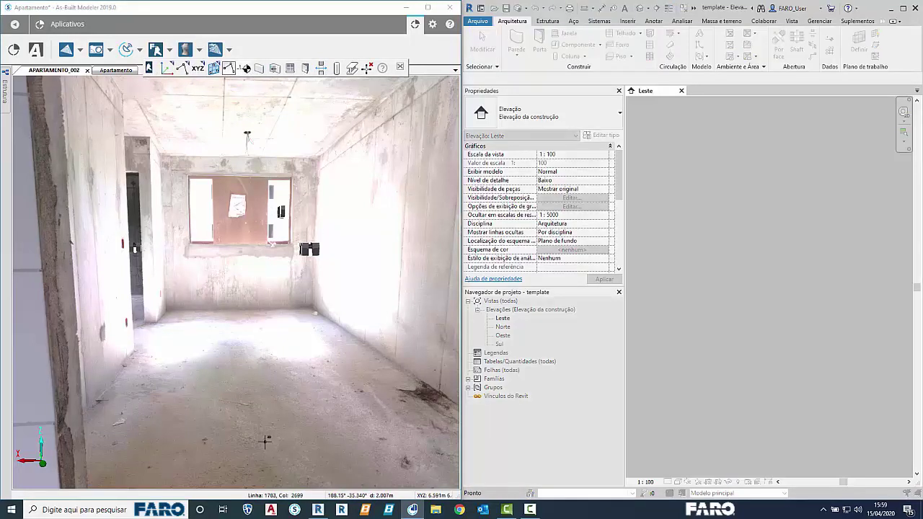
pyautogui.click(265, 441)
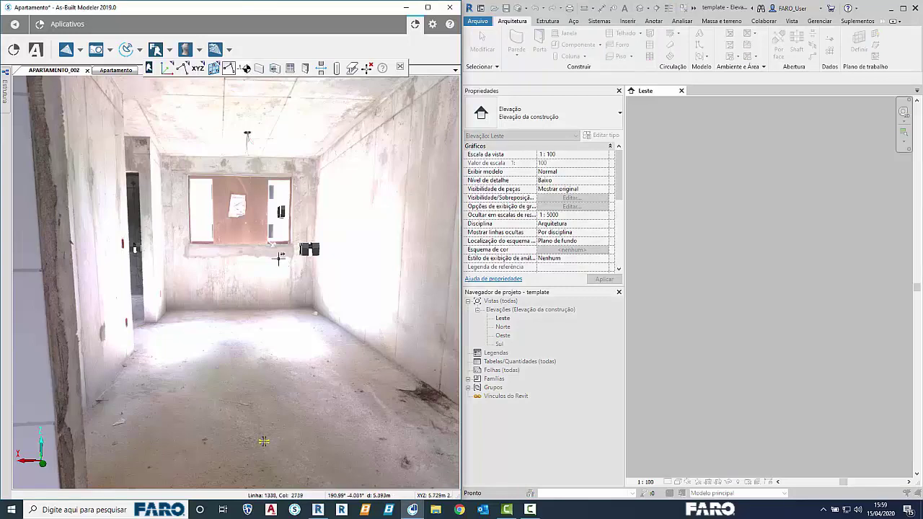
pyautogui.moveTo(250, 204); pyautogui.dragTo(243, 267)
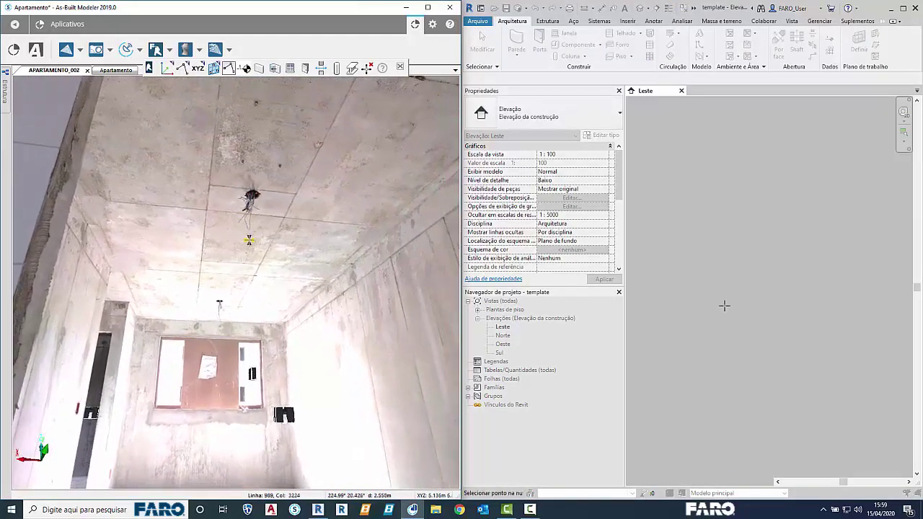
pyautogui.click(731, 258)
pyautogui.press('Escape')
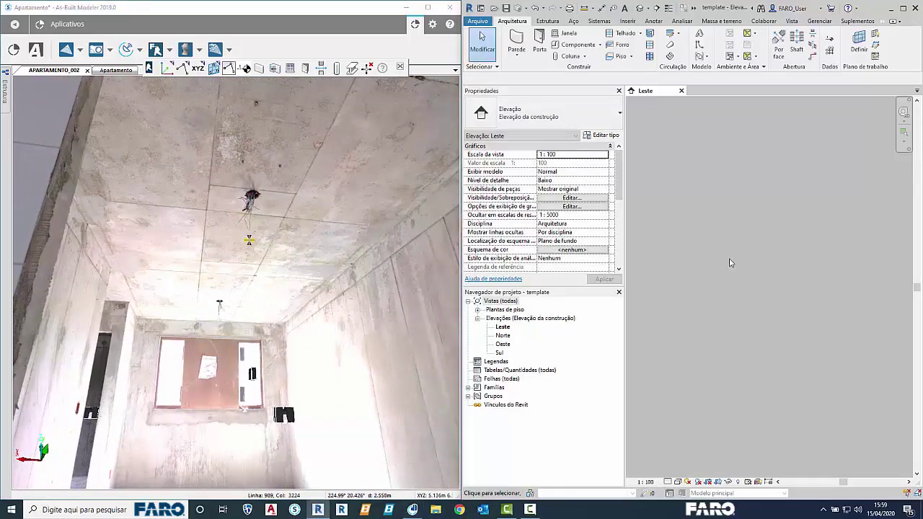
# Step: Keep the template project open and show its Norte elevation view
pyautogui.click(681, 91)
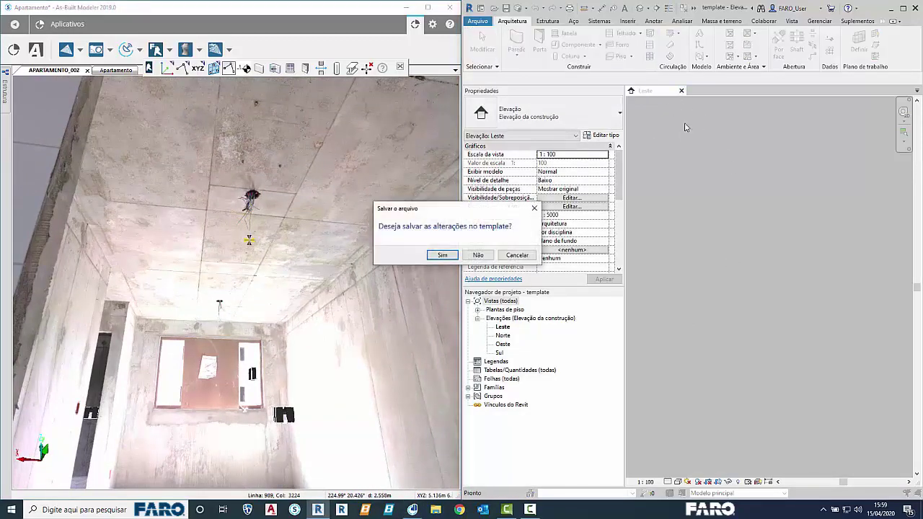
pyautogui.click(516, 255)
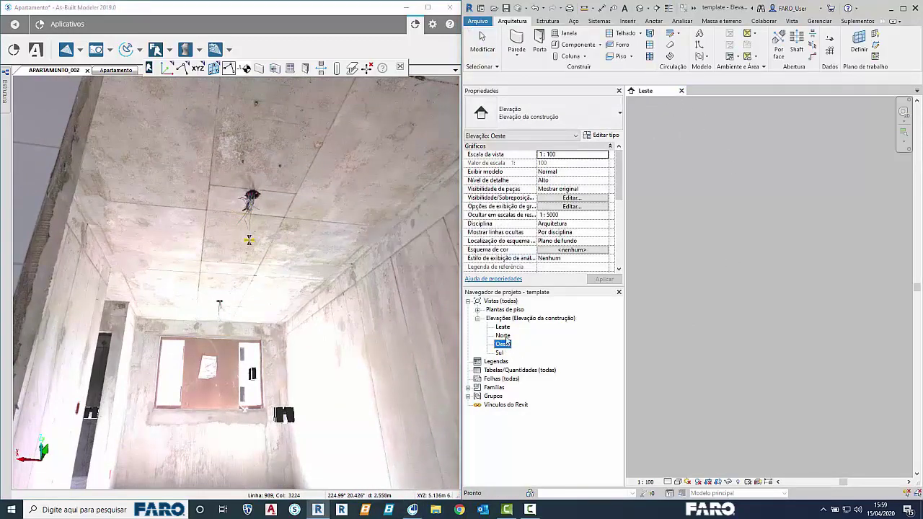
pyautogui.click(503, 327)
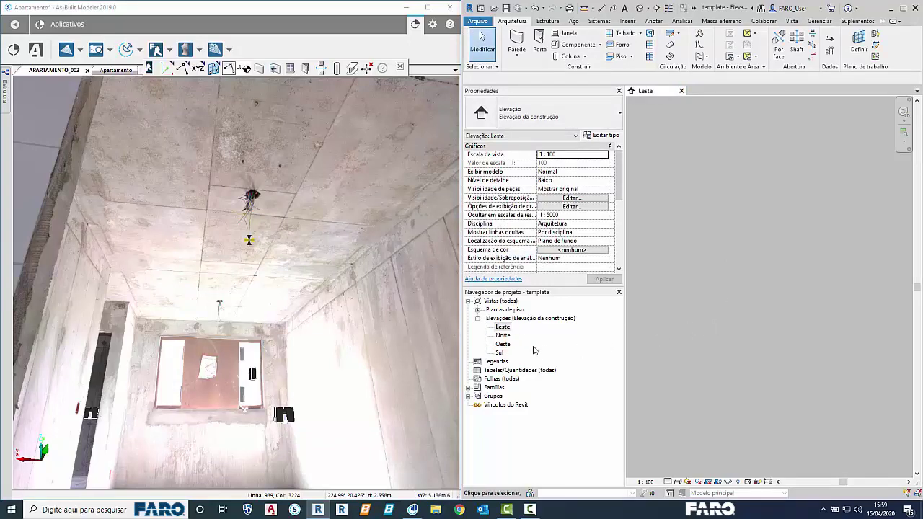
pyautogui.doubleClick(504, 335)
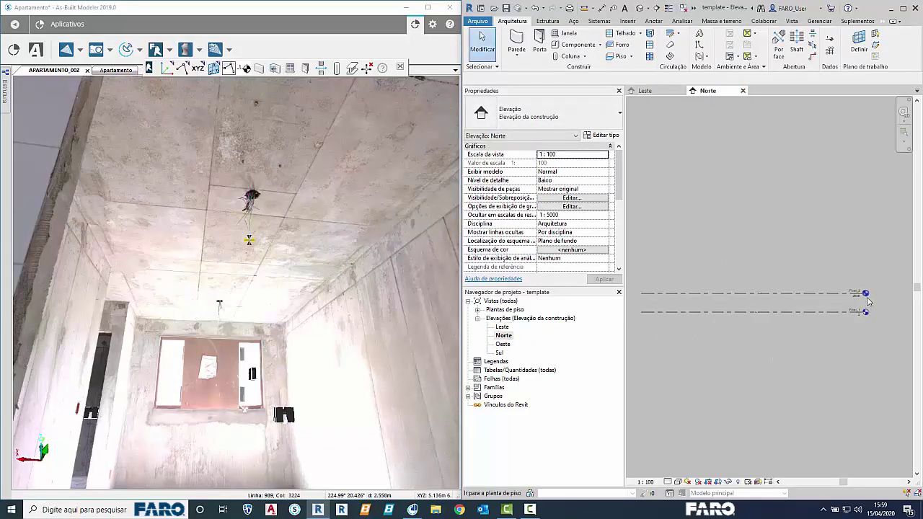
# Step: Set the project's length units to Metros with 2 casas decimais
pyautogui.scroll(2, 848, 308)
pyautogui.press('u')
pyautogui.press('n')
pyautogui.click(728, 185)
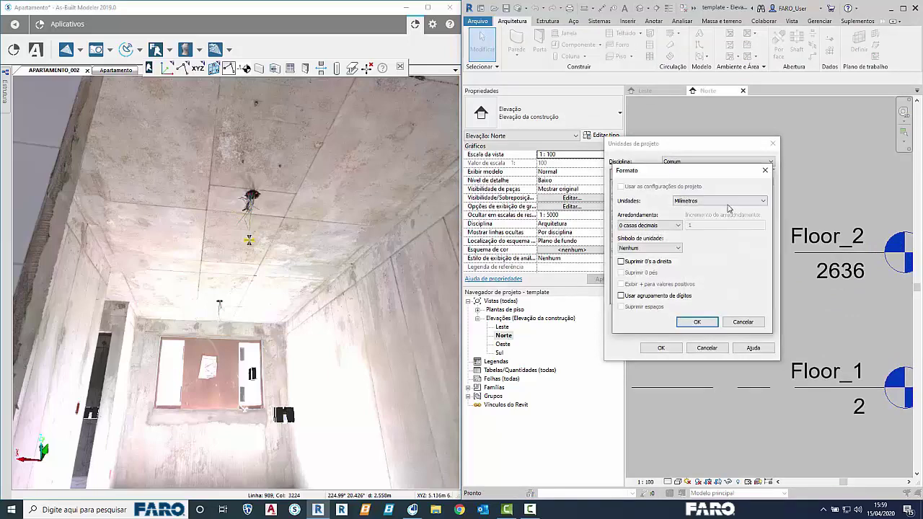
pyautogui.click(728, 203)
pyautogui.click(738, 236)
pyautogui.click(667, 225)
pyautogui.click(667, 248)
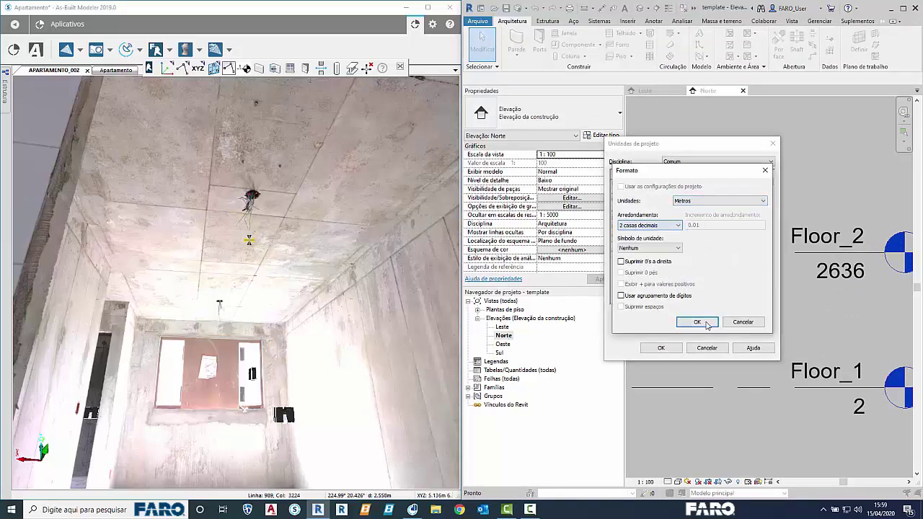
pyautogui.click(697, 322)
pyautogui.click(661, 349)
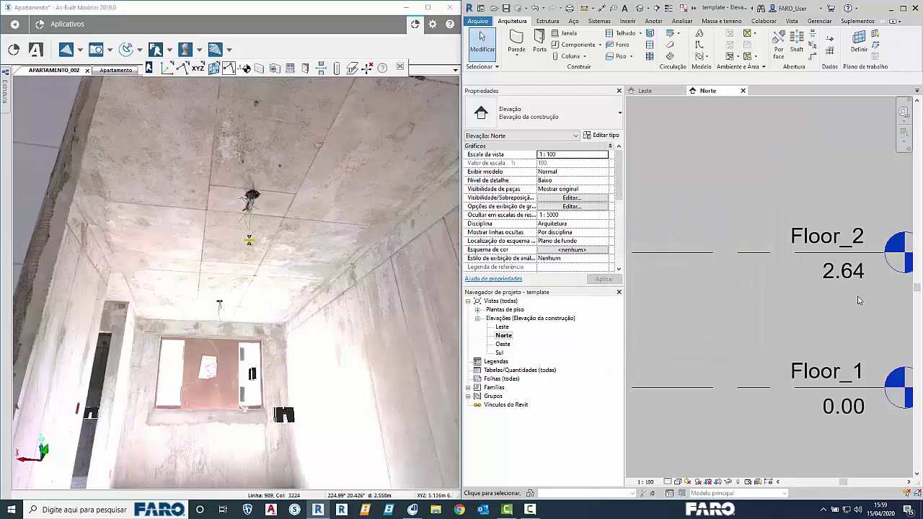
# Step: Maximize the Revit window with both levels of the Norte elevation in view
pyautogui.scroll(-4, 838, 317)
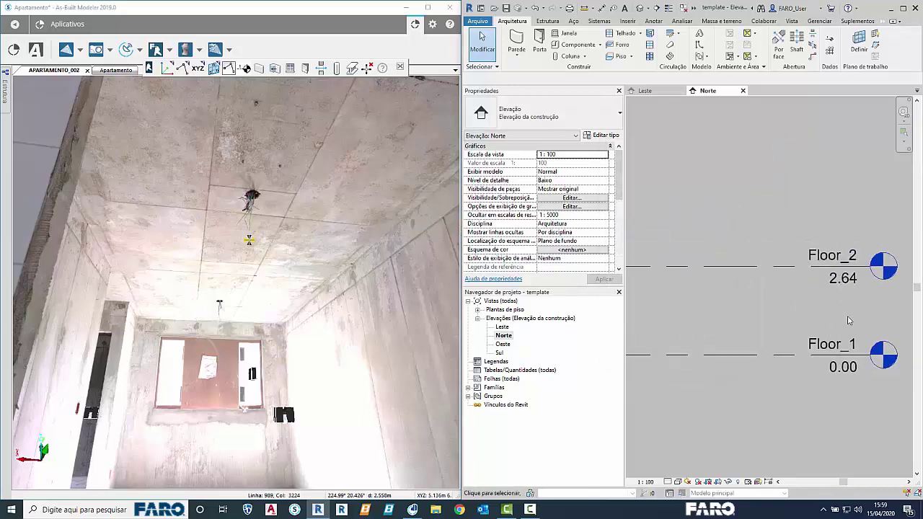
pyautogui.moveTo(739, 333); pyautogui.dragTo(773, 321, button='middle')
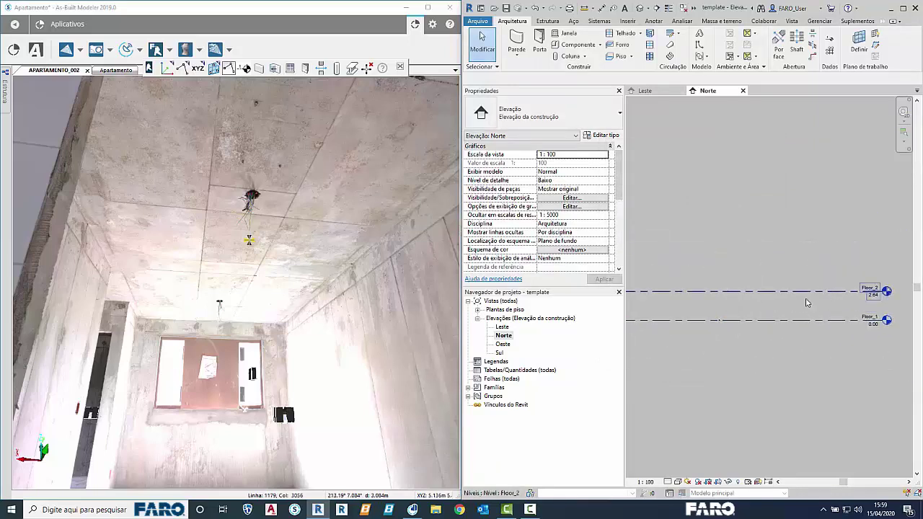
pyautogui.moveTo(332, 394); pyautogui.dragTo(252, 321)
pyautogui.moveTo(210, 258); pyautogui.dragTo(290, 236)
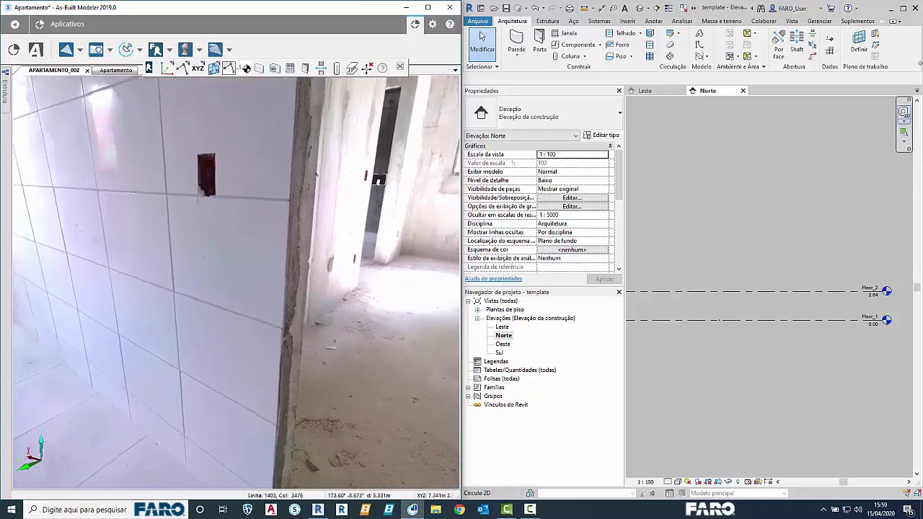
pyautogui.click(903, 8)
pyautogui.scroll(-1, 313, 249)
pyautogui.moveTo(313, 249); pyautogui.dragTo(421, 253, button='middle')
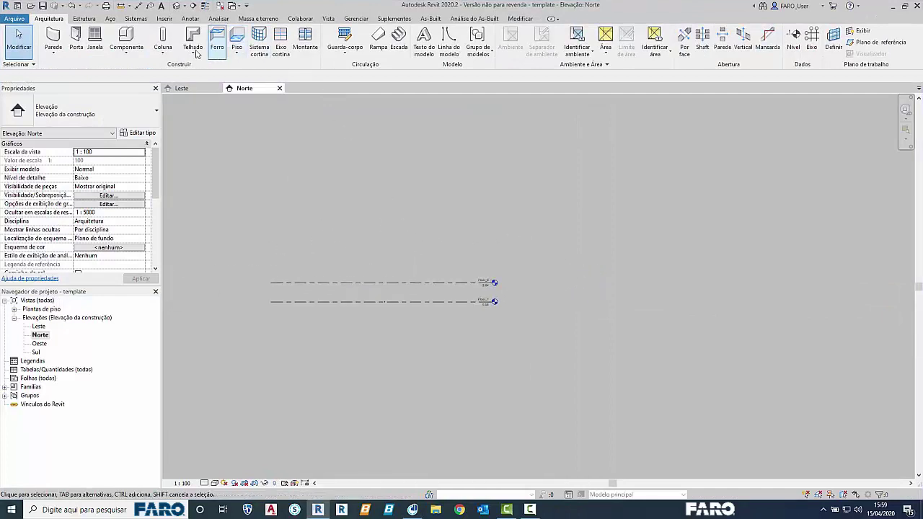
# Step: Link the point cloud Apartamento.rcp with the positioning Automático – Por coordenadas compartilhadas
pyautogui.scroll(-4, 221, 49)
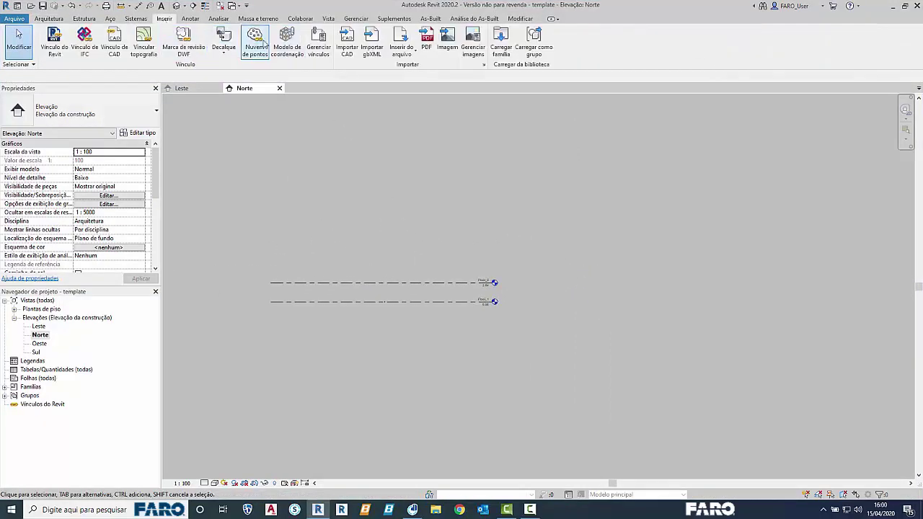
pyautogui.click(254, 42)
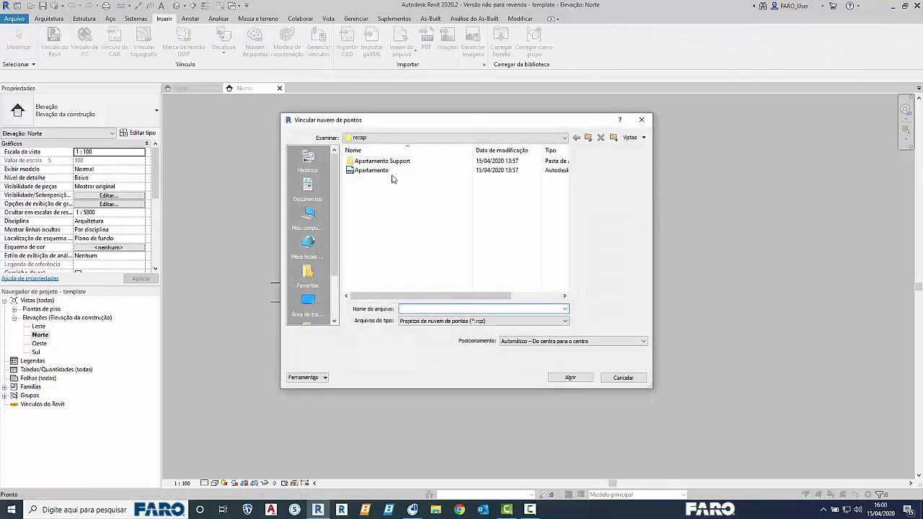
pyautogui.click(404, 170)
pyautogui.click(572, 340)
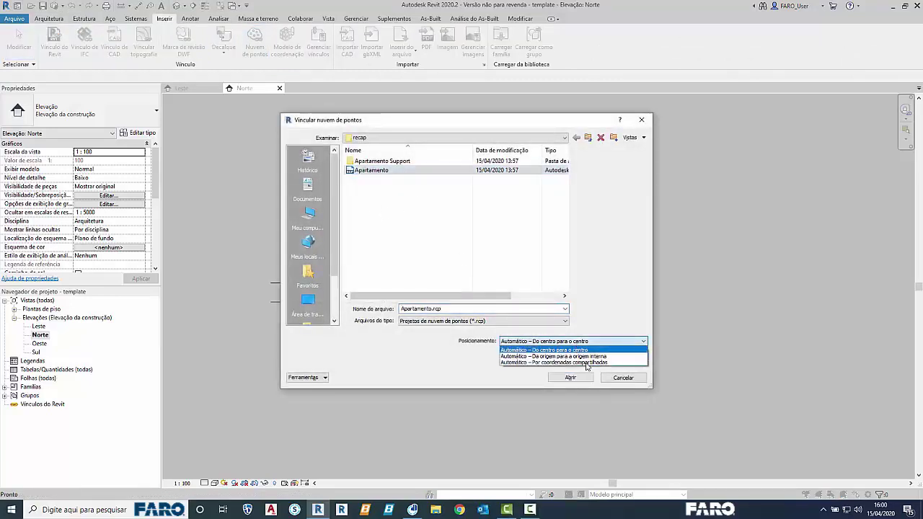
pyautogui.click(587, 365)
pyautogui.click(571, 377)
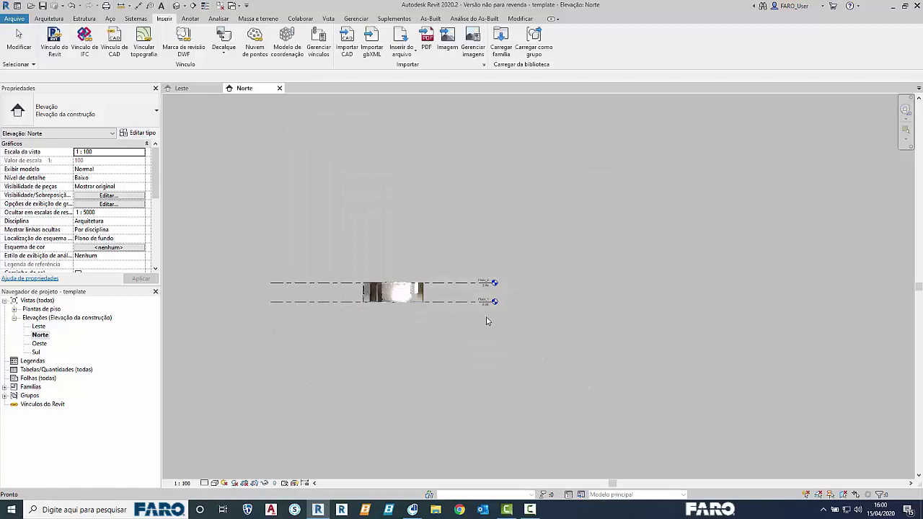
# Step: Open the default 3D view and inspect the linked apartment point cloud between the two levels
pyautogui.scroll(2, 360, 283)
pyautogui.click(176, 7)
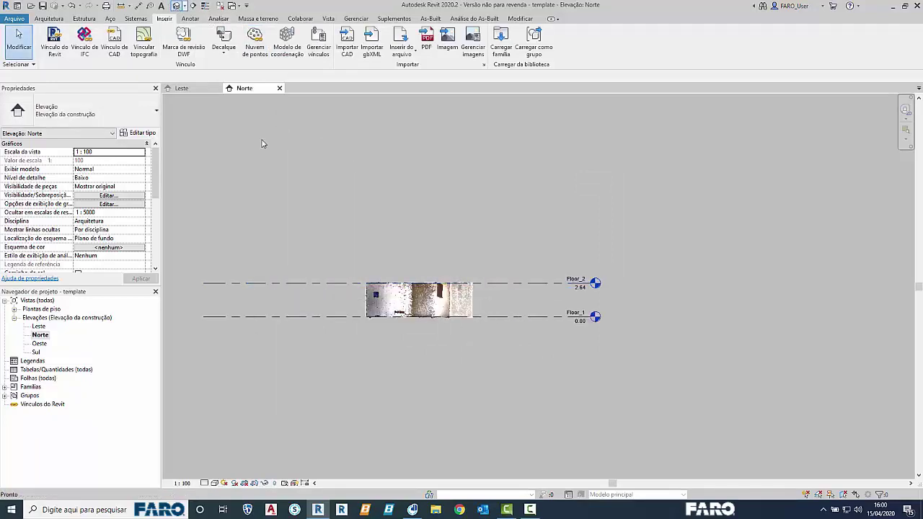
pyautogui.keyDown('shift'); pyautogui.moveTo(643, 308); pyautogui.dragTo(471, 279, button='middle'); pyautogui.keyUp('shift')
pyautogui.scroll(3, 479, 277)
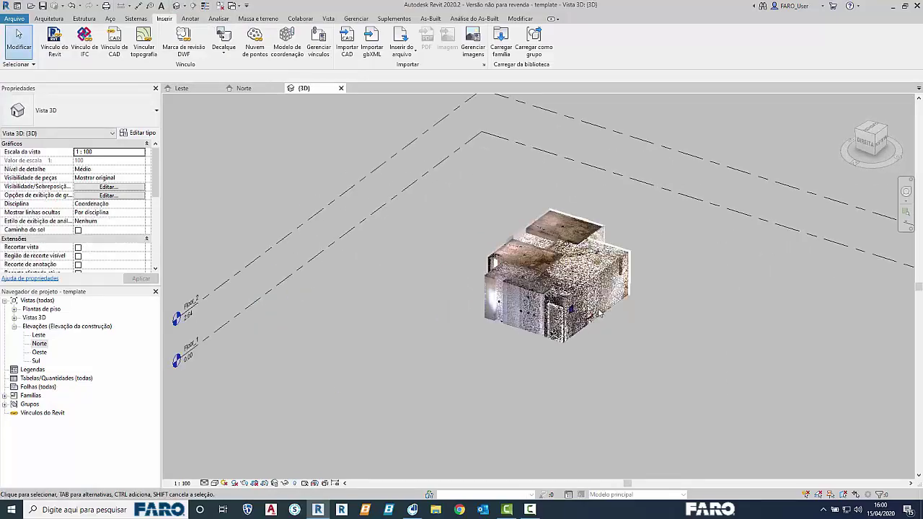
# Step: Open the Floor_1 floor plan and bring the apartment point cloud into view
pyautogui.scroll(4, 574, 272)
pyautogui.scroll(-2, 574, 273)
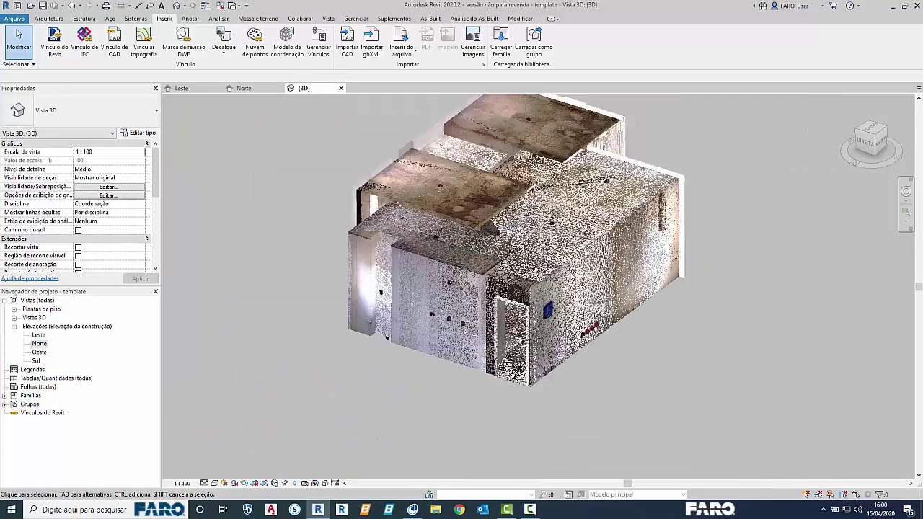
pyautogui.keyDown('shift'); pyautogui.moveTo(644, 263); pyautogui.dragTo(714, 218, button='middle'); pyautogui.keyUp('shift')
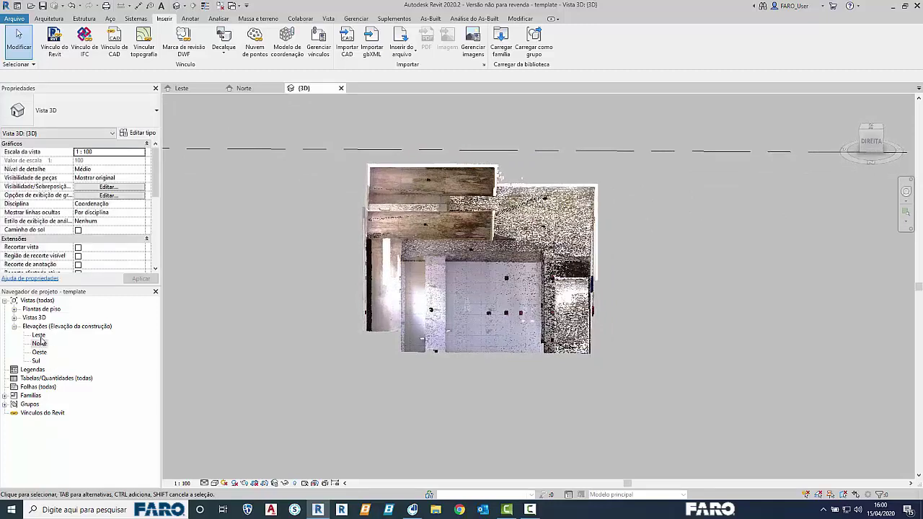
pyautogui.click(14, 309)
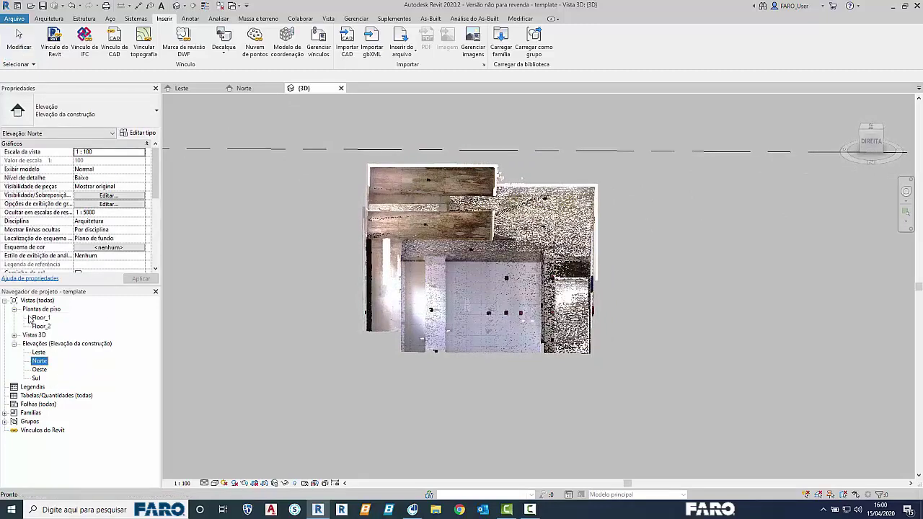
pyautogui.doubleClick(45, 321)
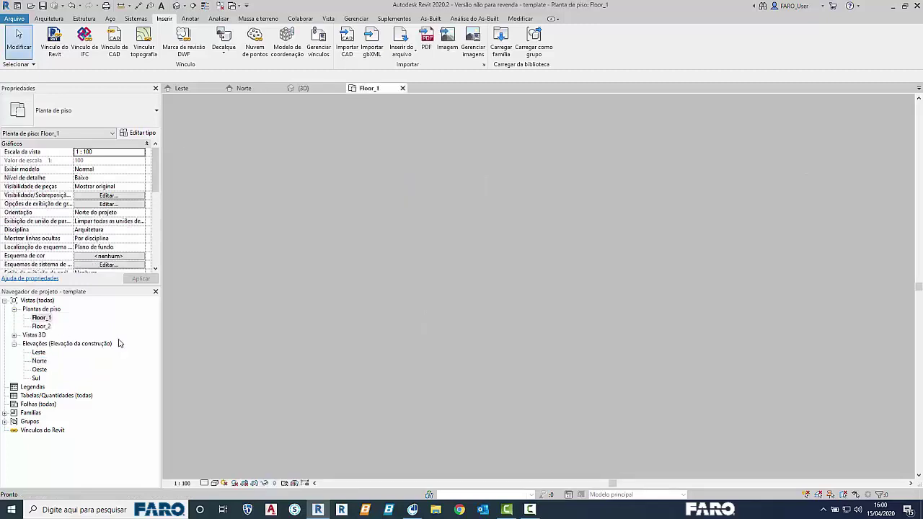
pyautogui.scroll(5, 562, 289)
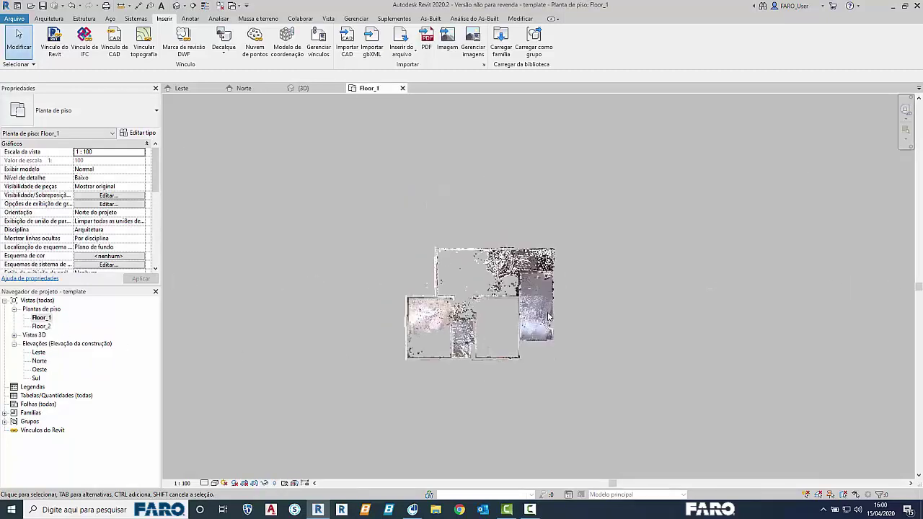
pyautogui.scroll(-3, 519, 303)
pyautogui.moveTo(517, 310); pyautogui.dragTo(462, 302, button='middle')
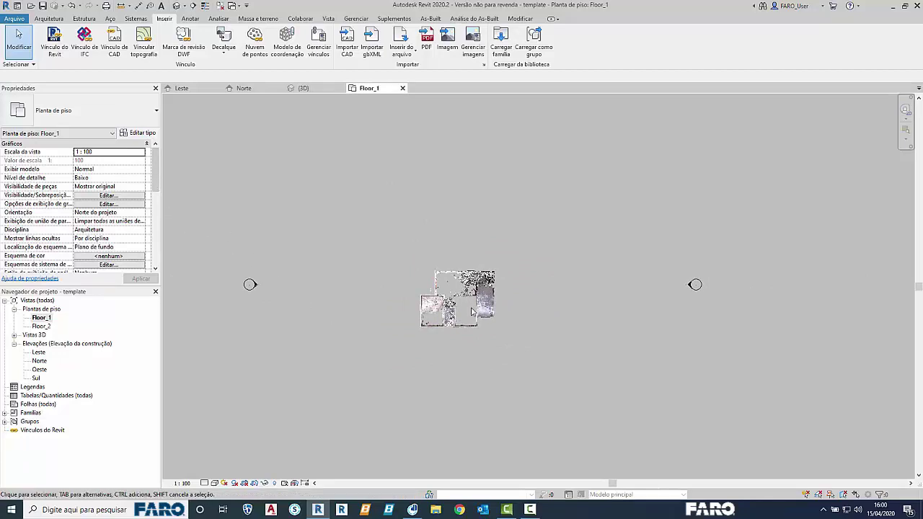
# Step: Set the Floor_1 view range's bottom offset to 1.0000 m
pyautogui.scroll(5, 468, 307)
pyautogui.press('v')
pyautogui.press('r')
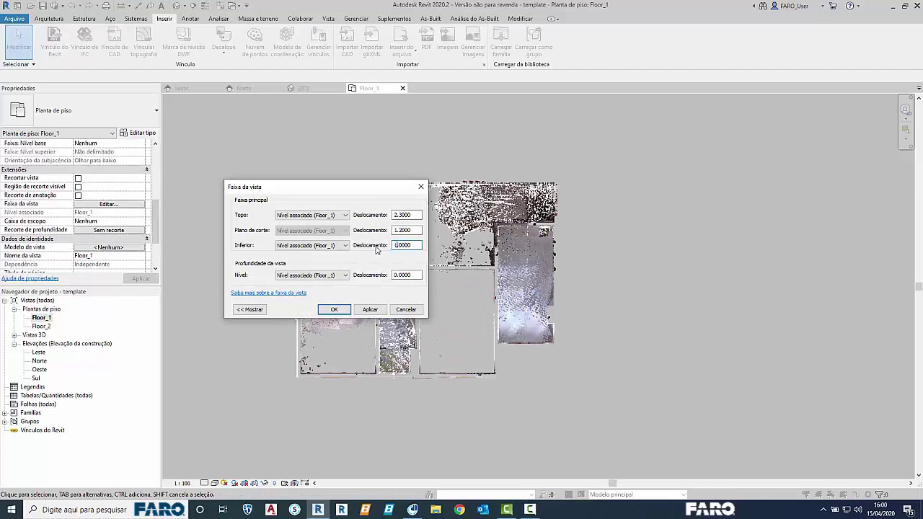
pyautogui.click(379, 312)
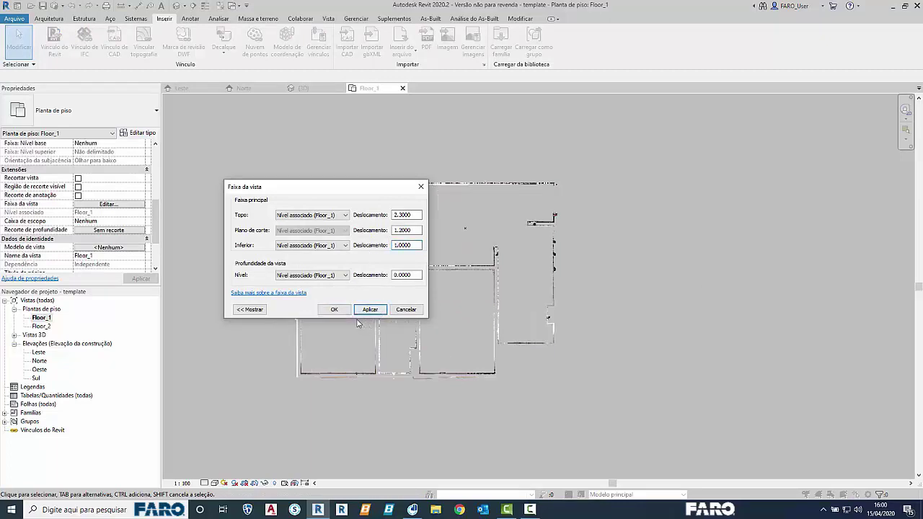
pyautogui.click(334, 310)
# Step: Turn on view cropping for the Floor_1 plan and show its crop region around the sliced apartment walls
pyautogui.scroll(4, 413, 186)
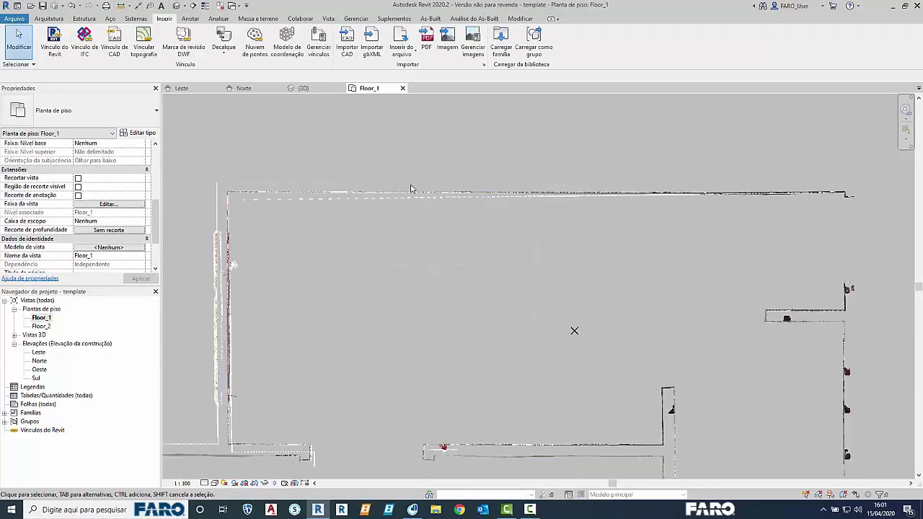
pyautogui.scroll(-3, 507, 282)
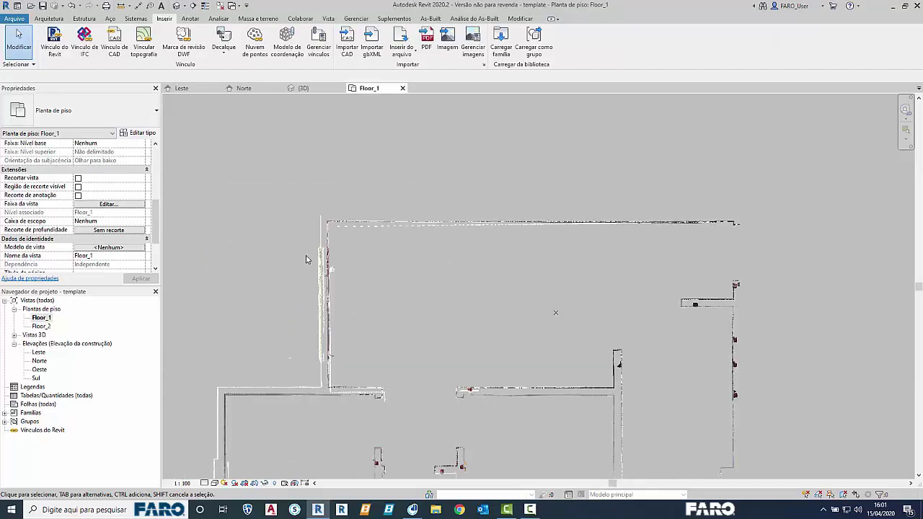
pyautogui.scroll(2, 267, 397)
pyautogui.moveTo(267, 396); pyautogui.dragTo(339, 256, button='middle')
pyautogui.scroll(-6, 382, 359)
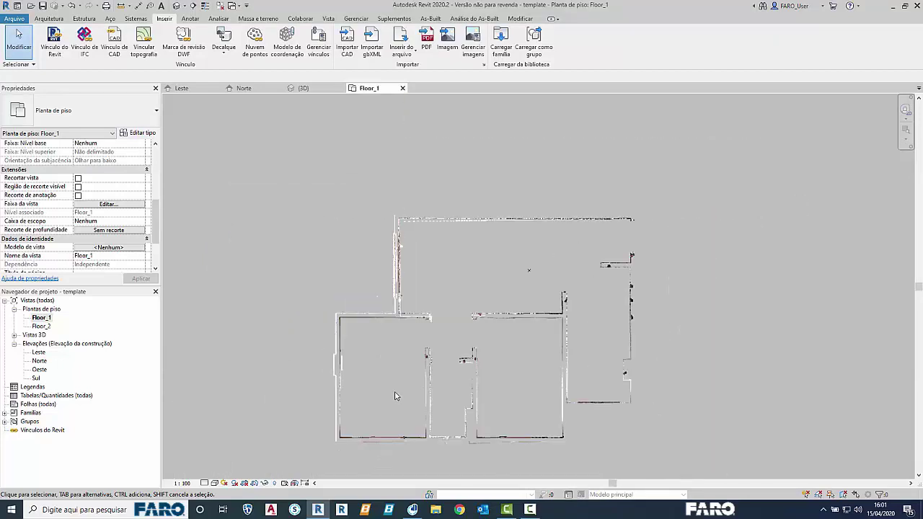
pyautogui.moveTo(395, 396); pyautogui.dragTo(370, 359, button='middle')
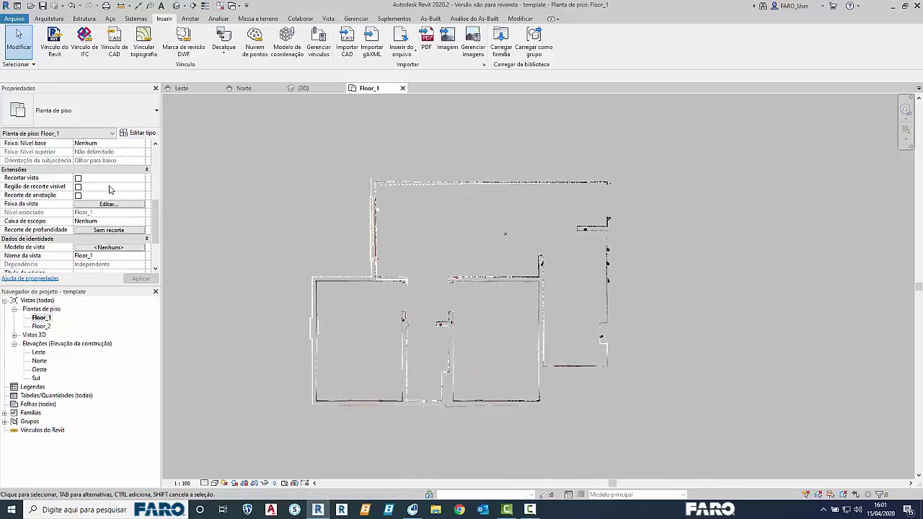
pyautogui.moveTo(154, 211); pyautogui.dragTo(144, 148)
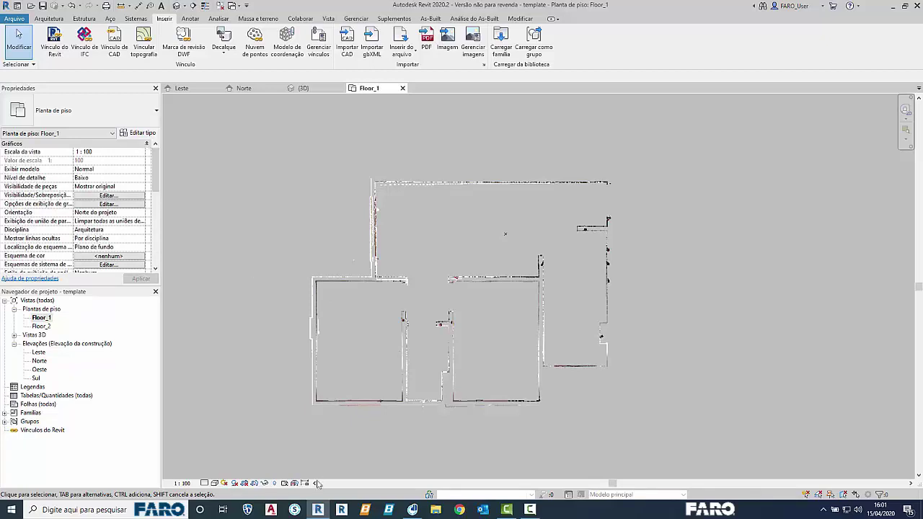
pyautogui.click(245, 484)
pyautogui.click(253, 484)
pyautogui.scroll(-6, 398, 358)
# Step: Pull all four edges of the crop region in towards the apartment's western room
pyautogui.click(411, 130)
pyautogui.moveTo(421, 130); pyautogui.dragTo(421, 324)
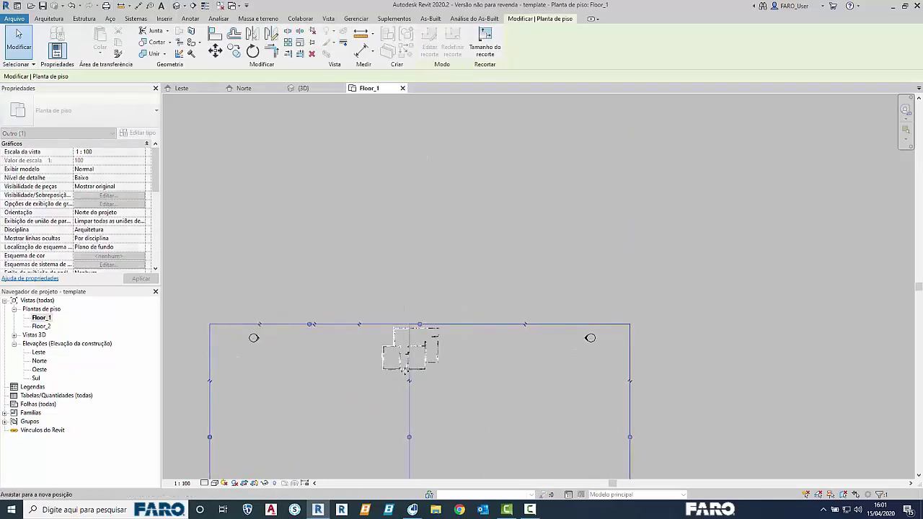
pyautogui.moveTo(630, 437); pyautogui.dragTo(399, 437)
pyautogui.moveTo(210, 437); pyautogui.dragTo(381, 437)
pyautogui.scroll(3, 389, 432)
pyautogui.scroll(-3, 440, 352)
pyautogui.moveTo(436, 420); pyautogui.dragTo(437, 248)
# Step: Tighten the crop region's east and north edges to a narrow strip around the western room's outer wall
pyautogui.scroll(4, 455, 177)
pyautogui.moveTo(467, 195); pyautogui.dragTo(379, 196)
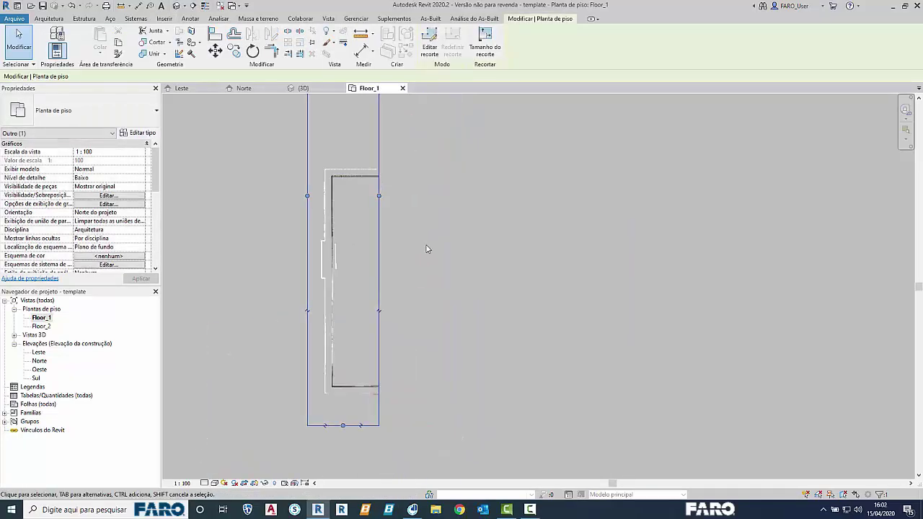
pyautogui.scroll(-3, 426, 249)
pyautogui.moveTo(406, 110); pyautogui.dragTo(405, 211)
pyautogui.scroll(5, 409, 231)
pyautogui.scroll(-3, 411, 243)
pyautogui.click(411, 243)
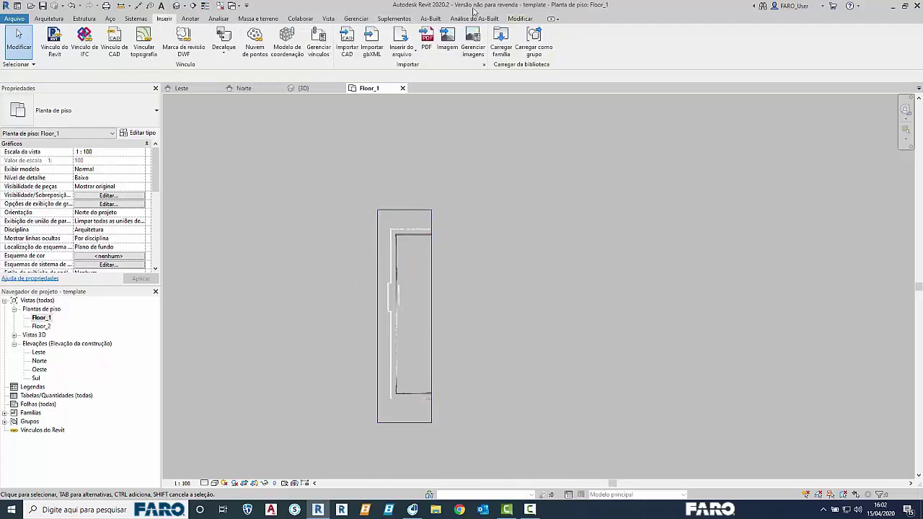
# Step: Prepare the cropped Floor_1 point cloud with contrast factor 27.792 and insert the image in a new copied view
pyautogui.click(431, 19)
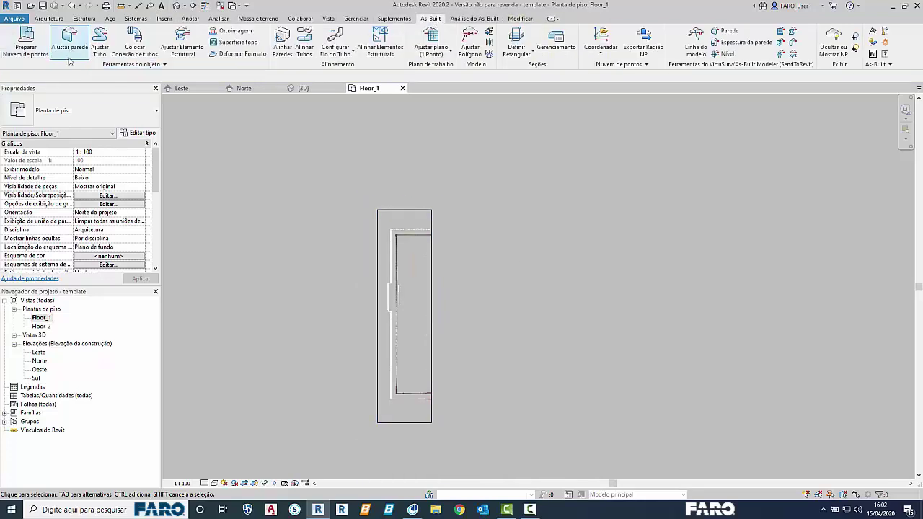
pyautogui.click(25, 49)
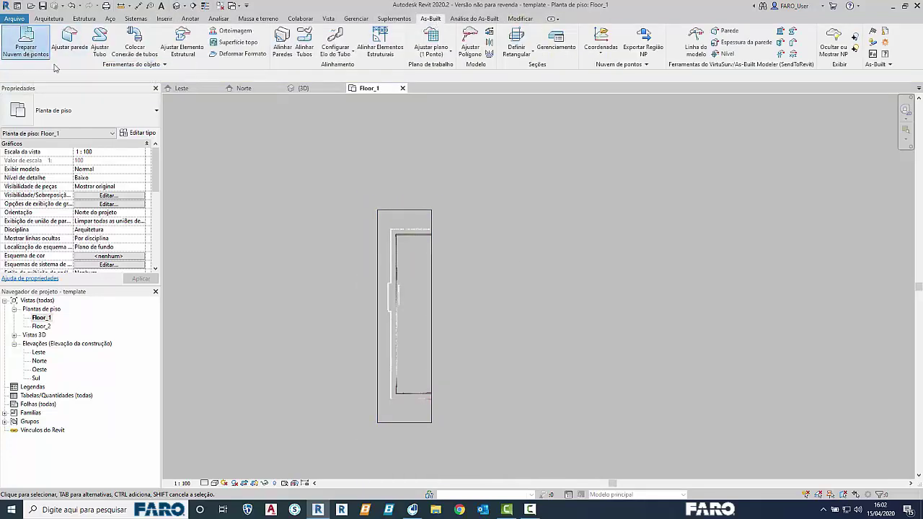
pyautogui.moveTo(269, 343); pyautogui.dragTo(303, 343)
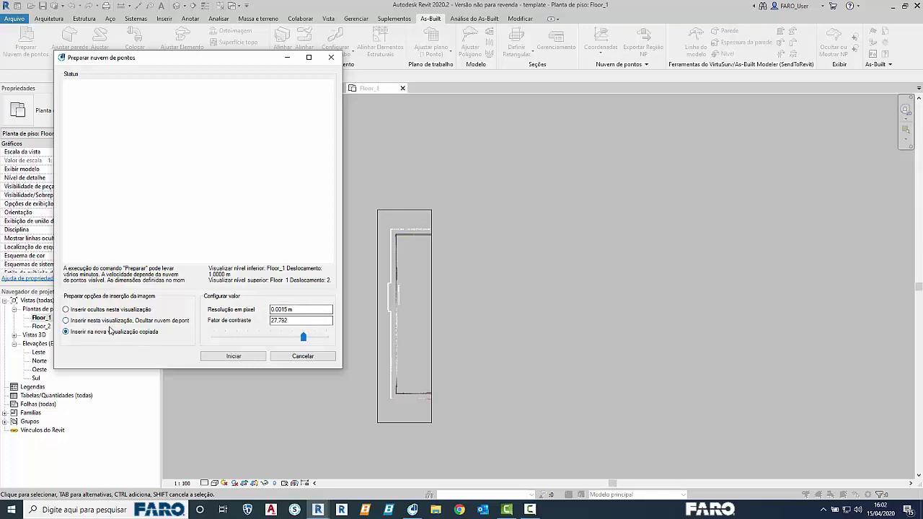
pyautogui.moveTo(185, 58); pyautogui.dragTo(381, 64)
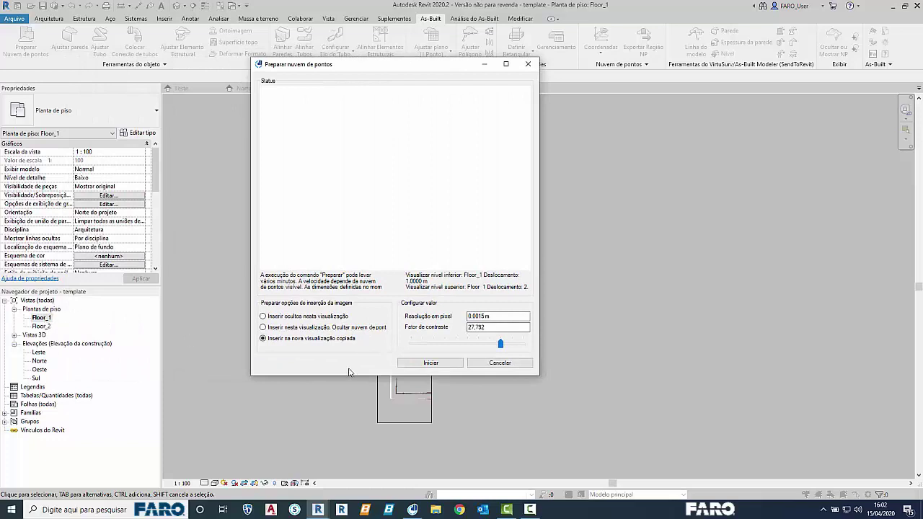
pyautogui.click(409, 364)
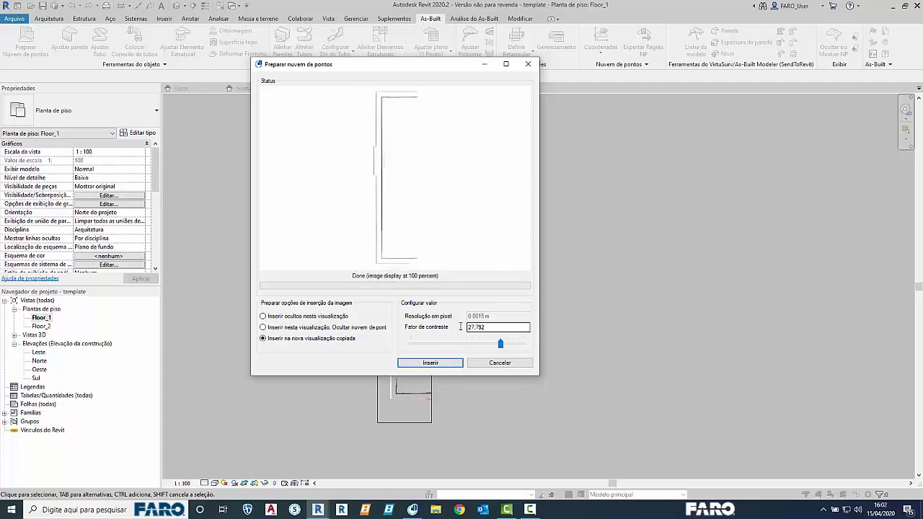
pyautogui.click(425, 363)
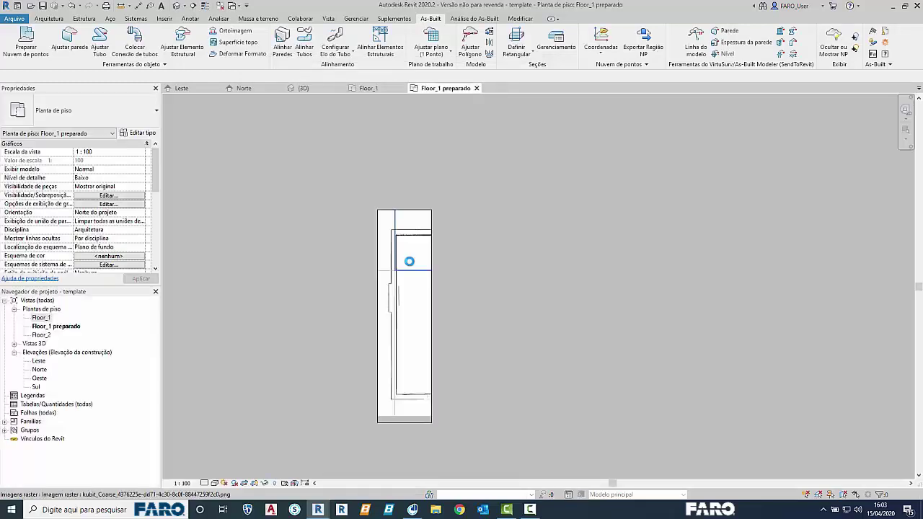
# Step: Fit a wall along the western outer wall in Floor_1 preparado, with Floor_2 as the top constraint and both faces fitted
pyautogui.scroll(3, 394, 337)
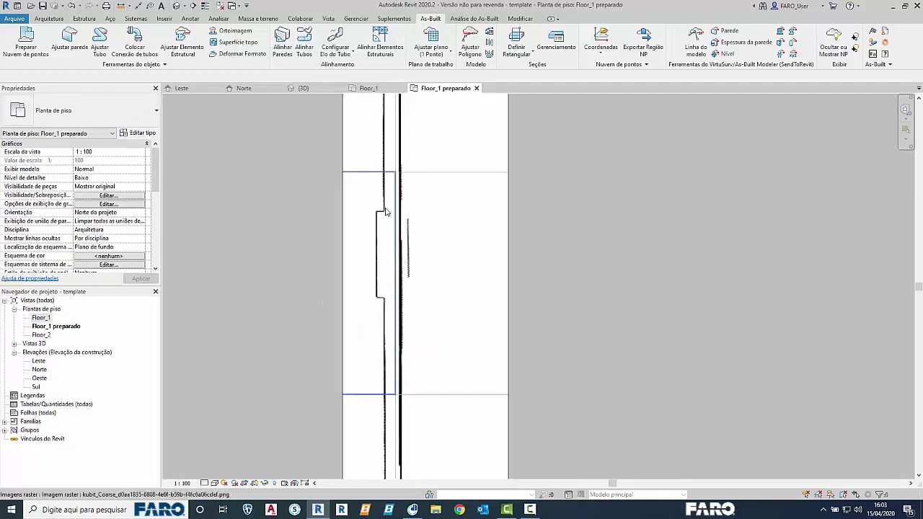
pyautogui.click(57, 327)
pyautogui.scroll(-2, 273, 314)
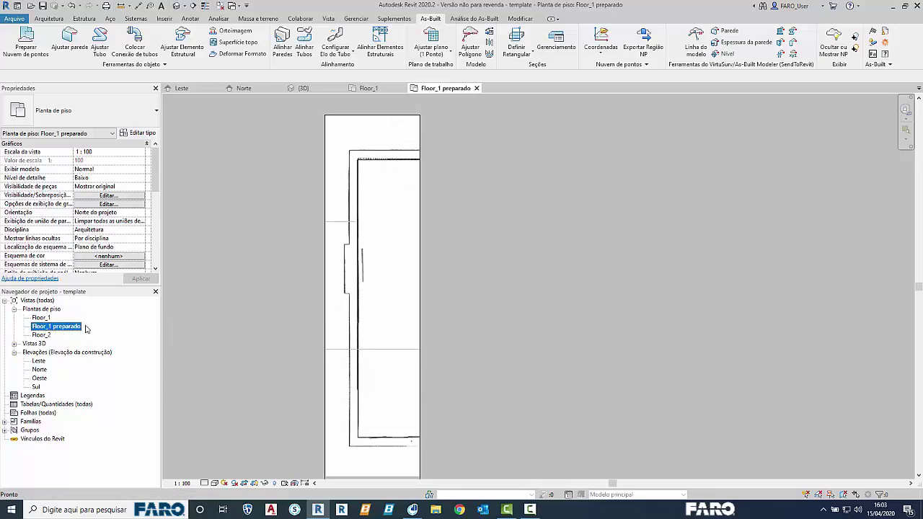
pyautogui.scroll(2, 339, 258)
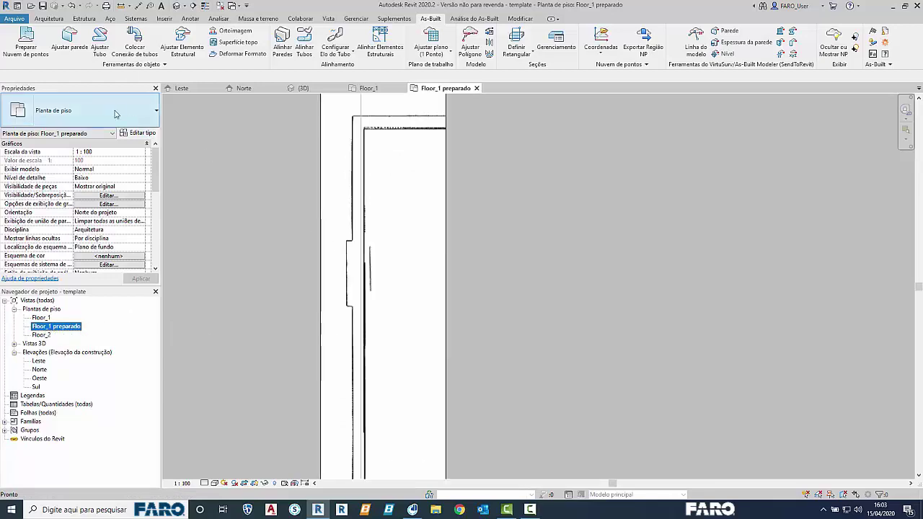
pyautogui.click(71, 50)
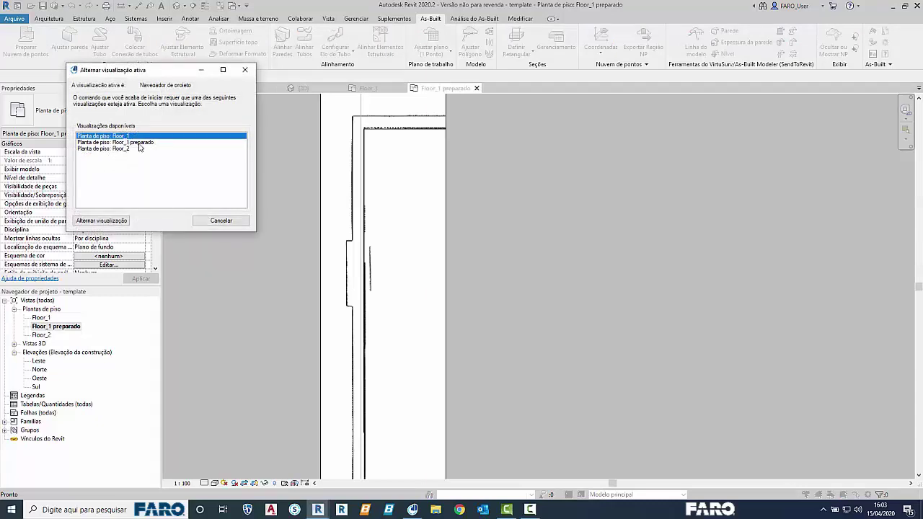
pyautogui.doubleClick(140, 142)
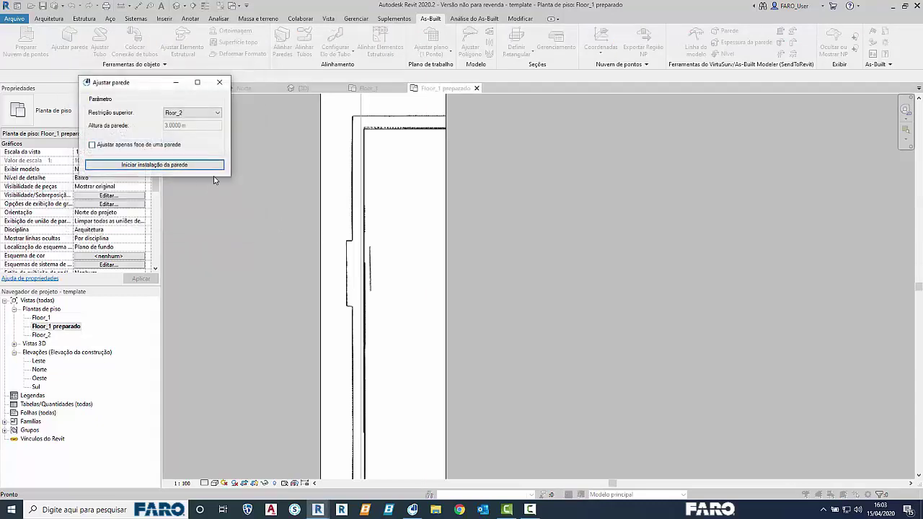
pyautogui.click(200, 116)
pyautogui.click(189, 120)
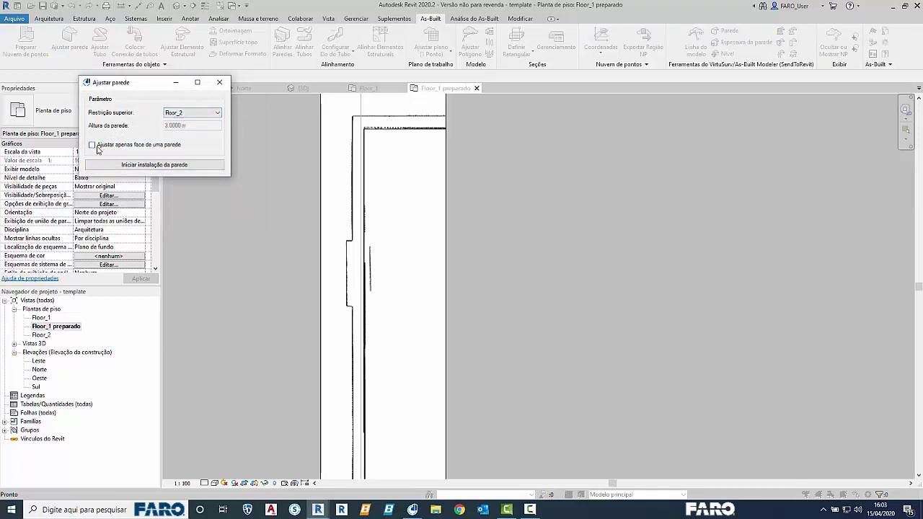
pyautogui.click(121, 163)
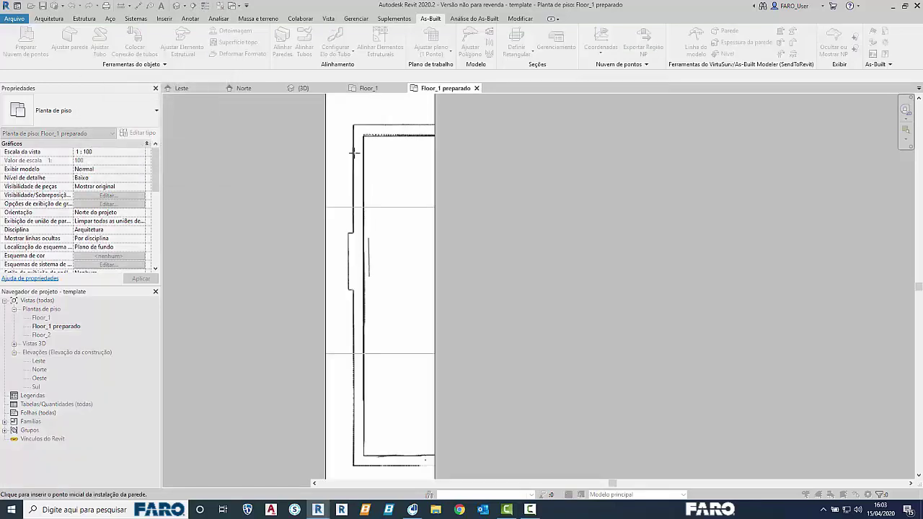
pyautogui.click(356, 137)
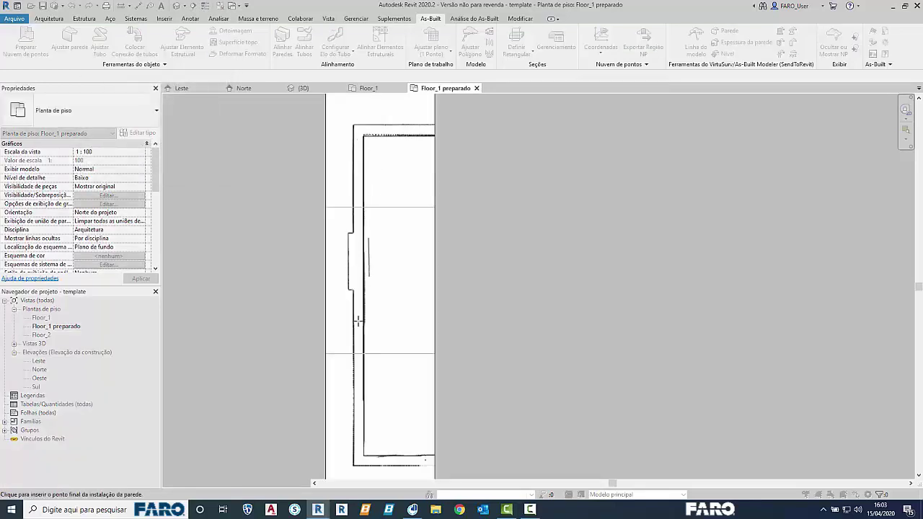
pyautogui.click(358, 449)
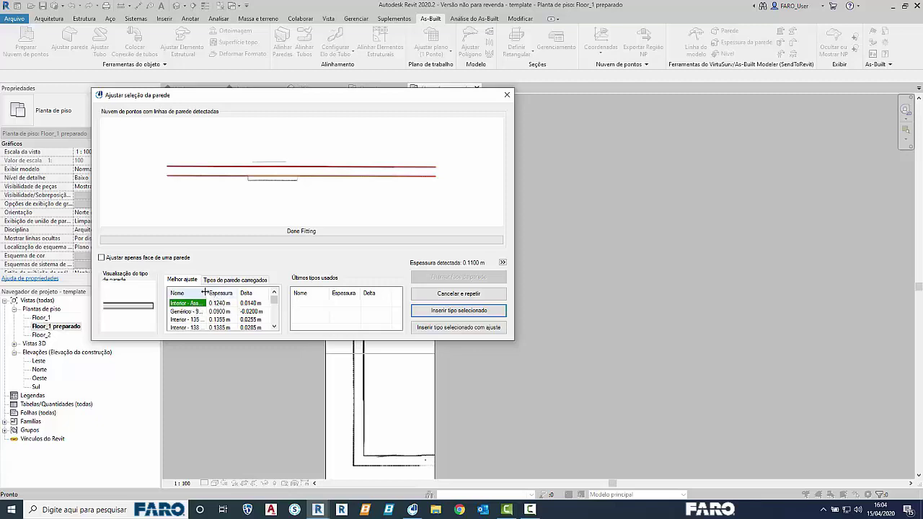
# Step: Choose the wall type Genérico - 140 mm Alvenaria for the fitted wall and insert it with its thickness adjusted to the detected value
pyautogui.moveTo(207, 293)
pyautogui.mouseDown()
pyautogui.moveTo(234, 291)
pyautogui.moveTo(224, 292)
pyautogui.mouseUp()
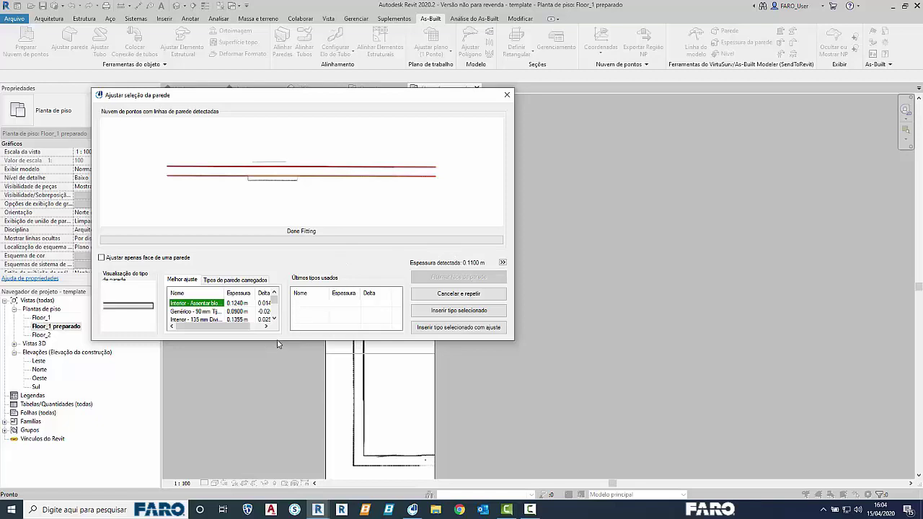
pyautogui.hotkey('alt', 'Tab')
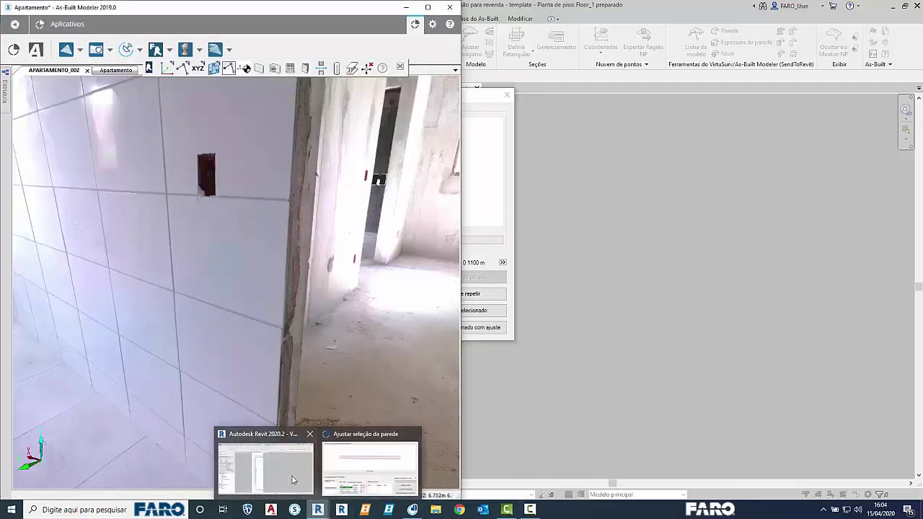
pyautogui.click(269, 458)
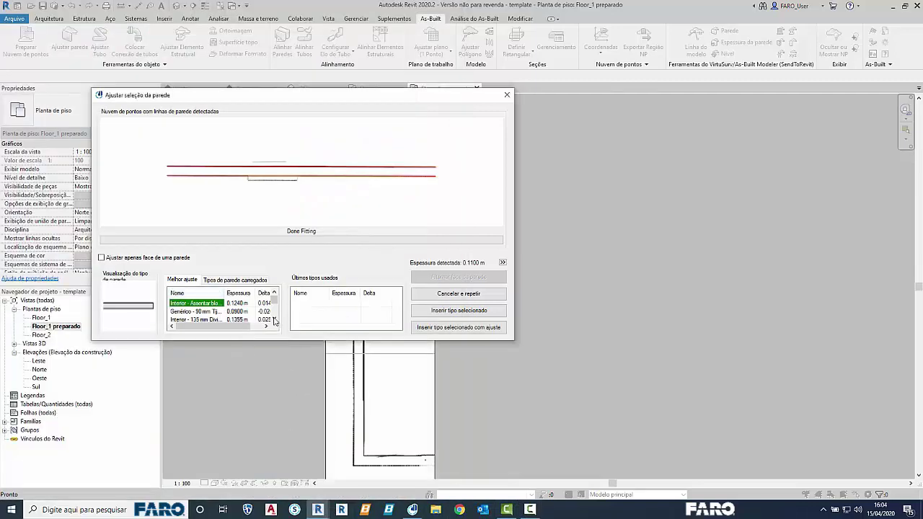
pyautogui.click(274, 319)
pyautogui.click(274, 319)
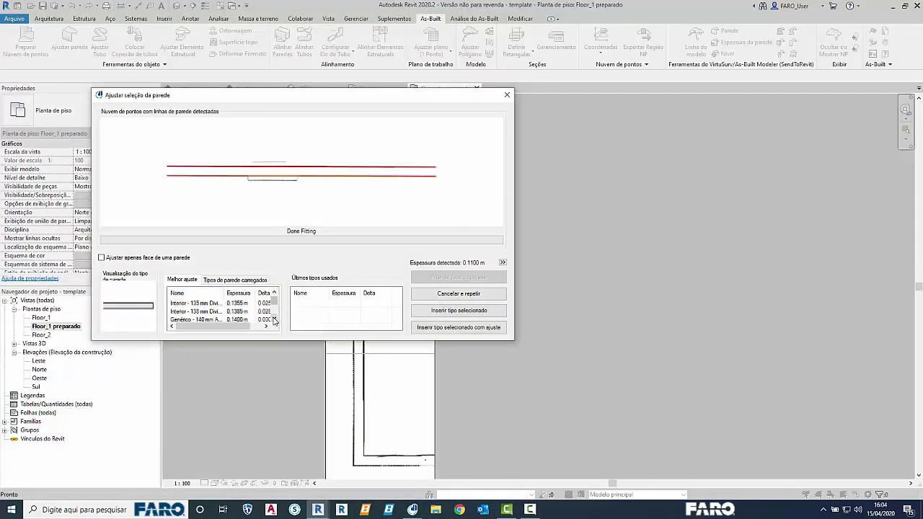
pyautogui.doubleClick(226, 294)
pyautogui.click(210, 319)
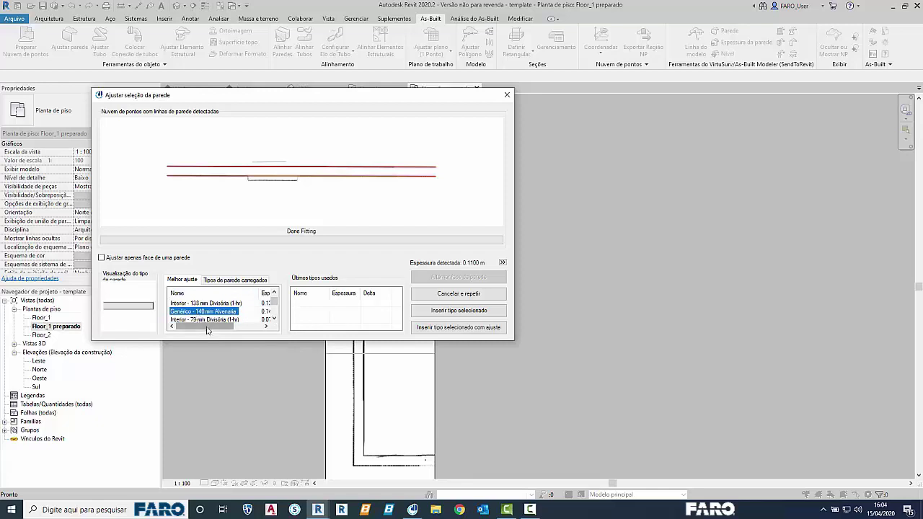
pyautogui.scroll(-1, 229, 317)
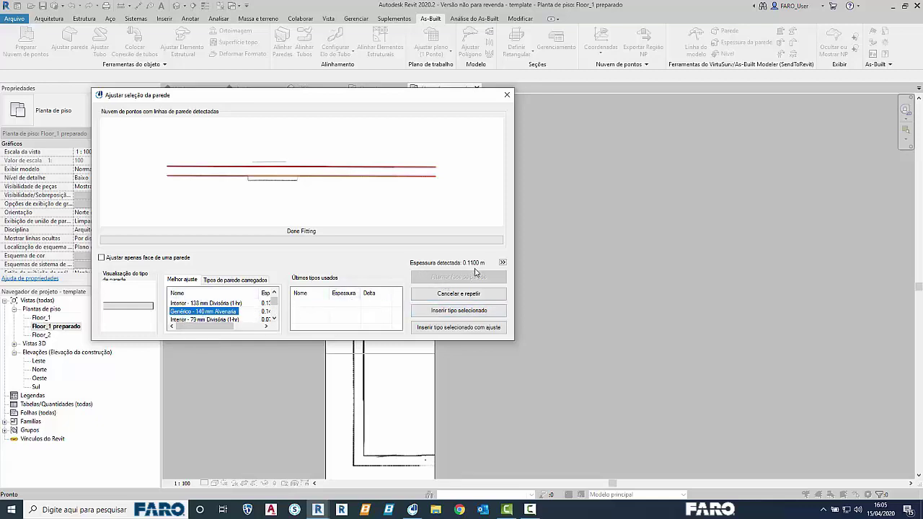
pyautogui.click(465, 329)
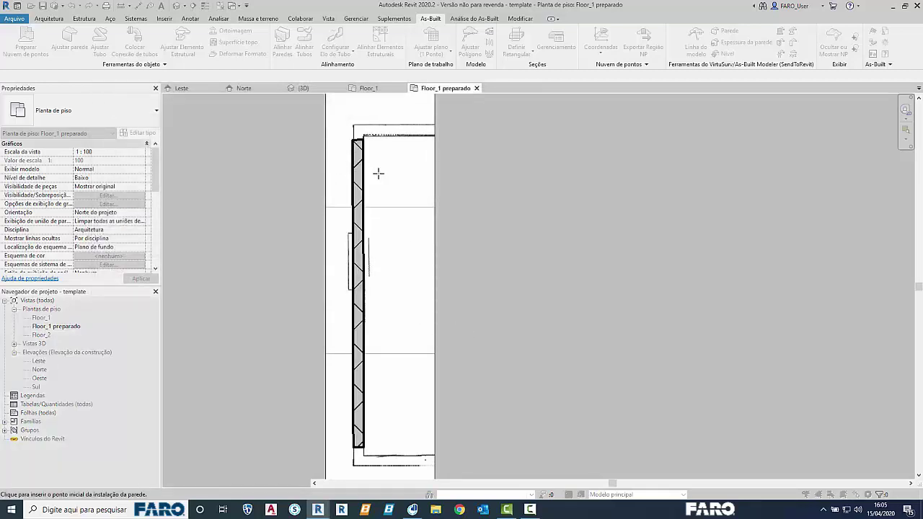
pyautogui.press('Escape')
# Step: Examine the layer structure and thickness in the inserted wall's type properties
pyautogui.click(356, 177)
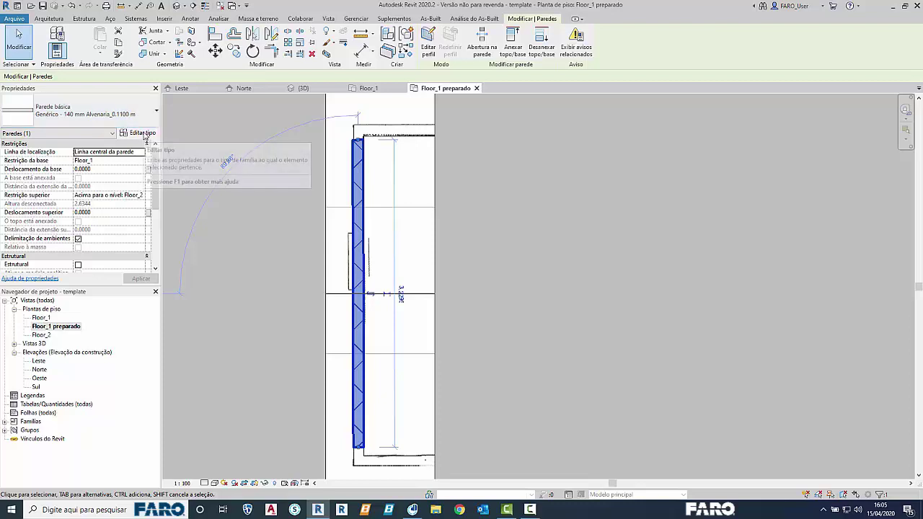
pyautogui.click(139, 132)
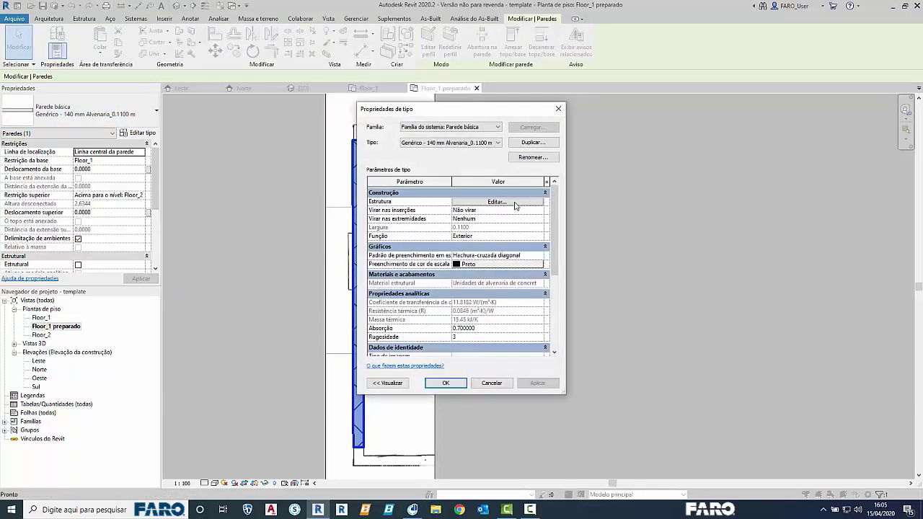
pyautogui.click(515, 205)
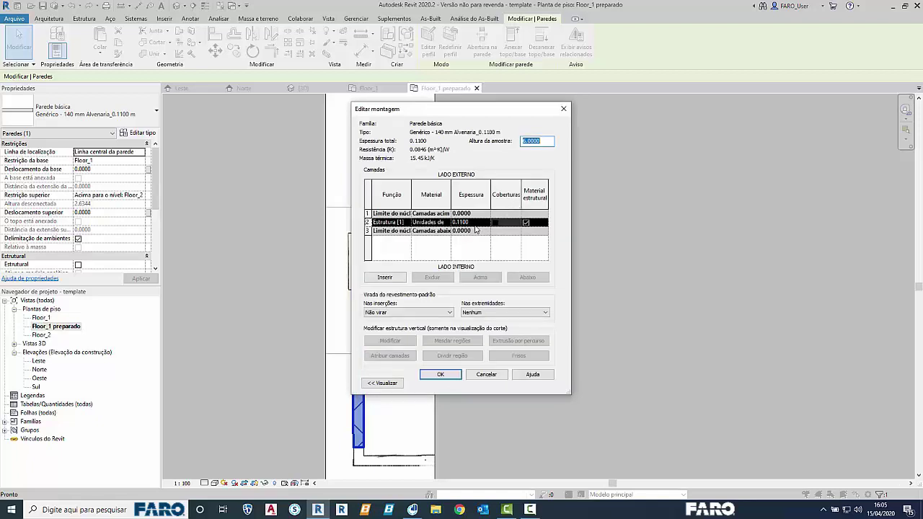
pyautogui.click(440, 374)
pyautogui.click(441, 381)
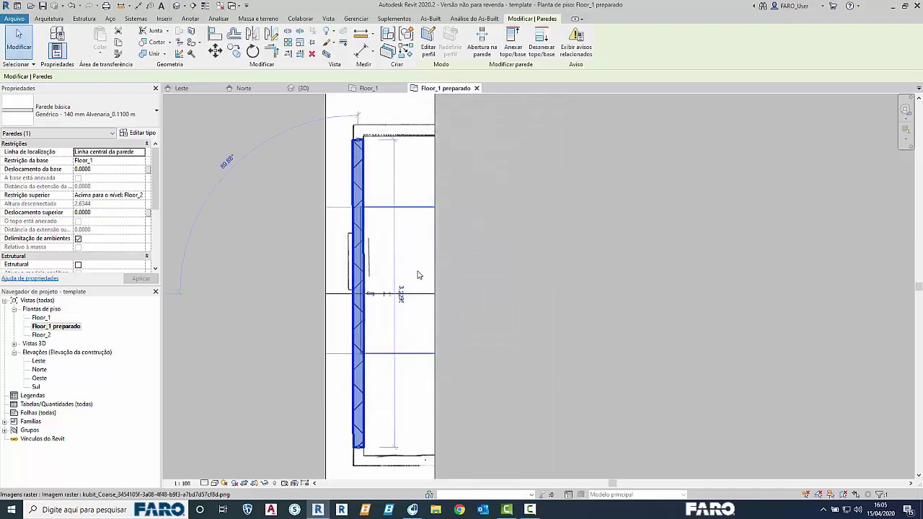
# Step: Show the inserted wall in the 3D view with the point cloud hidden
pyautogui.scroll(-2, 417, 279)
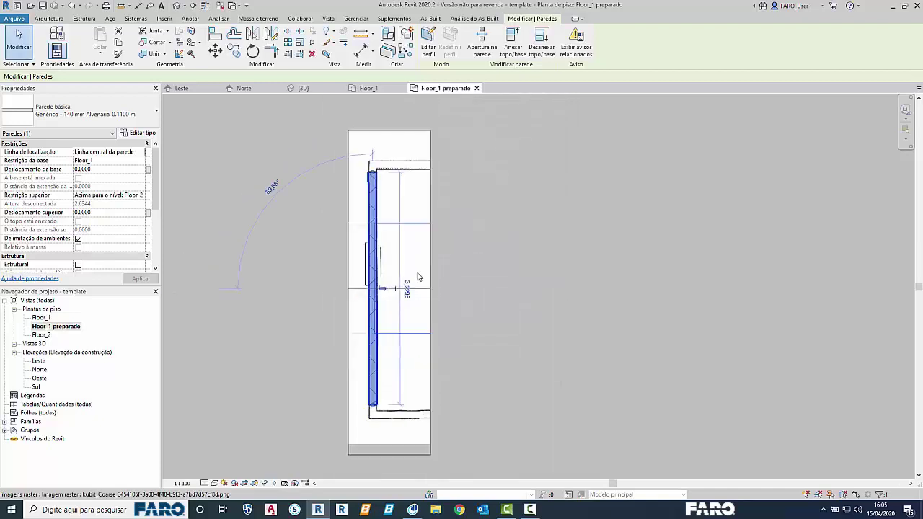
pyautogui.click(175, 5)
pyautogui.keyDown('shift'); pyautogui.moveTo(447, 289); pyautogui.dragTo(541, 382, button='middle'); pyautogui.keyUp('shift')
pyautogui.click(500, 374)
pyautogui.moveTo(541, 382); pyautogui.dragTo(381, 304, button='middle')
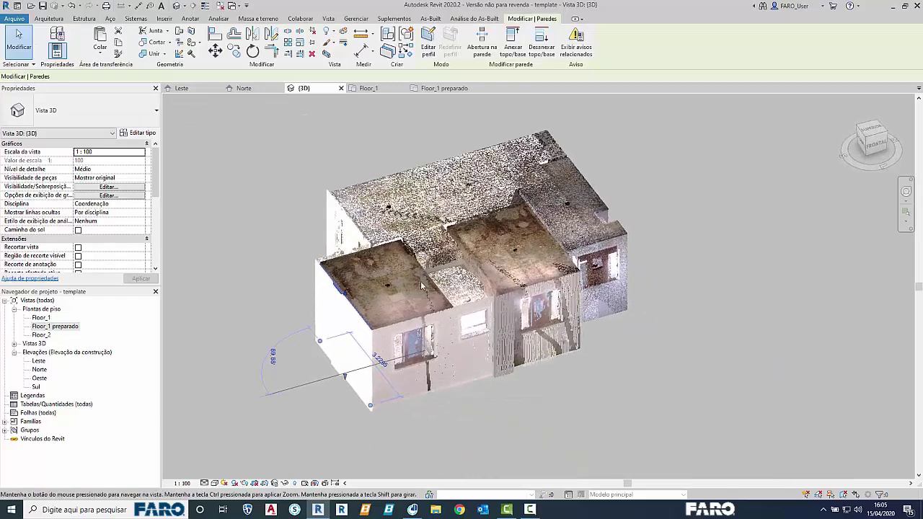
pyautogui.click(435, 19)
pyautogui.click(832, 38)
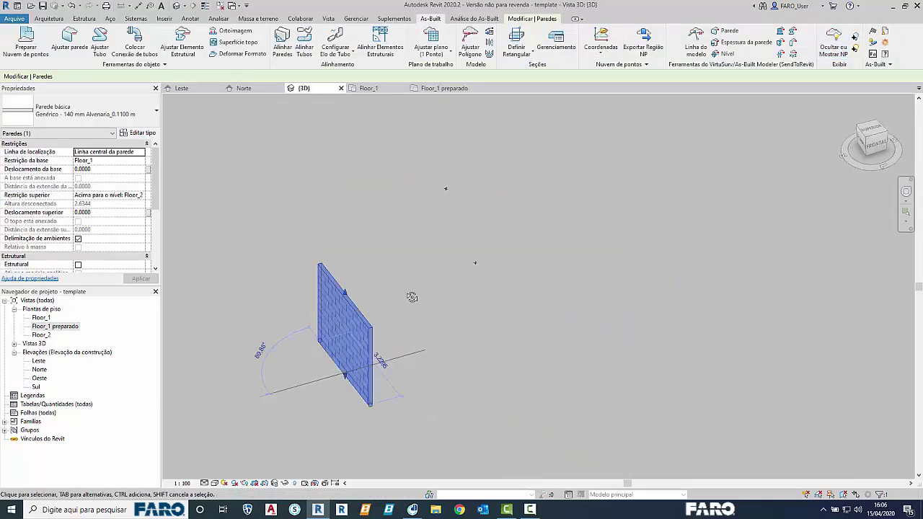
pyautogui.keyDown('shift'); pyautogui.moveTo(413, 297); pyautogui.dragTo(351, 333, button='middle'); pyautogui.keyUp('shift')
pyautogui.scroll(1, 351, 332)
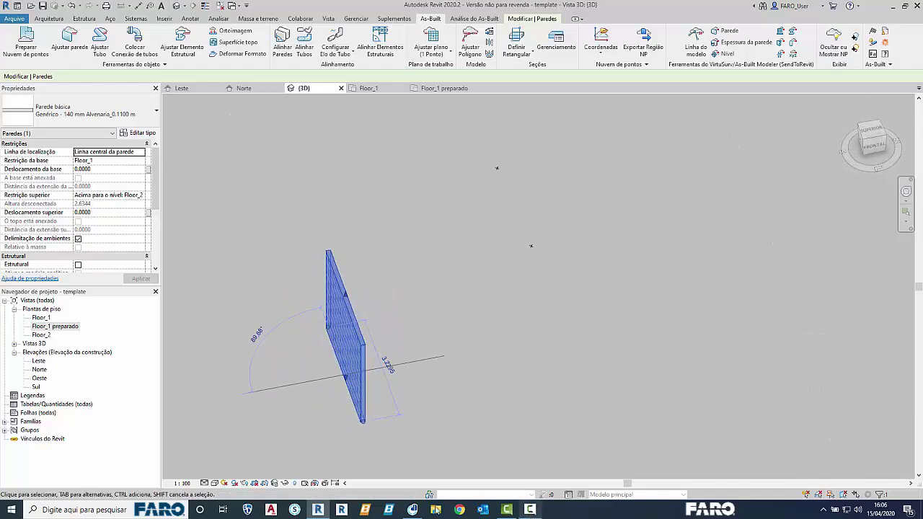
# Step: Arrange Revit beside As-Built Modeler, aim the APARTAMENTO_002 scan view at the tiled walls, and move the floating toolbar clear of the scan
pyautogui.press('super+Left')
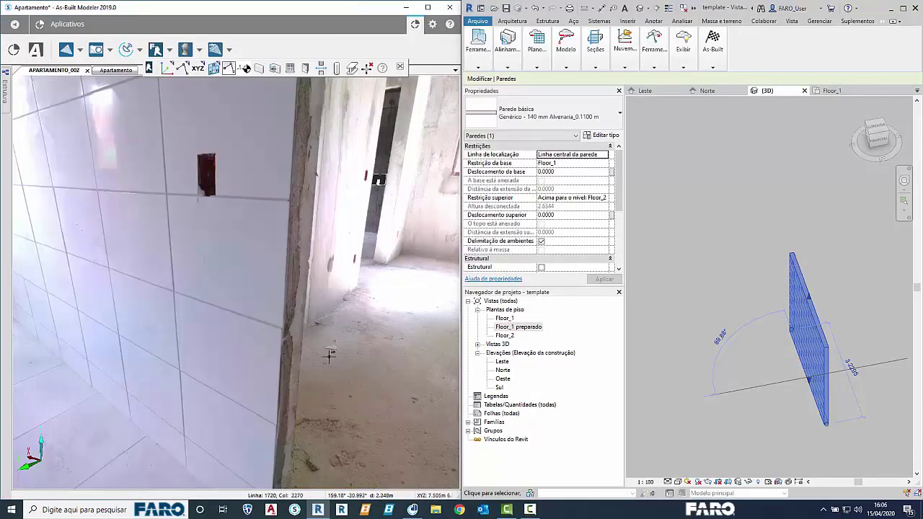
pyautogui.scroll(1, 328, 356)
pyautogui.moveTo(272, 316); pyautogui.dragTo(250, 313, button='middle')
pyautogui.scroll(-2, 323, 349)
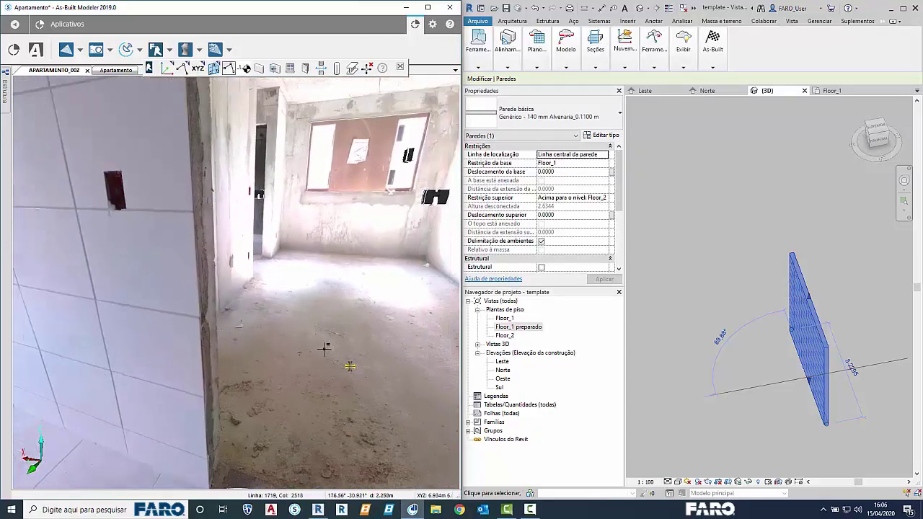
pyautogui.click(324, 349)
pyautogui.moveTo(217, 274); pyautogui.dragTo(310, 323)
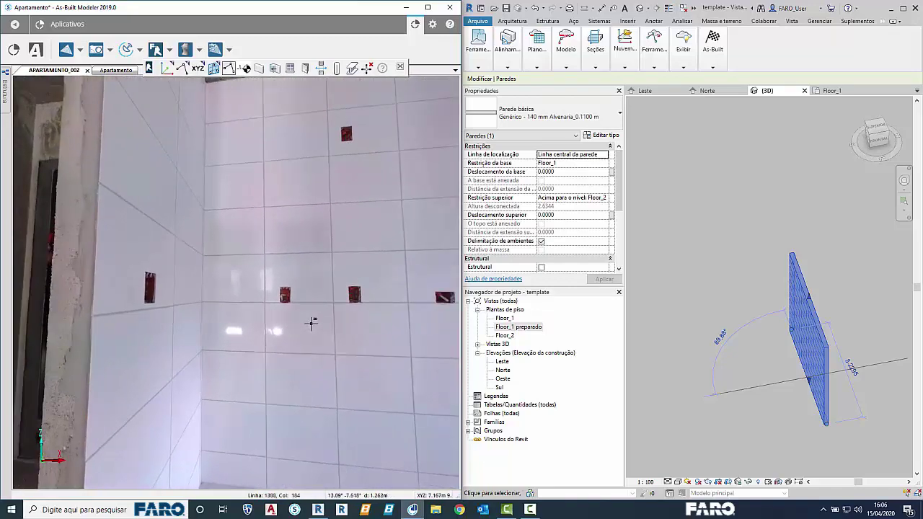
pyautogui.moveTo(148, 68); pyautogui.dragTo(119, 28)
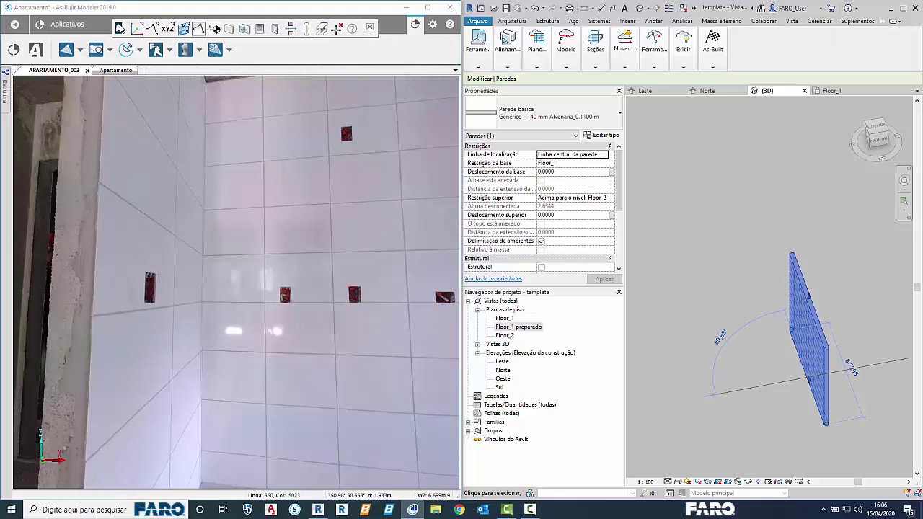
# Step: Start the Revit wall command from the scan with automatic levels off, base level Floor_1 and top level Floor_2
pyautogui.click(230, 31)
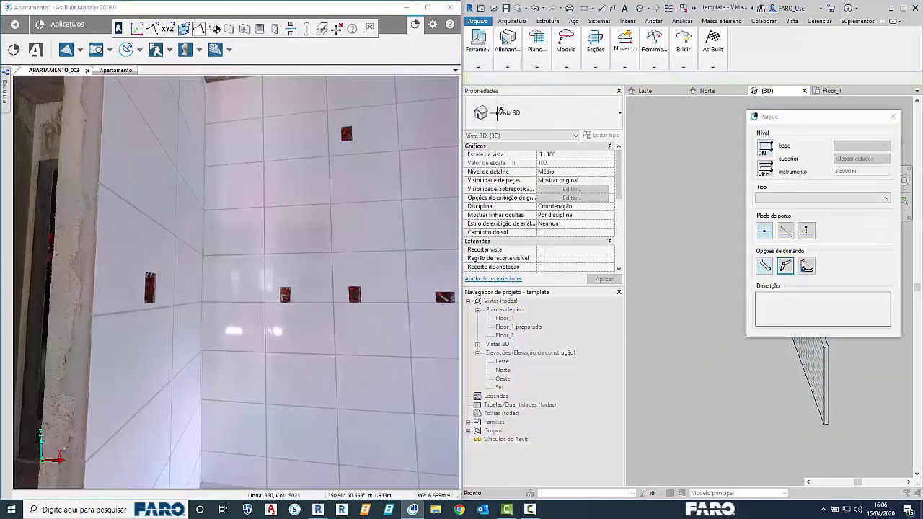
pyautogui.moveTo(786, 114); pyautogui.dragTo(412, 115)
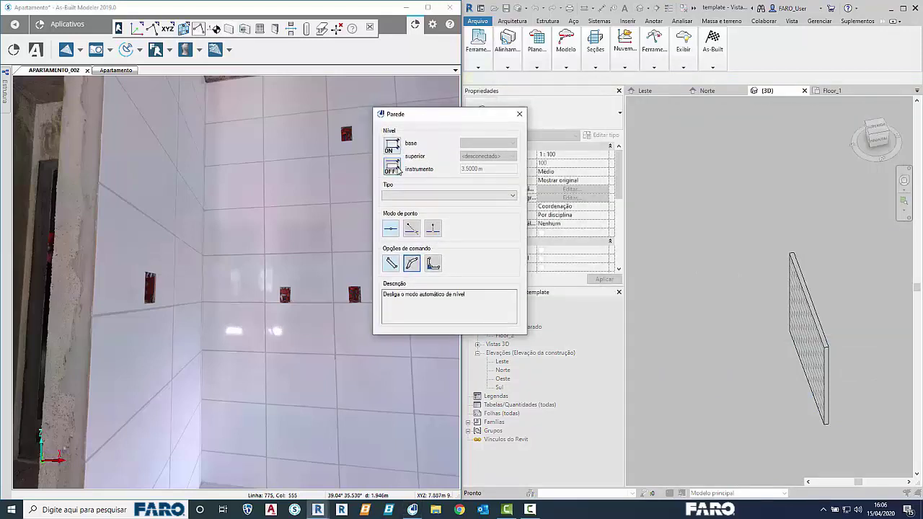
pyautogui.click(397, 170)
pyautogui.click(488, 144)
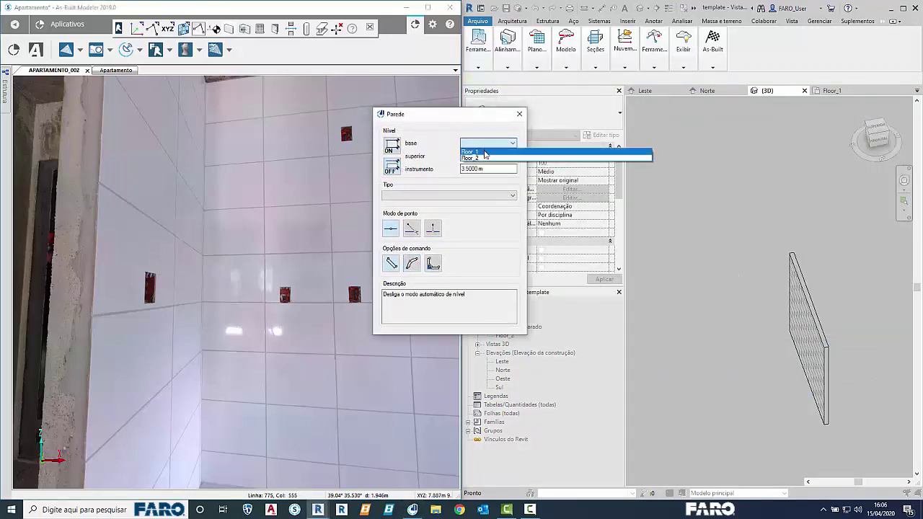
pyautogui.click(486, 152)
pyautogui.click(488, 156)
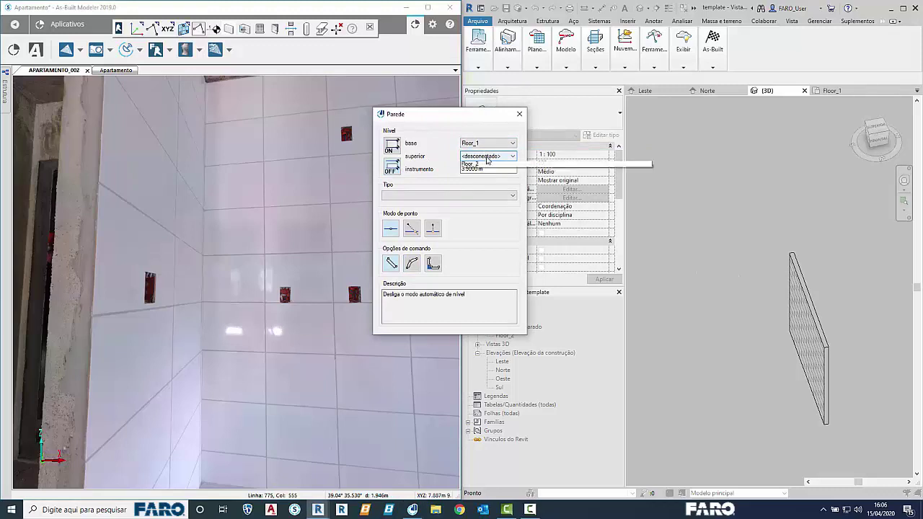
pyautogui.click(490, 171)
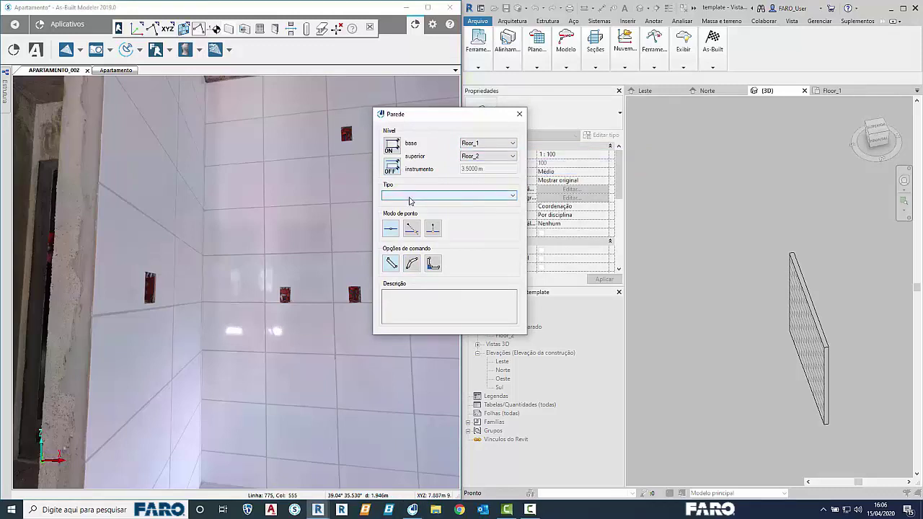
# Step: Set the wall type to Genérico - 140 mm Alvenaria_0.1100 m with standard raw point selection and the single straight wall option
pyautogui.click(434, 196)
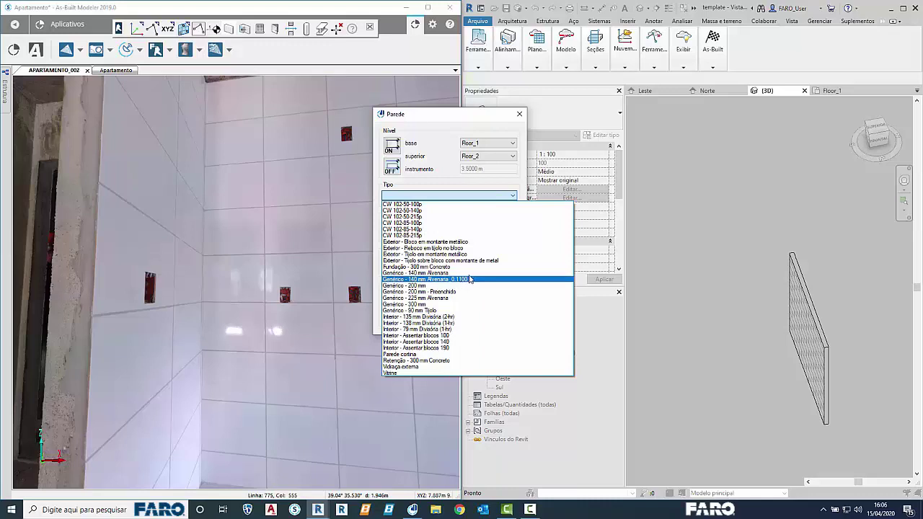
pyautogui.click(467, 280)
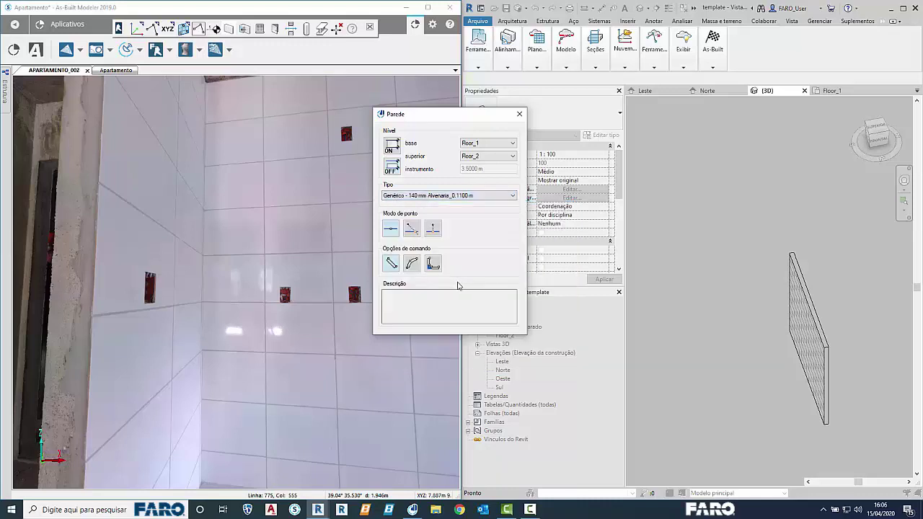
pyautogui.click(391, 231)
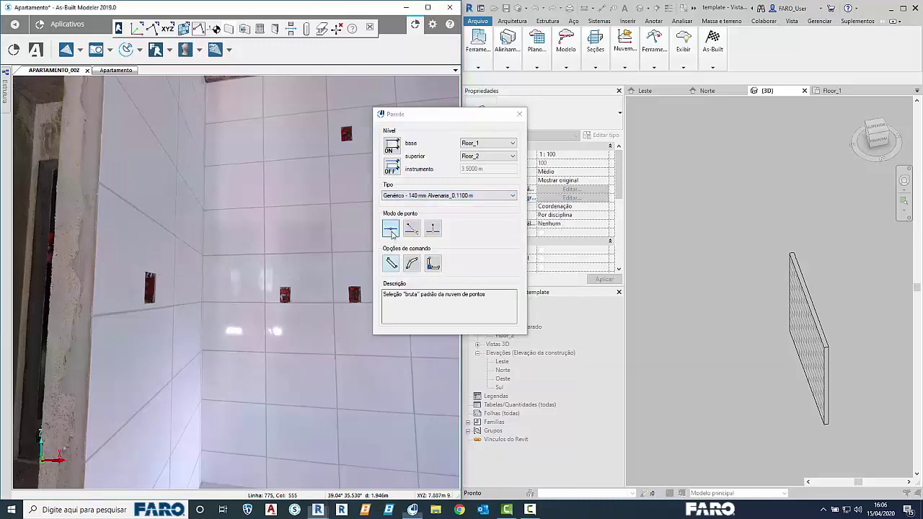
pyautogui.click(396, 267)
# Step: Insert a wall from two points picked below the window on the tiled room's end wall in scan APARTAMENTO_002
pyautogui.moveTo(258, 311); pyautogui.dragTo(157, 268, button='middle')
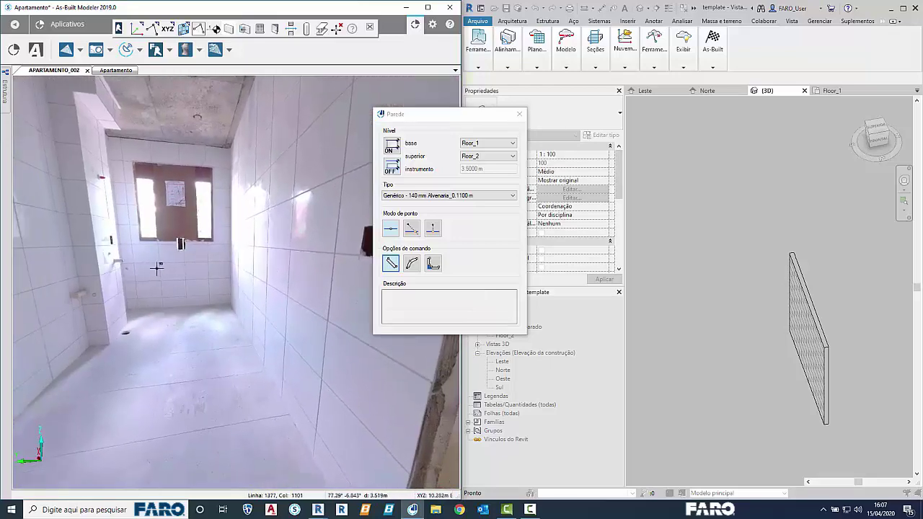
pyautogui.click(157, 267)
pyautogui.click(209, 266)
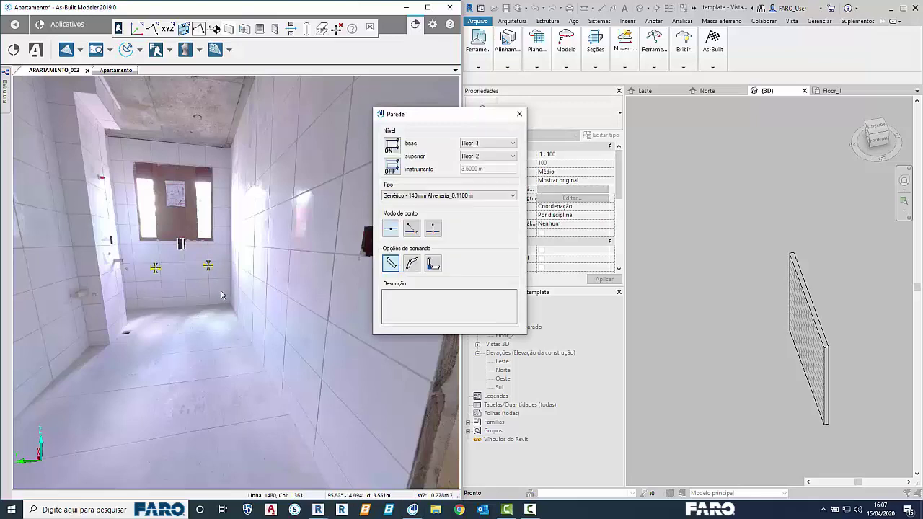
pyautogui.scroll(-3, 822, 355)
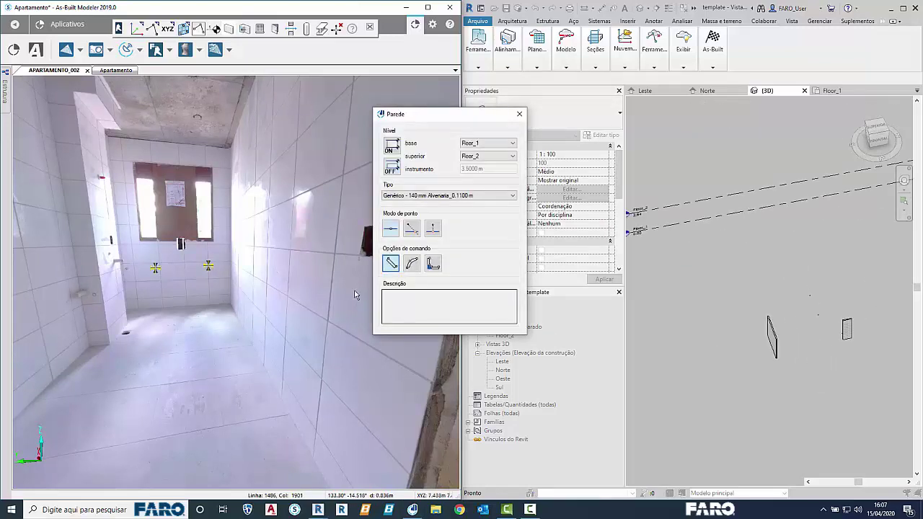
# Step: Insert further walls from point pairs on wall surfaces in the neighbouring scans, moving through APARTAMENTO_003 to APARTAMENTO_005
pyautogui.doubleClick(373, 381)
pyautogui.doubleClick(283, 376)
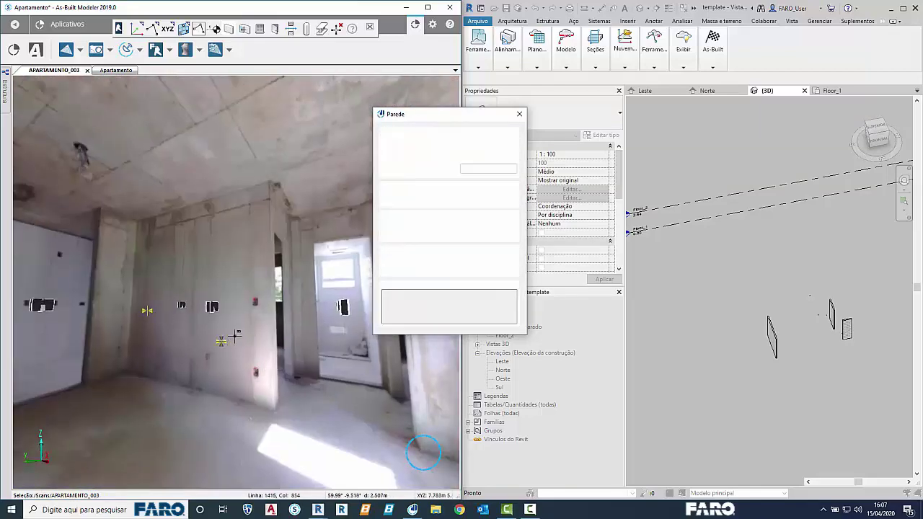
pyautogui.doubleClick(314, 364)
pyautogui.doubleClick(192, 280)
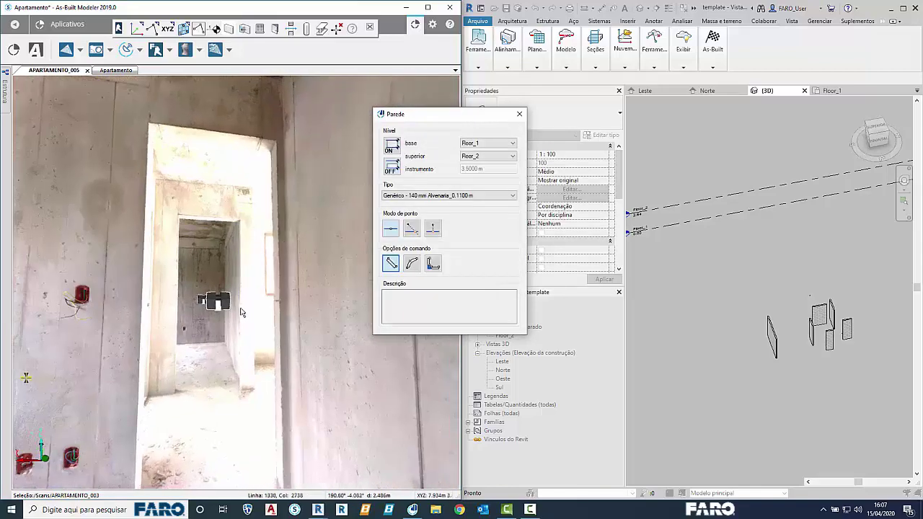
# Step: Insert a wall from two points above the doorway in scan APARTAMENTO_004 and move on to scan APARTAMENTO_007
pyautogui.doubleClick(206, 299)
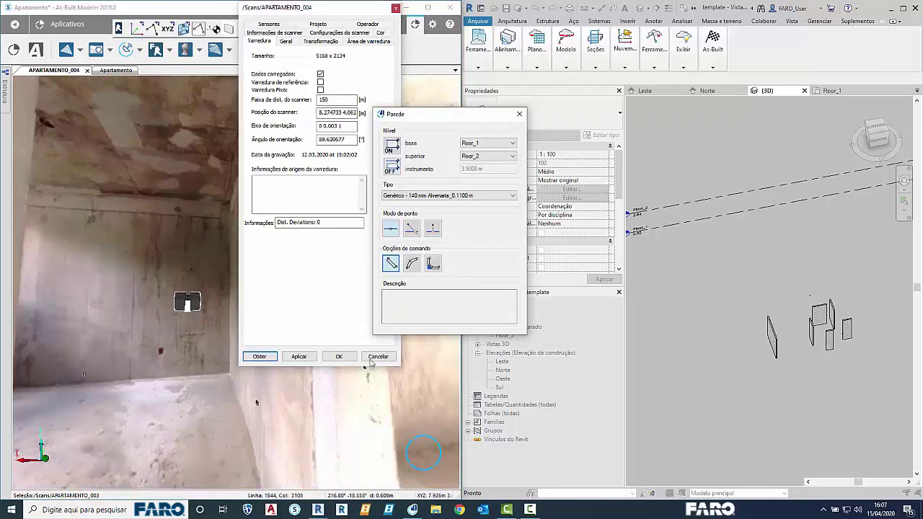
pyautogui.click(345, 356)
pyautogui.moveTo(345, 357); pyautogui.dragTo(323, 393)
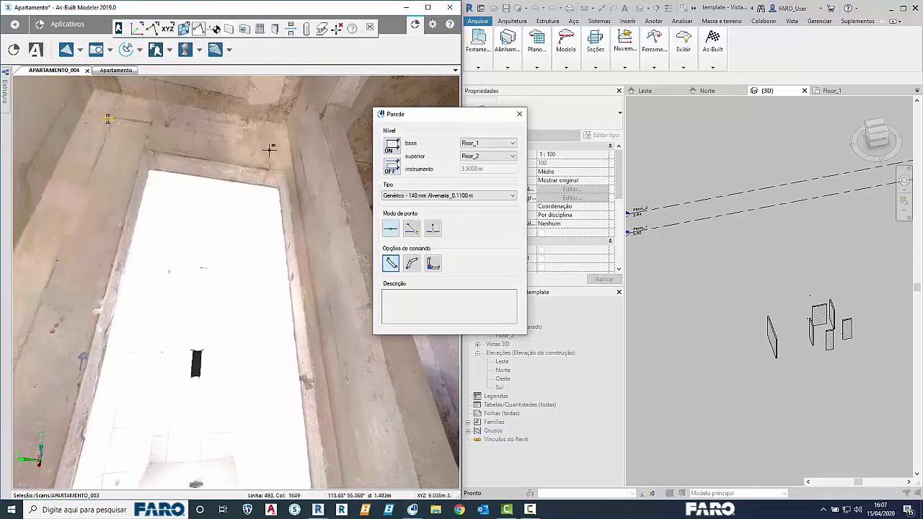
pyautogui.doubleClick(274, 326)
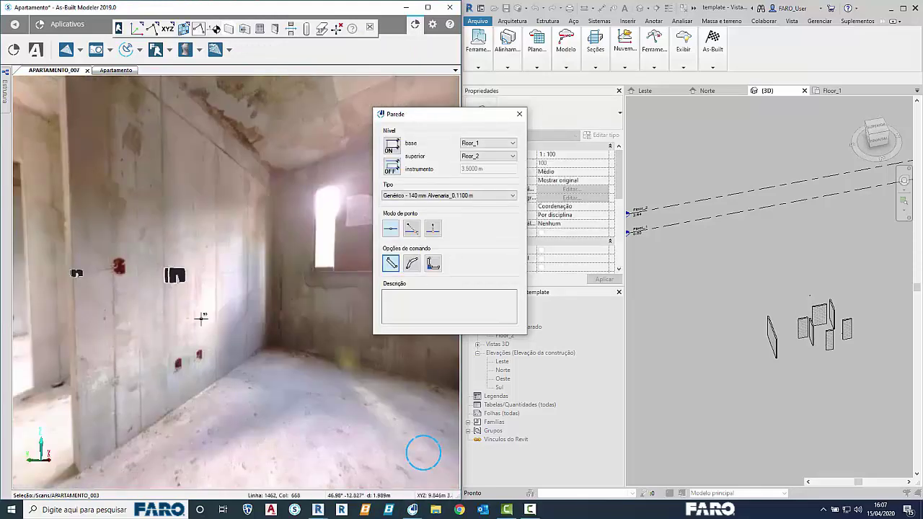
# Step: Insert a wall from points picked on the concrete wall in scan APARTAMENTO_007 and move on to scan APARTAMENTO_004
pyautogui.click(182, 315)
pyautogui.moveTo(182, 315); pyautogui.dragTo(148, 353)
pyautogui.doubleClick(257, 286)
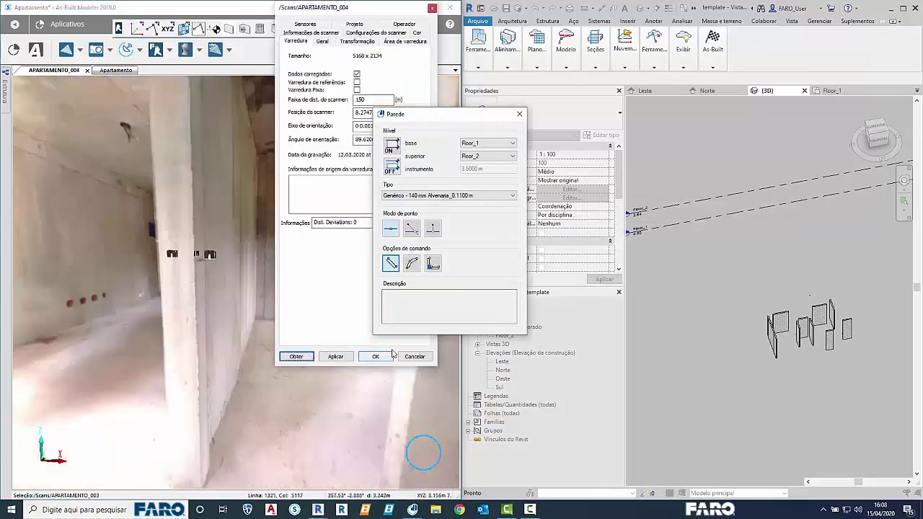
# Step: Dismiss the scan properties, insert a wall from two points above the dark doorway in scan APARTAMENTO_003, and end the wall command
pyautogui.click(375, 356)
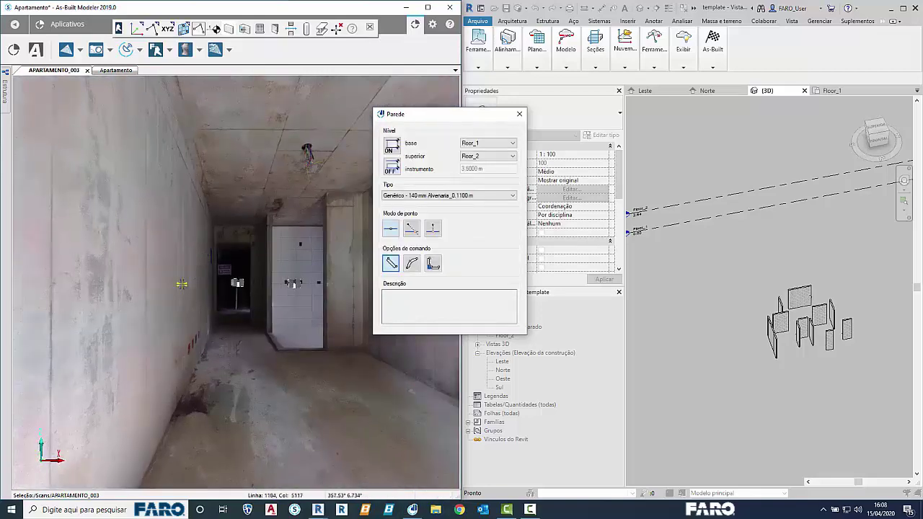
pyautogui.scroll(3, 237, 256)
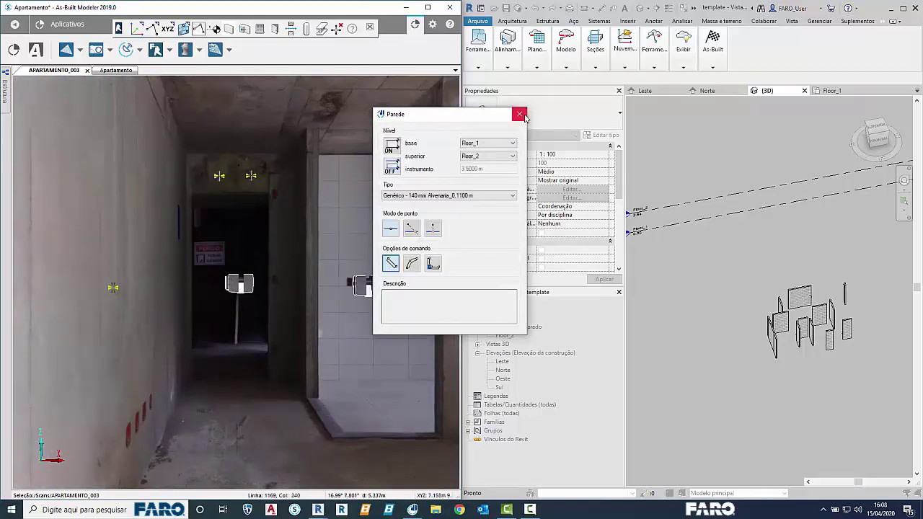
pyautogui.click(522, 115)
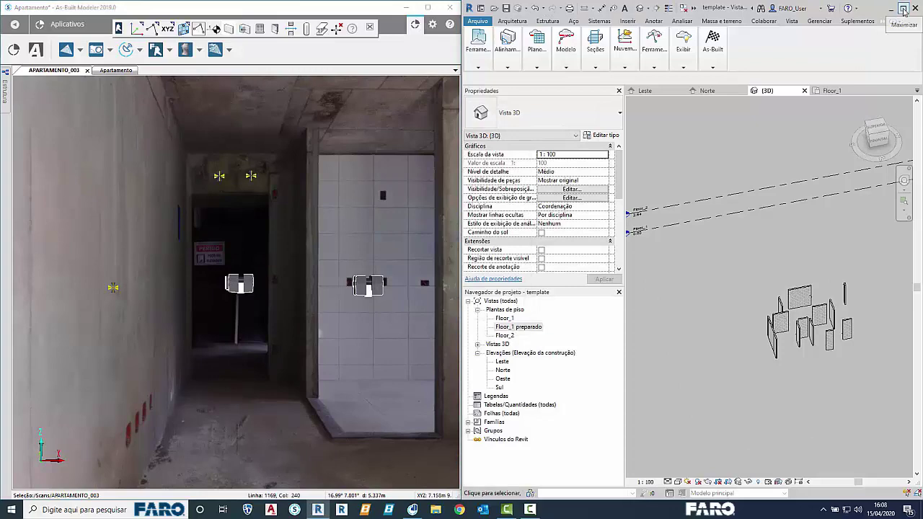
# Step: Switch to a maximized Revit window and show all inserted walls from above in the 3D view
pyautogui.click(904, 8)
pyautogui.scroll(3, 315, 337)
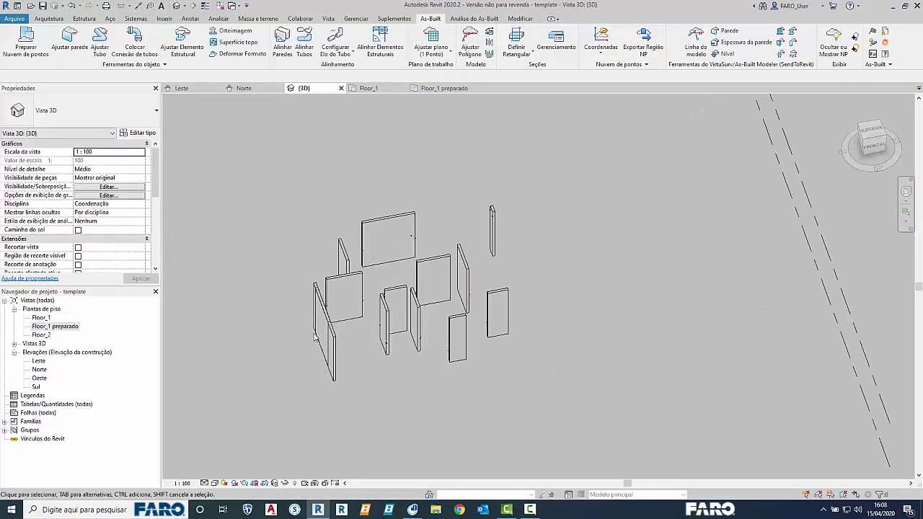
pyautogui.click(871, 129)
pyautogui.scroll(4, 508, 295)
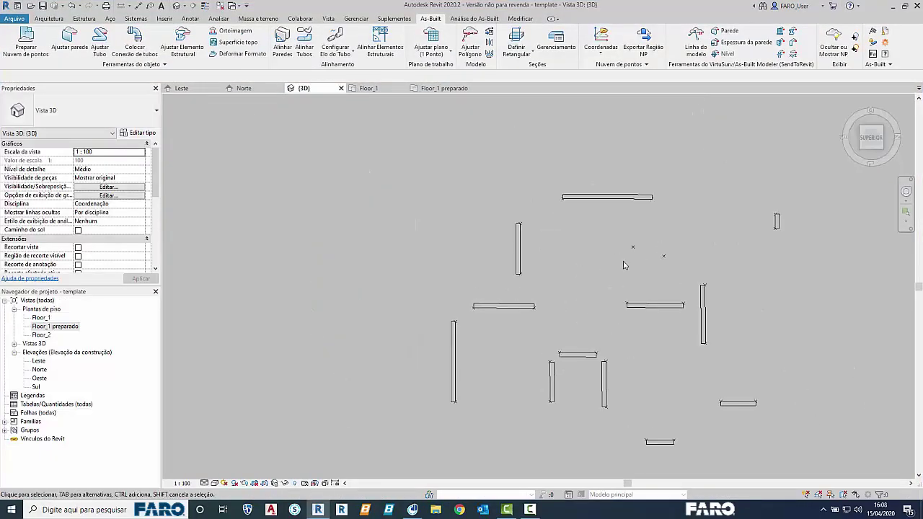
pyautogui.moveTo(624, 265); pyautogui.dragTo(513, 291, button='middle')
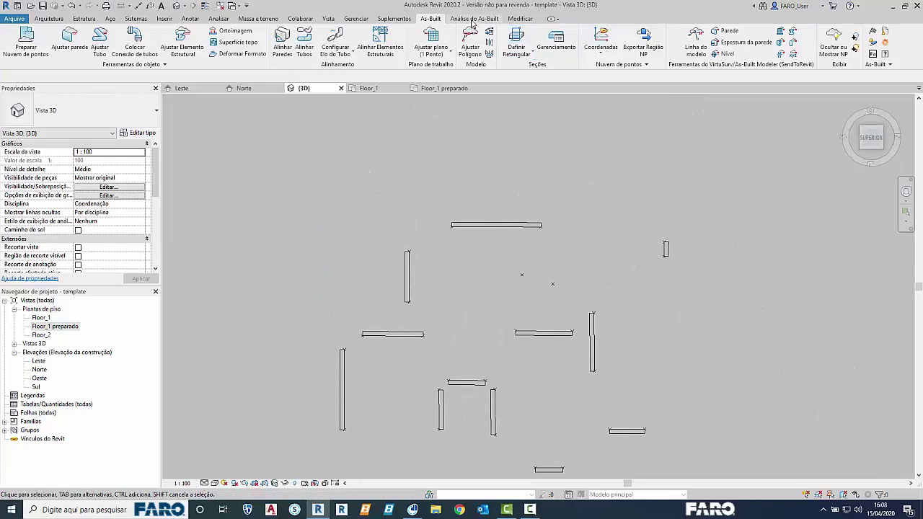
# Step: Trim/extend the upper outer wall, short right outer wall, lower-right short wall and adjoining long vertical wall into connected corners
pyautogui.click(520, 19)
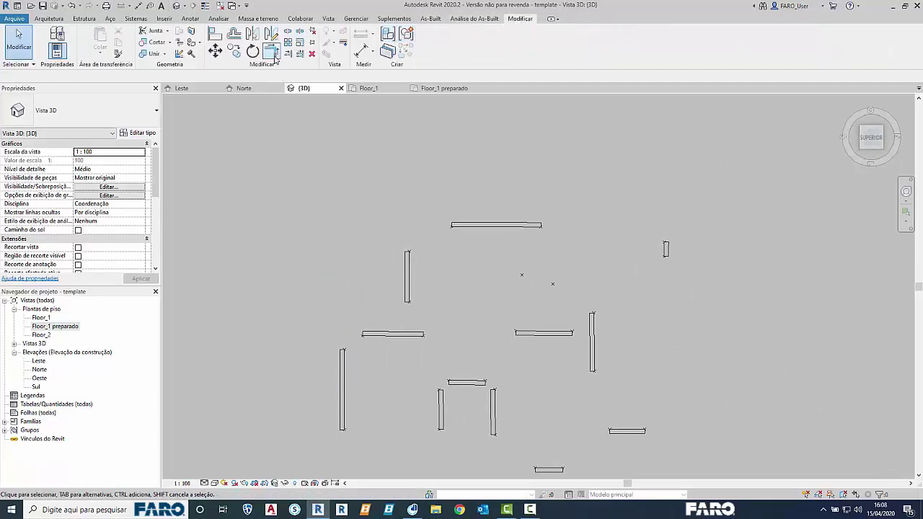
pyautogui.click(273, 58)
pyautogui.click(523, 226)
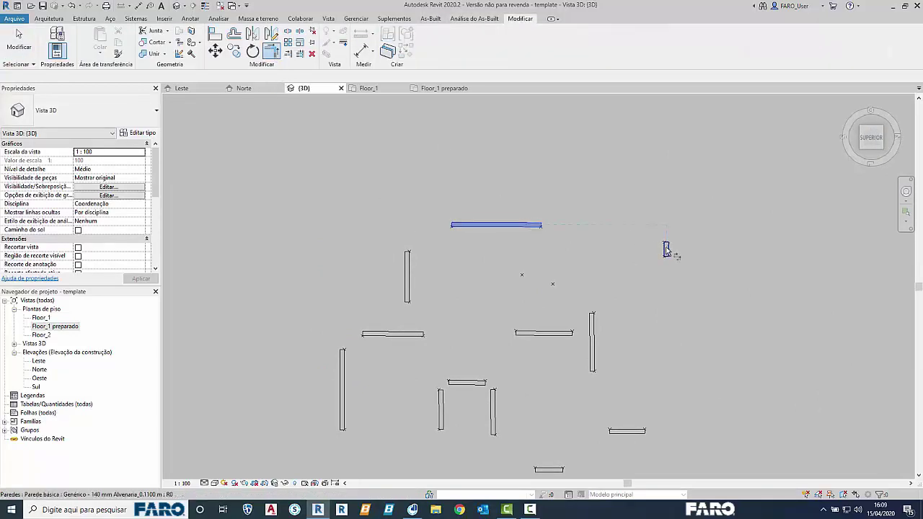
pyautogui.click(665, 247)
pyautogui.click(666, 247)
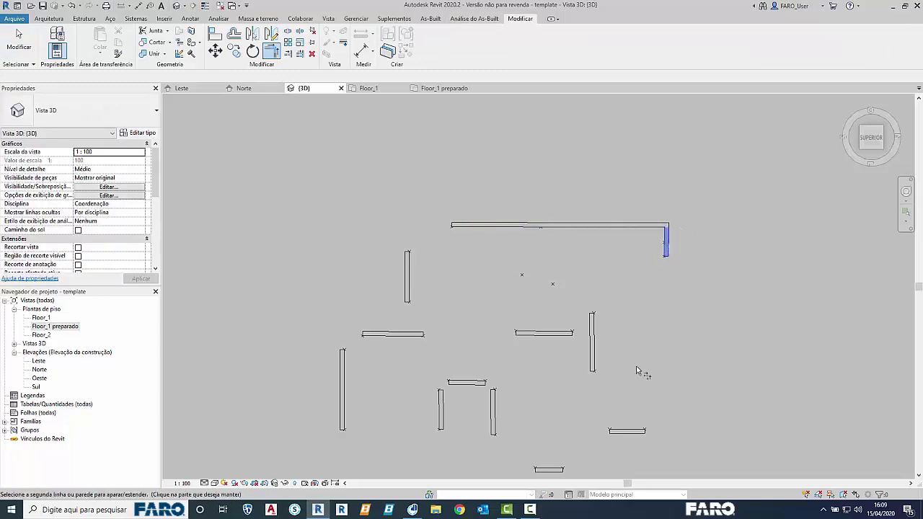
pyautogui.click(641, 431)
pyautogui.click(614, 433)
pyautogui.click(592, 364)
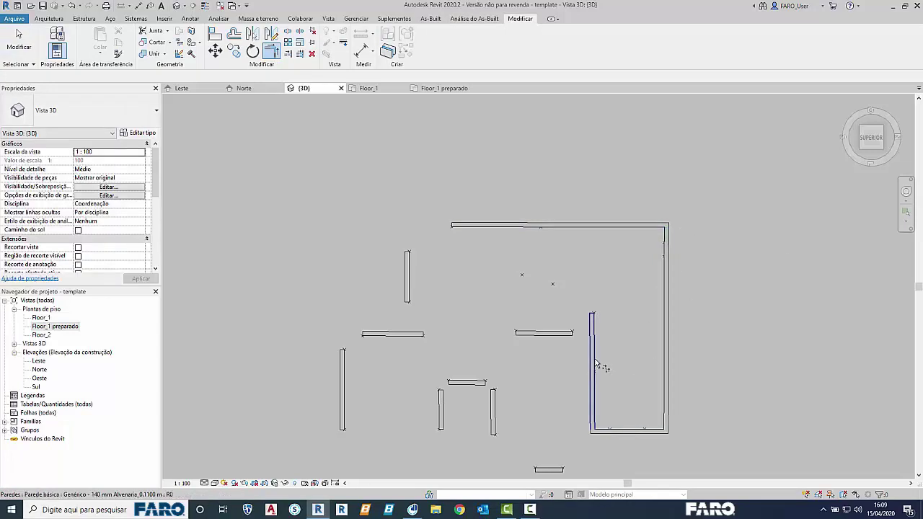
# Step: Trim/extend the lower outer wall to corners with the long vertical wall and with the two parallel interior walls in turn
pyautogui.click(590, 377)
pyautogui.click(553, 471)
pyautogui.moveTo(554, 469); pyautogui.dragTo(570, 354, button='middle')
pyautogui.click(559, 354)
pyautogui.click(510, 320)
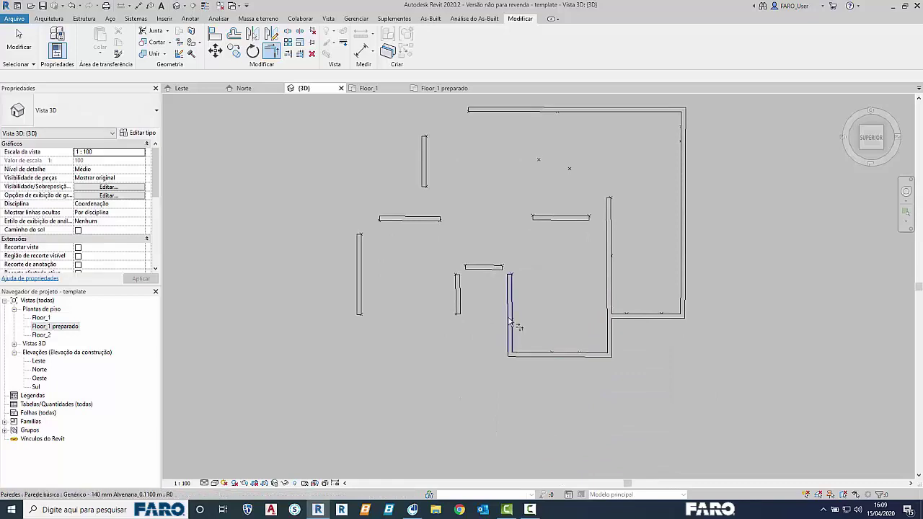
pyautogui.click(523, 357)
pyautogui.click(523, 356)
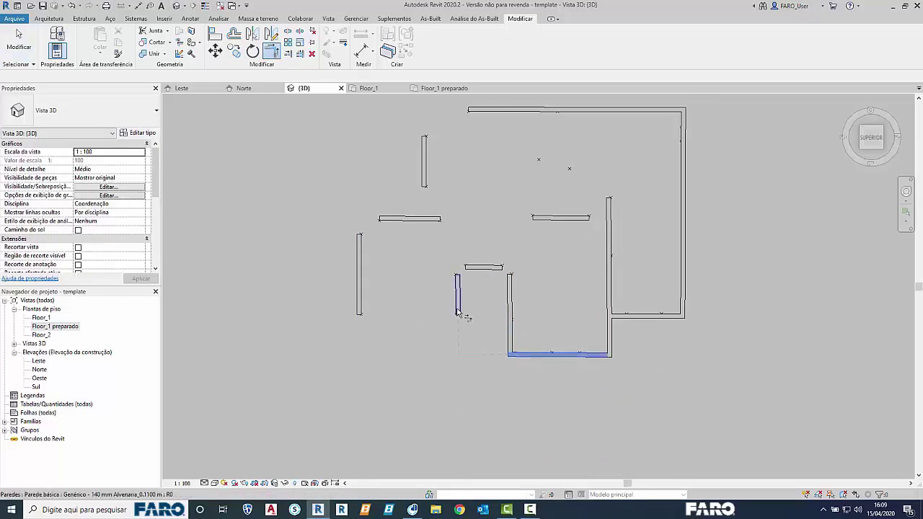
pyautogui.click(458, 310)
pyautogui.click(458, 311)
# Step: Trim/extend the lower, left and upper outer walls into a closed outline, and join the short interior horizontal wall to the long vertical wall
pyautogui.click(461, 355)
pyautogui.click(461, 356)
pyautogui.doubleClick(360, 307)
pyautogui.click(410, 219)
pyautogui.click(411, 219)
pyautogui.doubleClick(425, 175)
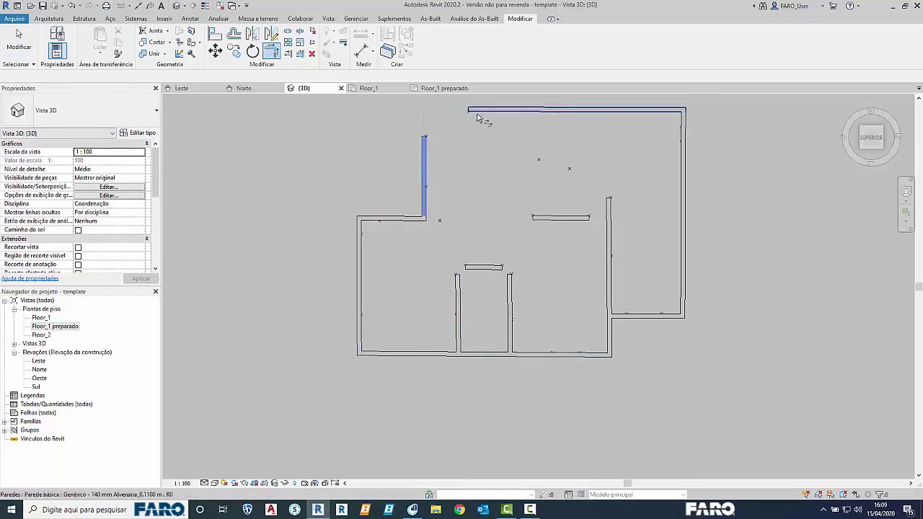
pyautogui.click(479, 111)
pyautogui.click(566, 218)
pyautogui.doubleClick(610, 225)
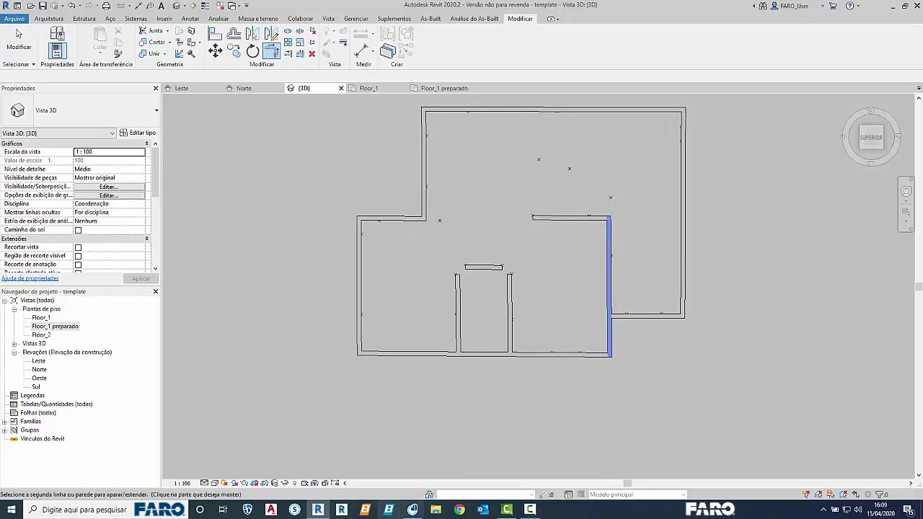
# Step: In As-Built Modeler, insert a Genérico - 140 mm Alvenaria_0.1100 m wall from two points on the concrete wall beside the doorway in scan APARTAMENTO_010
pyautogui.click(412, 510)
pyautogui.scroll(-5, 263, 324)
pyautogui.moveTo(305, 328); pyautogui.dragTo(355, 312)
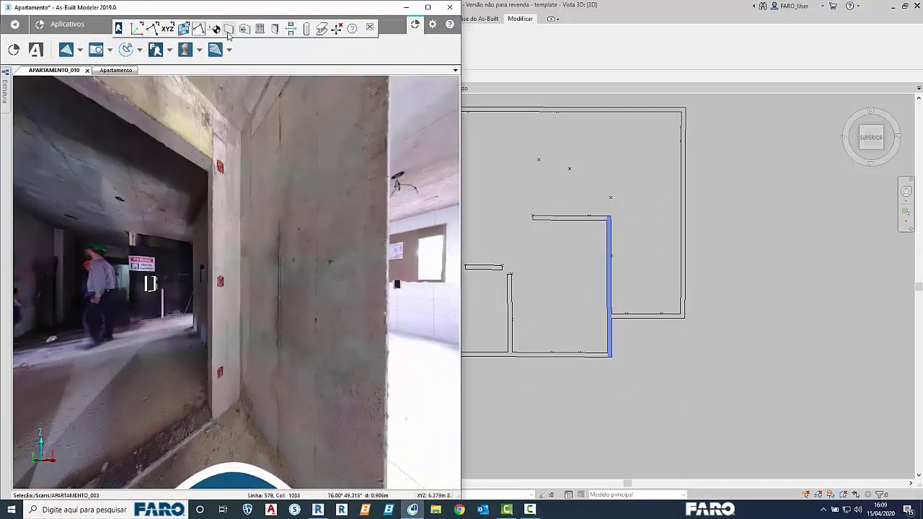
pyautogui.click(228, 29)
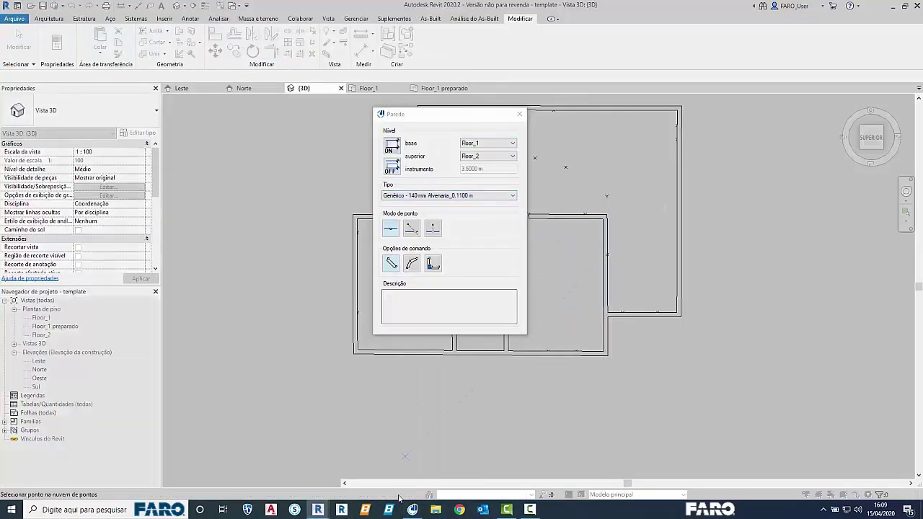
pyautogui.click(294, 510)
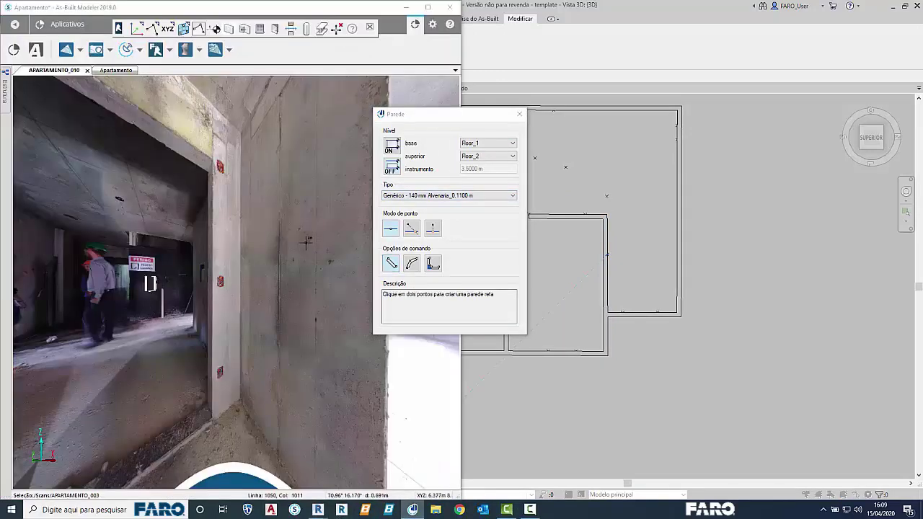
pyautogui.click(339, 251)
pyautogui.press('Escape')
# Step: In Revit, trim/extend the new short wall to the right outer wall and to the long interior vertical wall
pyautogui.scroll(3, 659, 171)
pyautogui.scroll(-2, 657, 173)
pyautogui.press('t')
pyautogui.press('r')
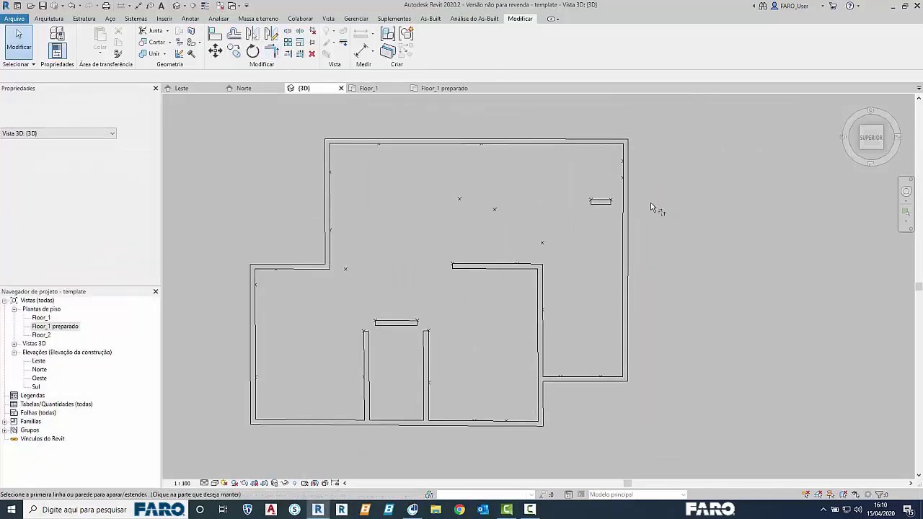
pyautogui.click(602, 201)
pyautogui.click(626, 213)
pyautogui.click(618, 141)
pyautogui.click(607, 202)
pyautogui.click(541, 280)
# Step: Trim/extend the remaining interior walls into corners to close the narrow middle room and its neighbouring rooms
pyautogui.click(426, 337)
pyautogui.click(458, 266)
pyautogui.click(393, 323)
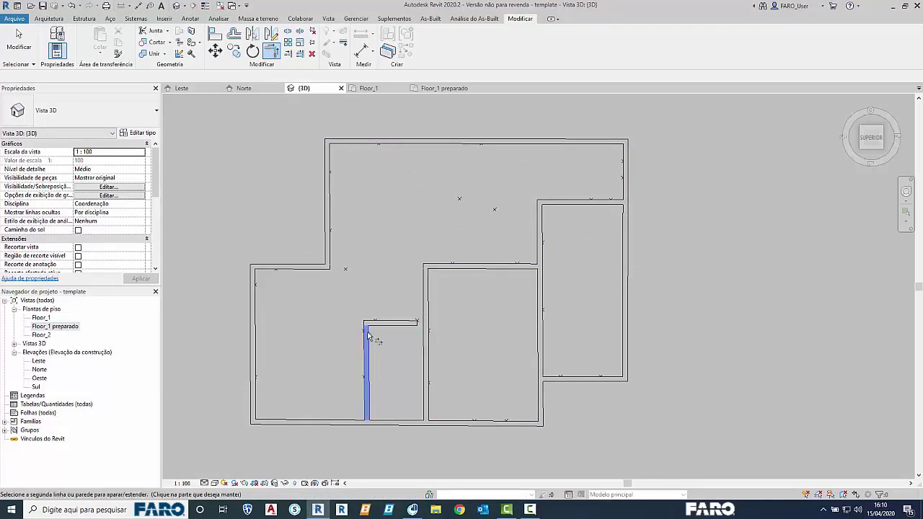
pyautogui.click(367, 335)
pyautogui.scroll(-2, 393, 310)
pyautogui.press('Escape')
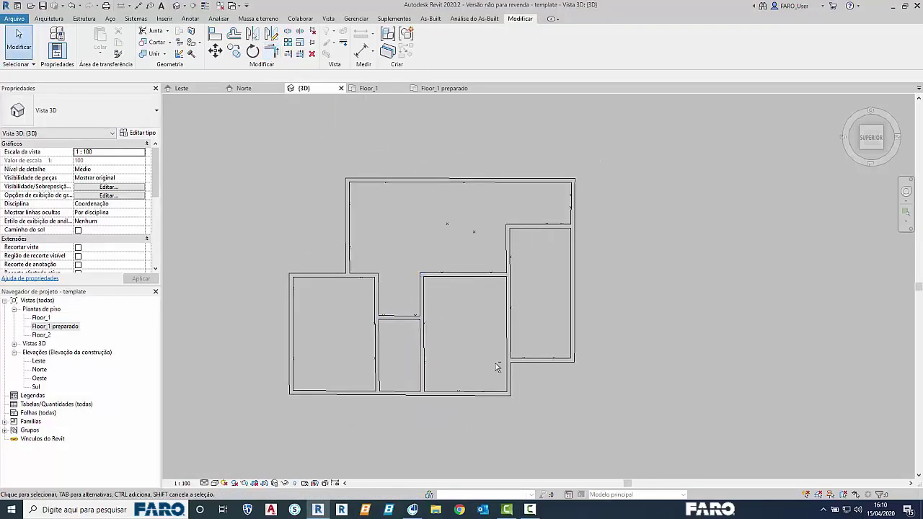
# Step: Inspect the joined walls in 3D against the point cloud, showing the cloud and hiding it again
pyautogui.keyDown('shift'); pyautogui.moveTo(495, 367); pyautogui.dragTo(597, 255, button='middle'); pyautogui.keyUp('shift')
pyautogui.keyDown('shift'); pyautogui.moveTo(484, 257); pyautogui.dragTo(469, 332, button='middle'); pyautogui.keyUp('shift')
pyautogui.scroll(2, 467, 333)
pyautogui.scroll(-2, 467, 332)
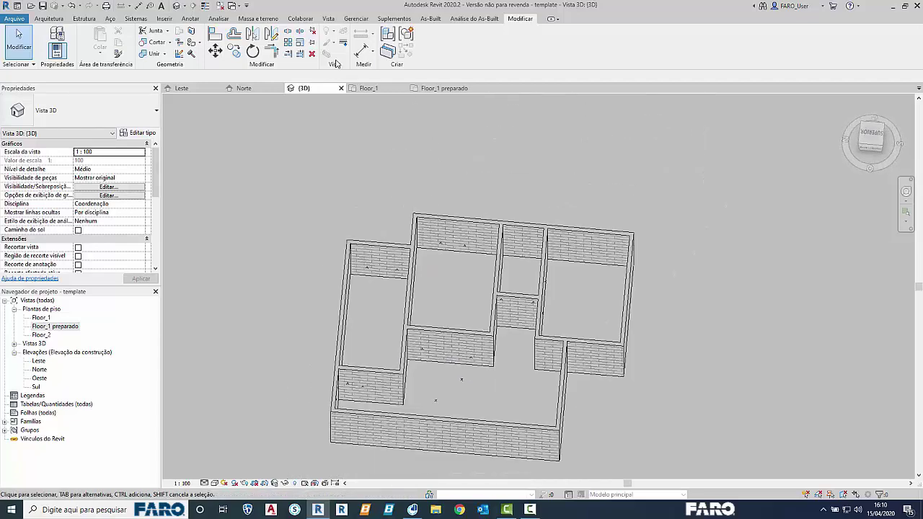
pyautogui.click(430, 19)
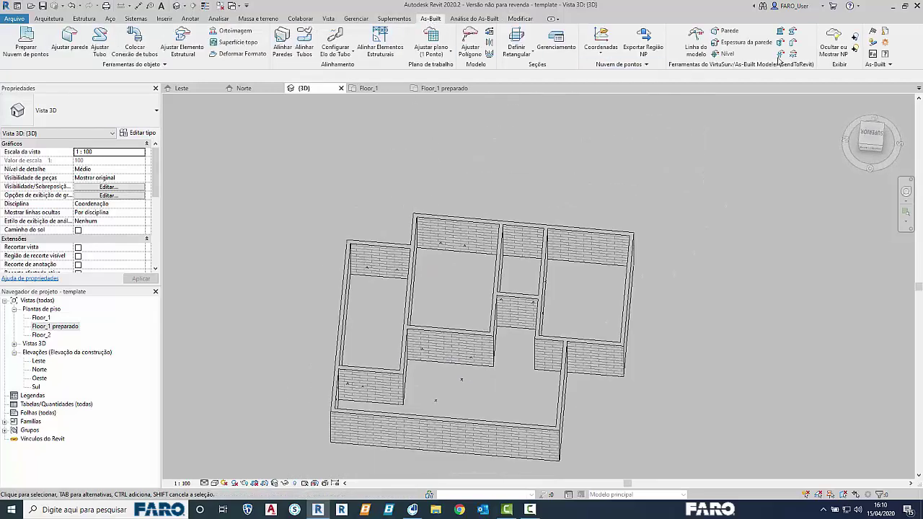
pyautogui.click(833, 51)
pyautogui.keyDown('shift'); pyautogui.moveTo(505, 230); pyautogui.dragTo(750, 181, button='middle'); pyautogui.keyUp('shift')
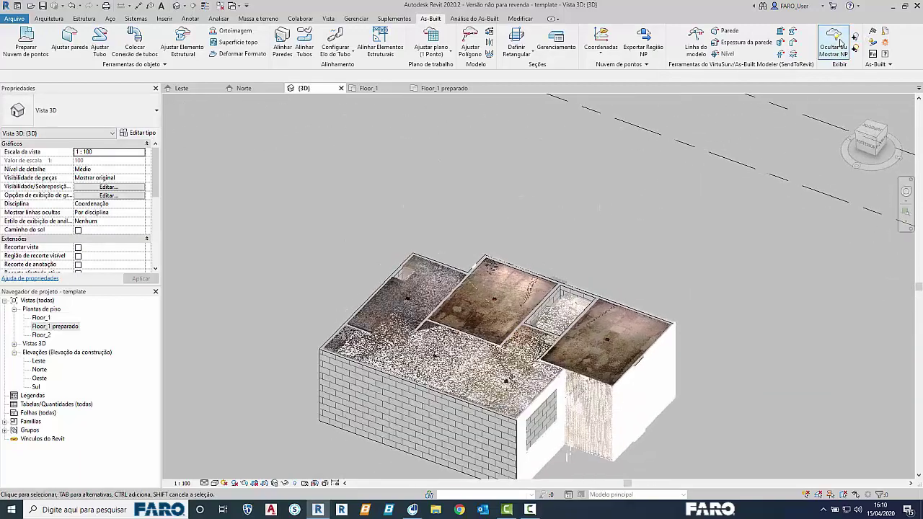
pyautogui.click(830, 58)
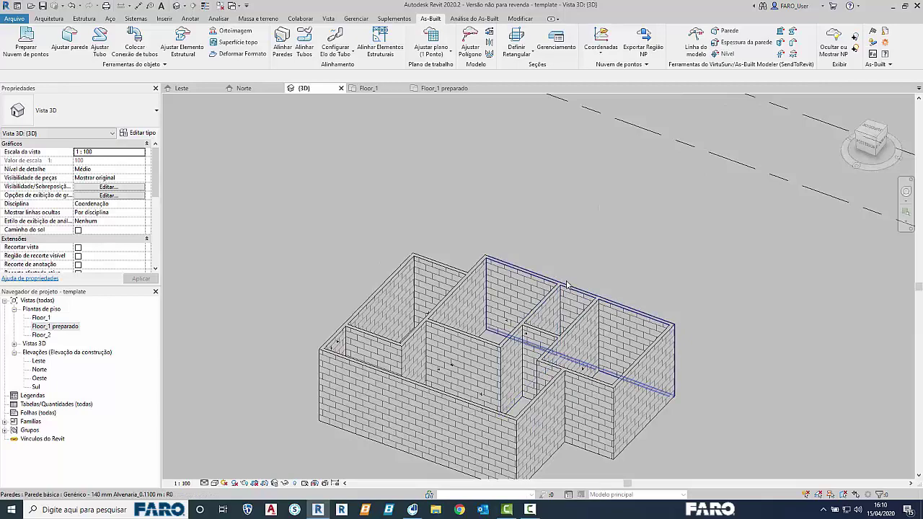
pyautogui.scroll(-3, 566, 285)
pyautogui.keyDown('shift'); pyautogui.moveTo(566, 285); pyautogui.dragTo(545, 322, button='middle'); pyautogui.keyUp('shift')
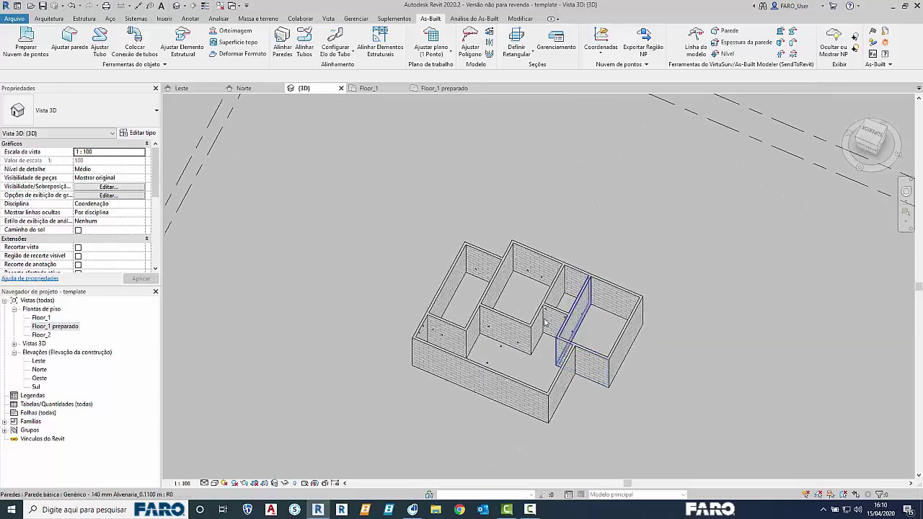
# Step: Place Revit side by side with As-Built Modeler and bring the wall end in scan APARTAMENTO_010 and the wall model into view
pyautogui.press('super+Left')
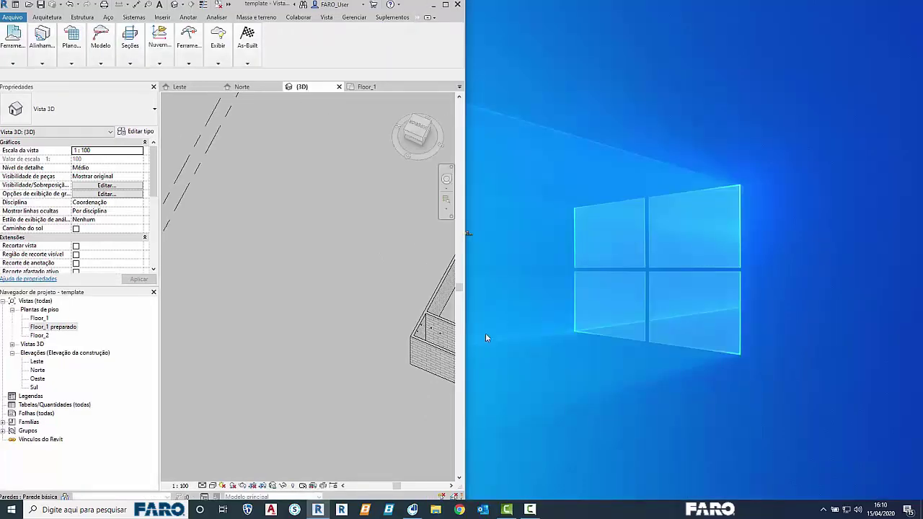
pyautogui.press('super+Right')
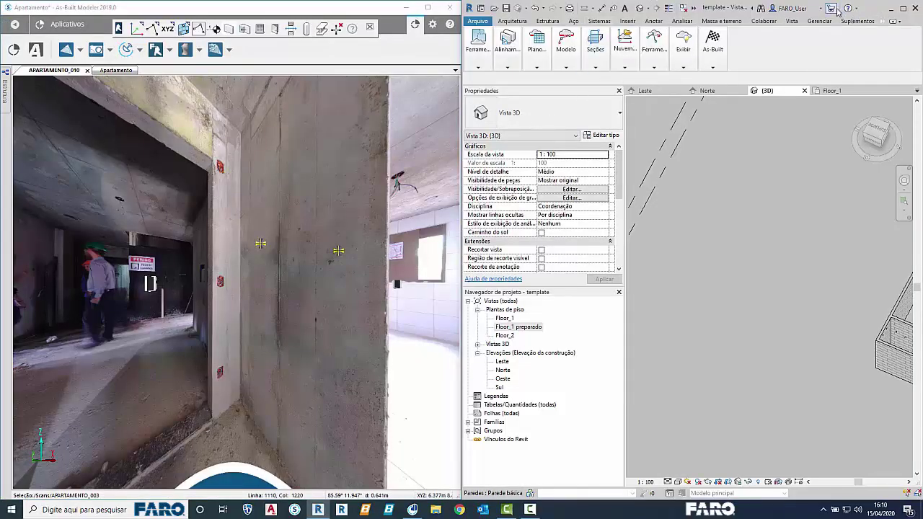
pyautogui.scroll(1, 312, 331)
pyautogui.scroll(-5, 296, 326)
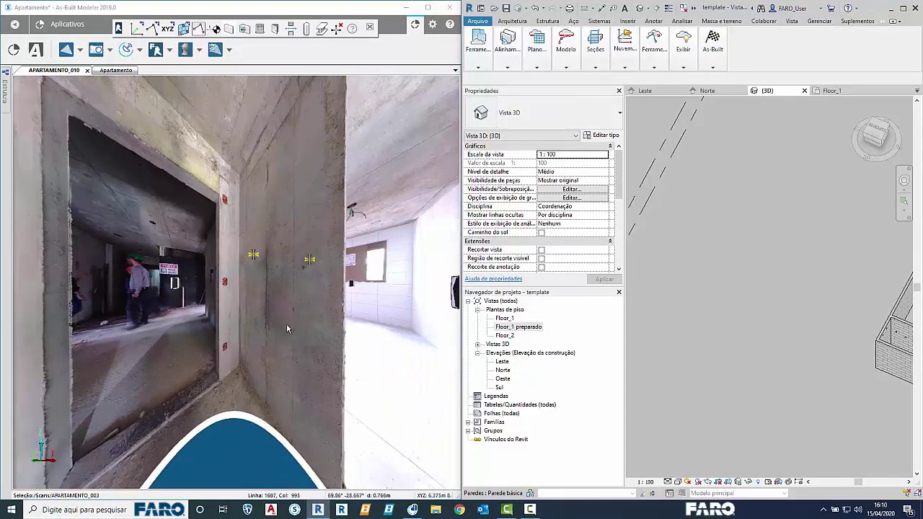
pyautogui.moveTo(324, 306); pyautogui.dragTo(274, 308)
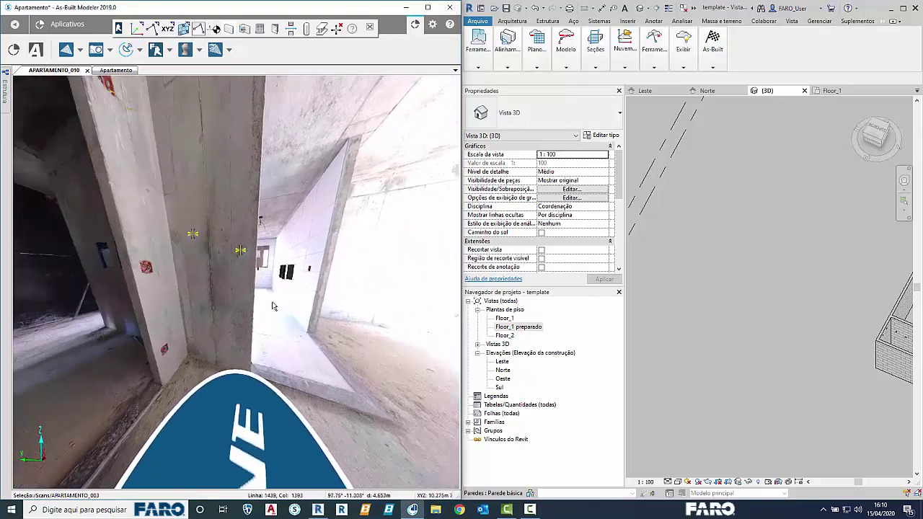
pyautogui.scroll(3, 319, 362)
pyautogui.moveTo(352, 312); pyautogui.dragTo(324, 305)
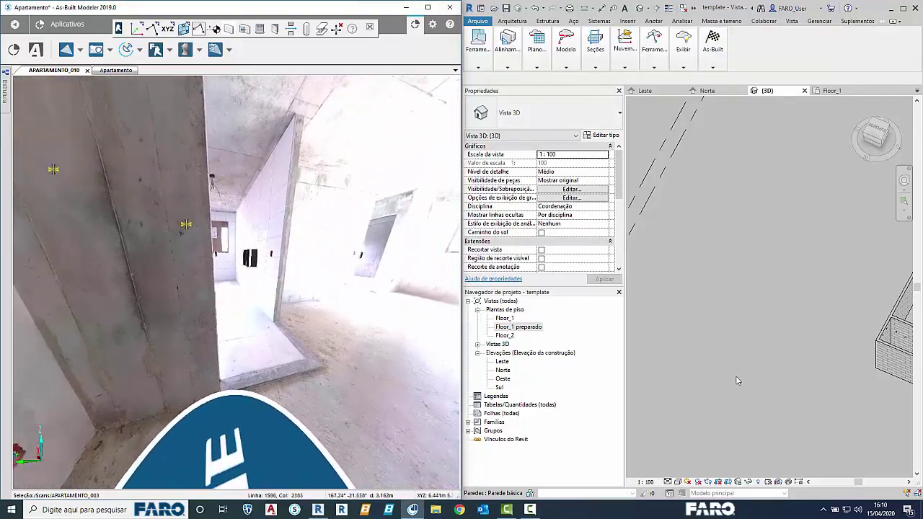
pyautogui.scroll(-3, 747, 381)
pyautogui.scroll(4, 893, 384)
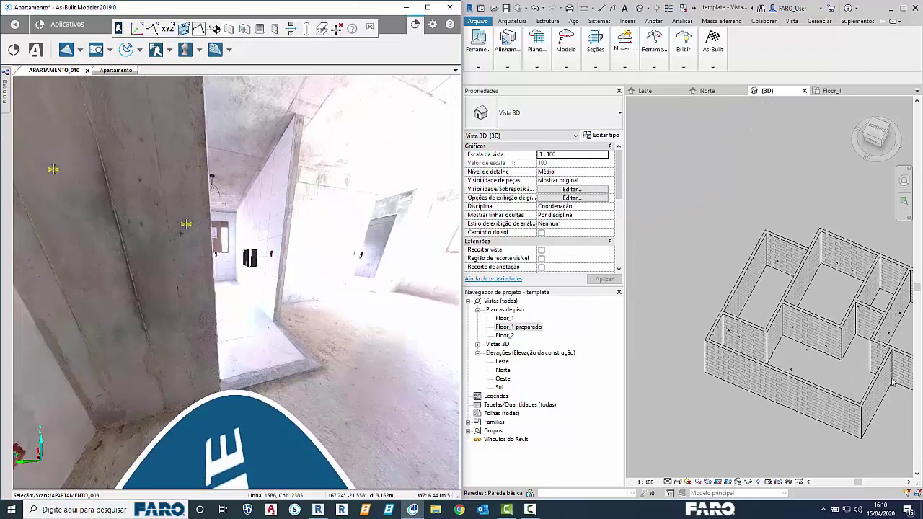
pyautogui.scroll(3, 892, 387)
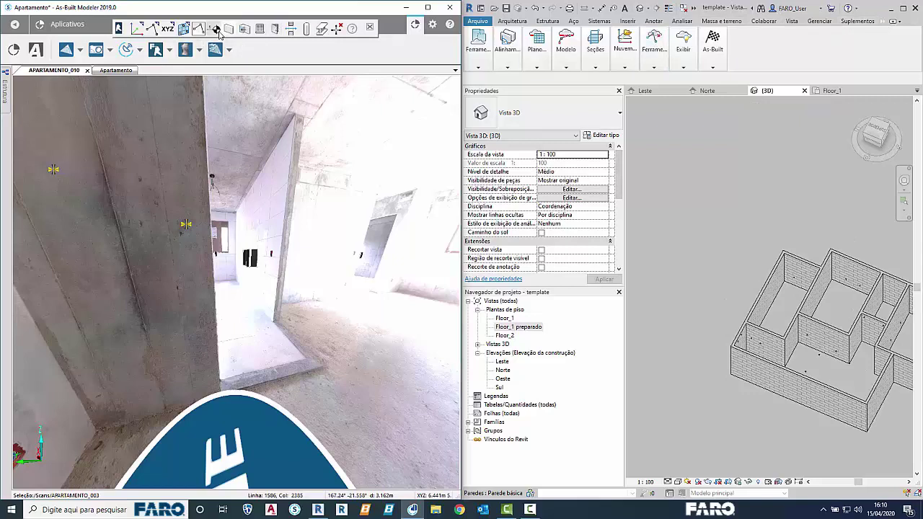
# Step: Cut two-point openings in the walls meeting at the kerb corner, one reaching the concrete wall end's top, the other the tiled wall's top
pyautogui.click(291, 29)
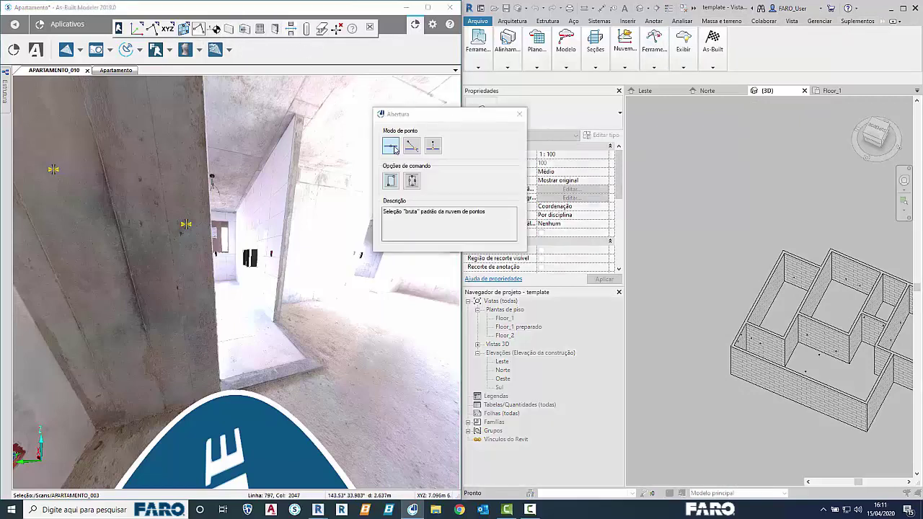
pyautogui.click(393, 188)
pyautogui.moveTo(290, 190); pyautogui.dragTo(332, 253)
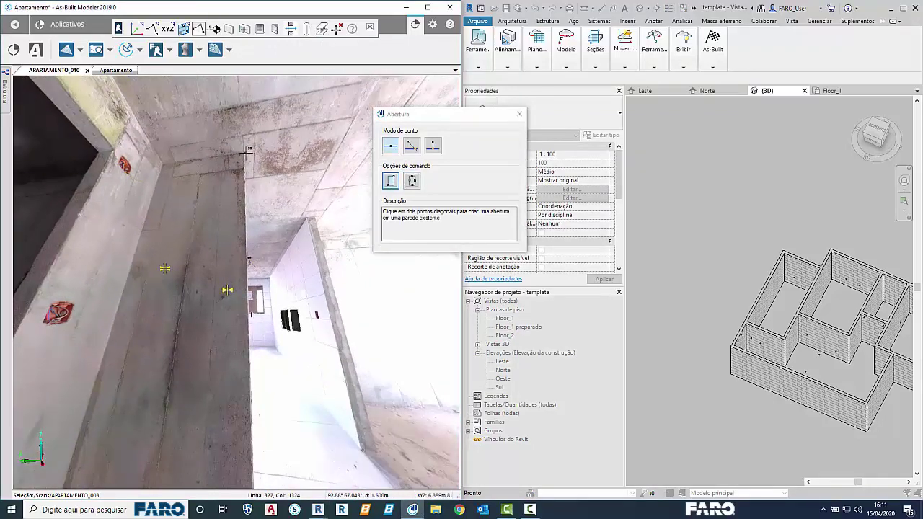
pyautogui.moveTo(245, 149); pyautogui.dragTo(325, 306)
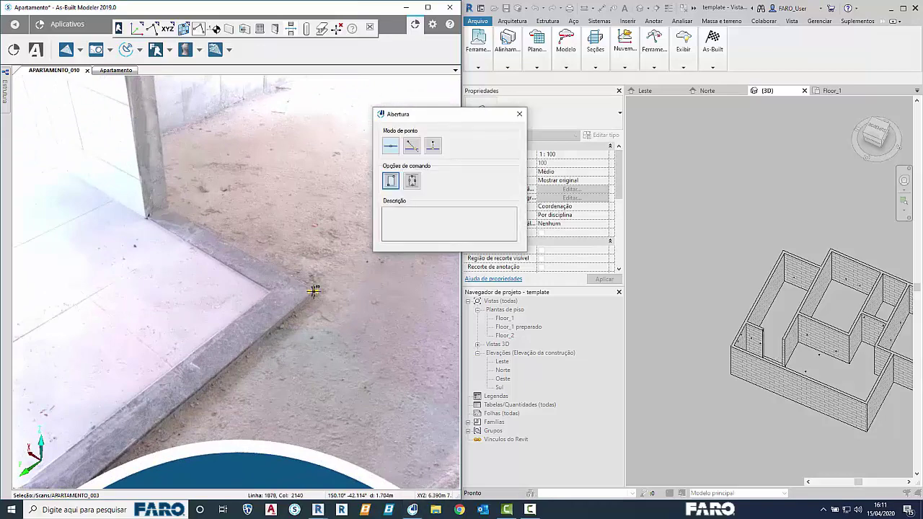
pyautogui.moveTo(287, 243); pyautogui.dragTo(300, 416)
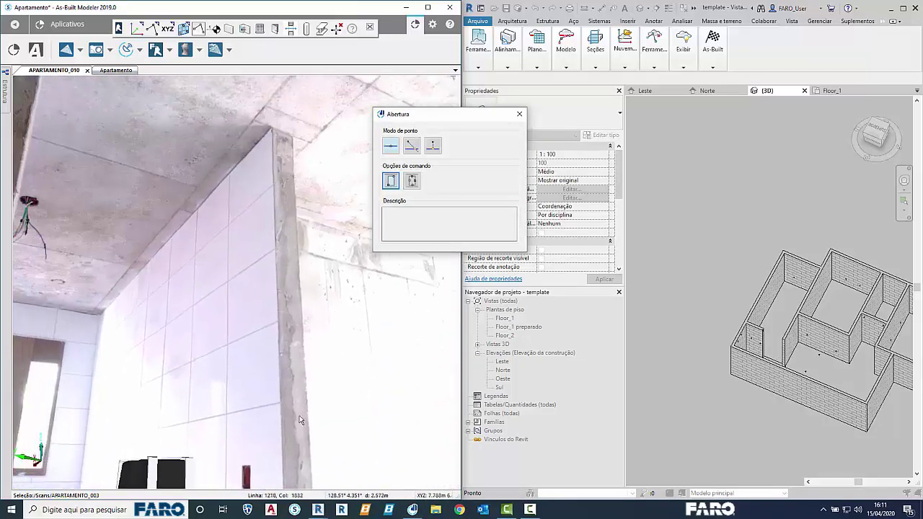
pyautogui.click(272, 128)
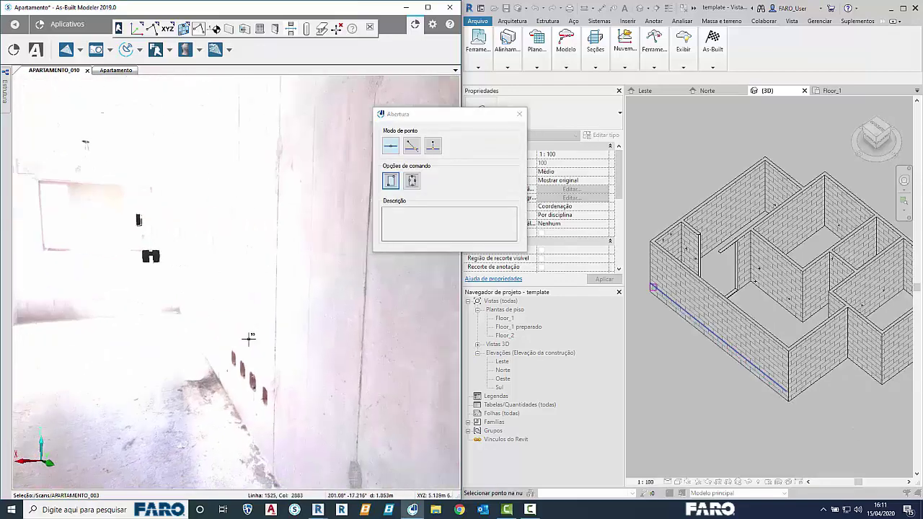
# Step: Move through scan APARTAMENTO_003 into scan APARTAMENTO_004 and bring the doorway beside the tiled bathroom into view
pyautogui.moveTo(249, 339); pyautogui.dragTo(311, 352)
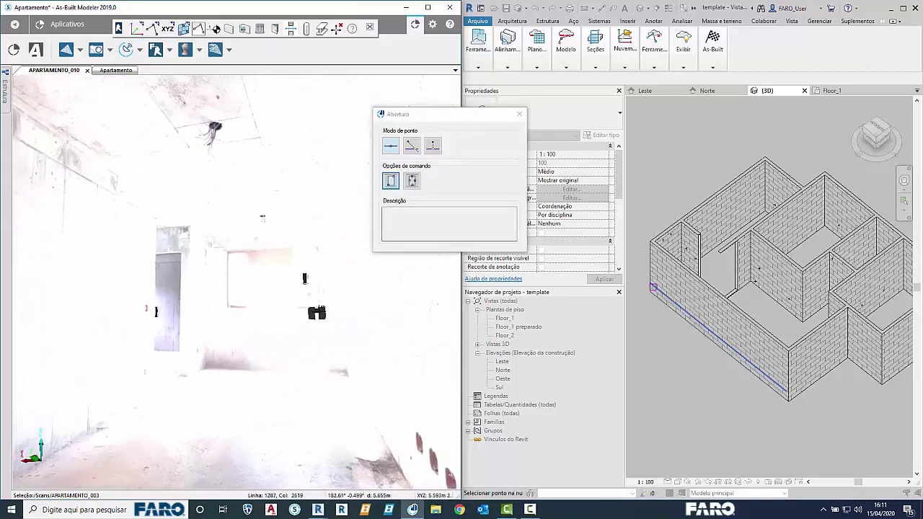
pyautogui.doubleClick(318, 313)
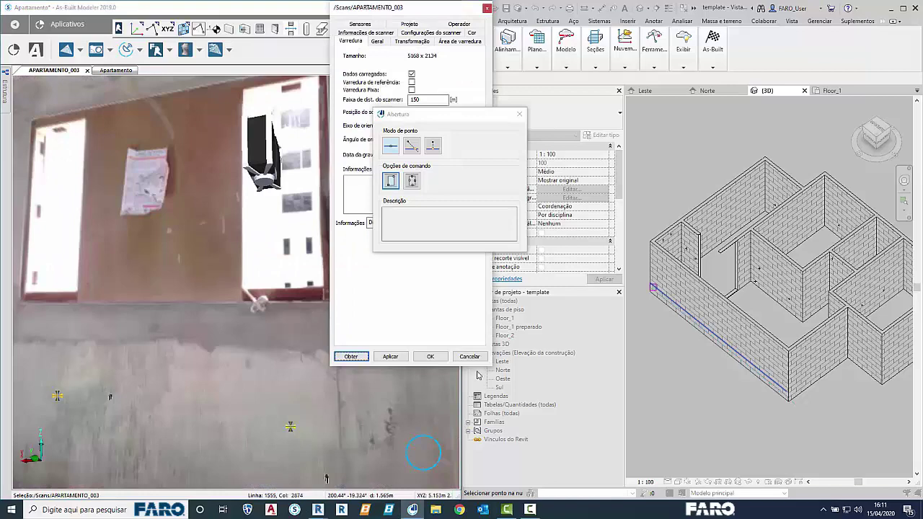
pyautogui.click(469, 356)
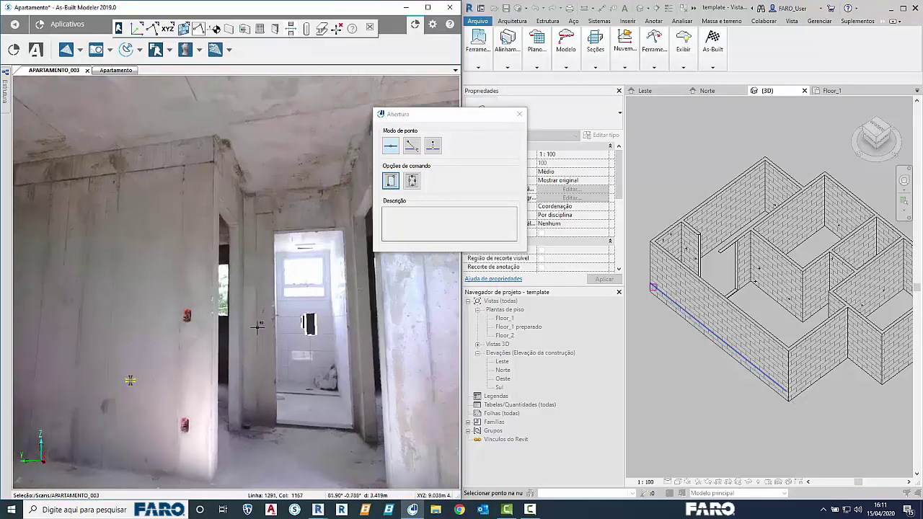
pyautogui.doubleClick(302, 326)
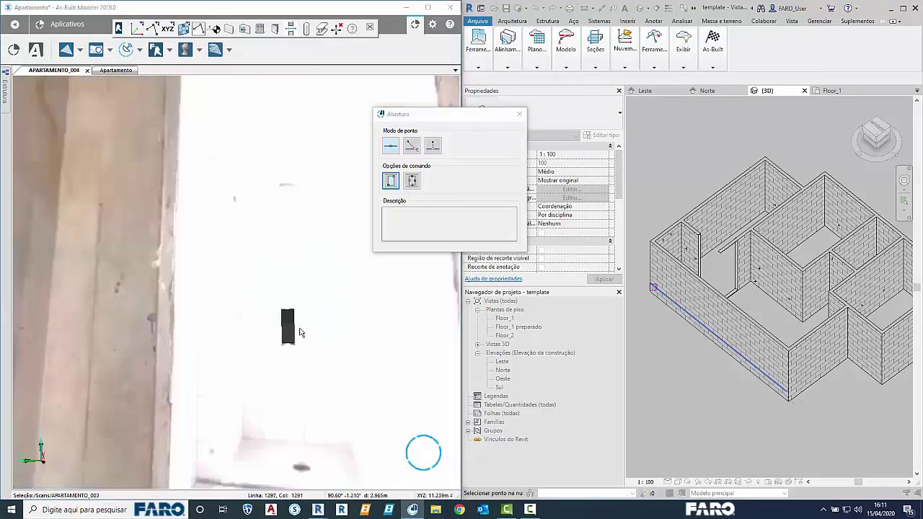
pyautogui.click(448, 358)
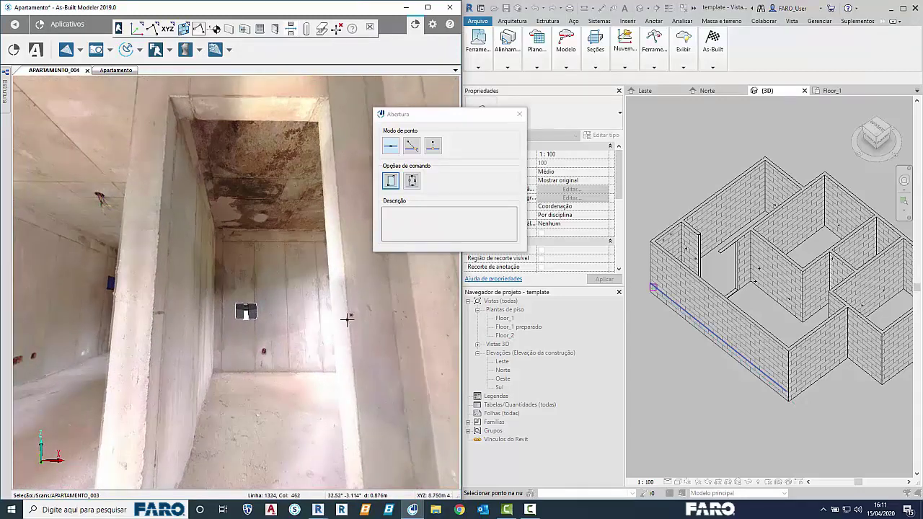
# Step: Cut an opening for this doorway from its upper and lower diagonal corners picked in the scan, and end the Opening command
pyautogui.click(170, 95)
pyautogui.moveTo(361, 447); pyautogui.dragTo(288, 335, button='middle')
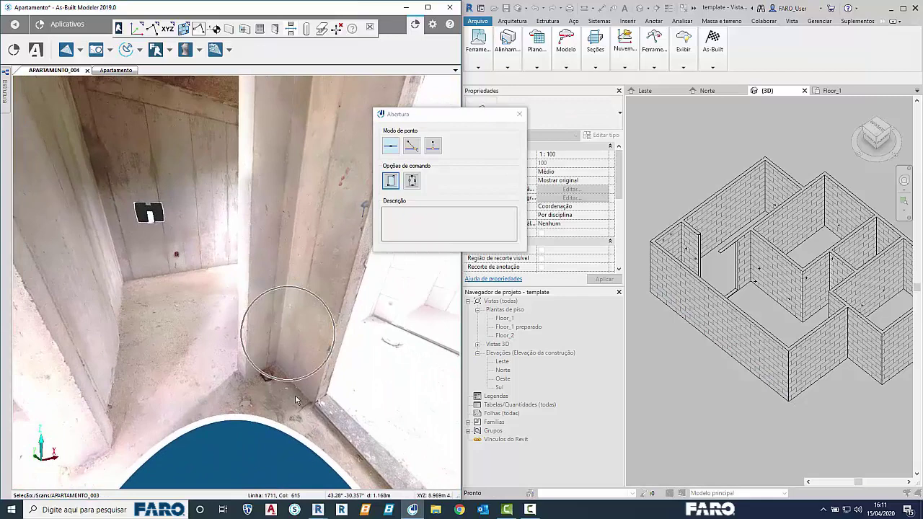
pyautogui.click(245, 383)
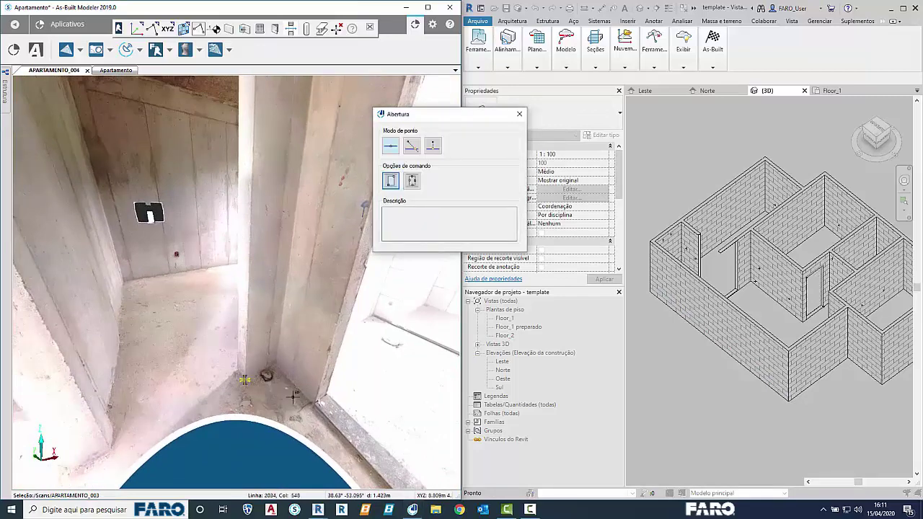
pyautogui.scroll(5, 817, 292)
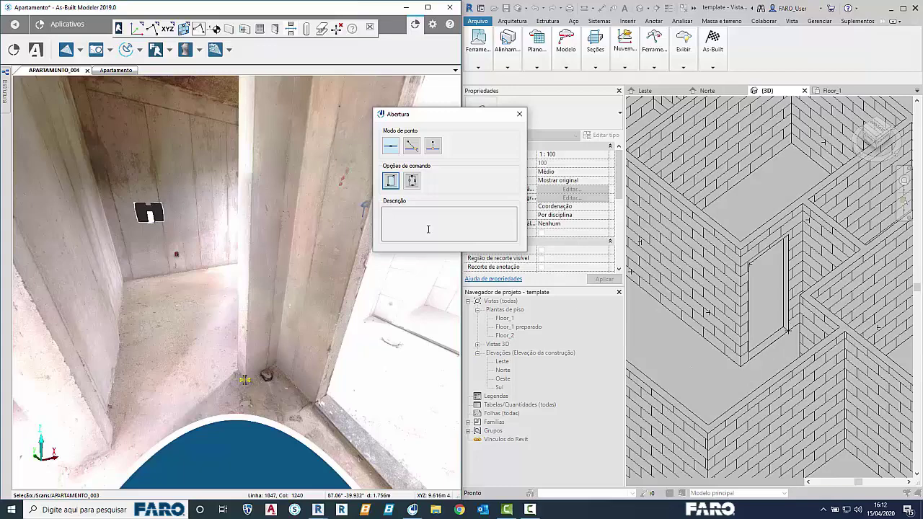
pyautogui.click(520, 118)
# Step: Set up a four-point door of type M_Folha única 0762 x 2032mm with a new family type and perpendicular point projection
pyautogui.moveTo(393, 241); pyautogui.dragTo(317, 306)
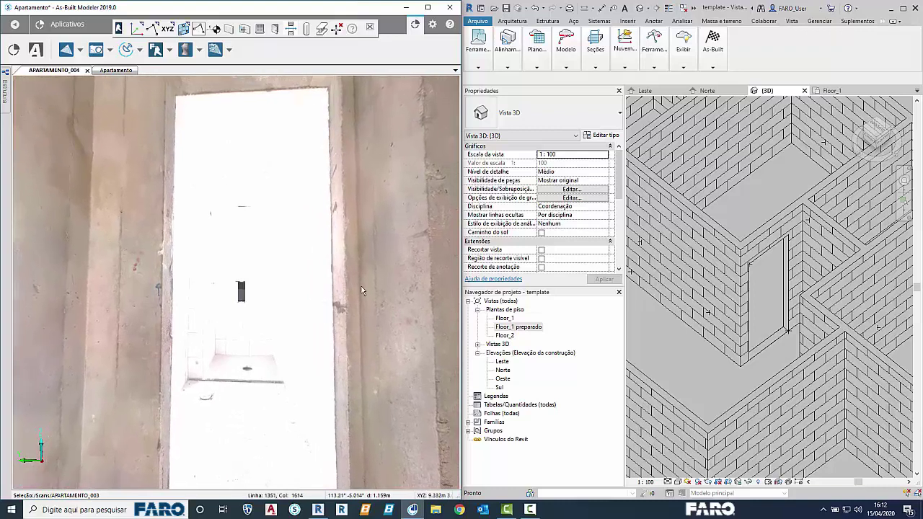
pyautogui.click(275, 29)
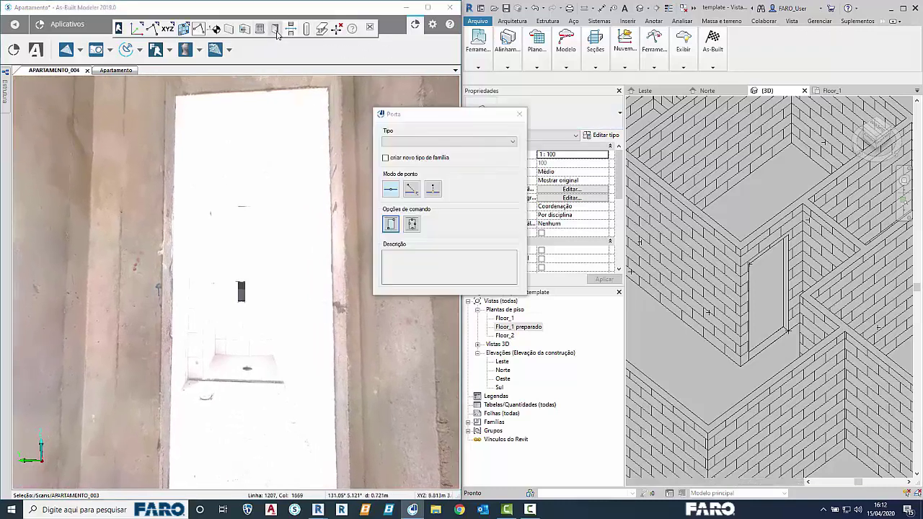
pyautogui.click(436, 142)
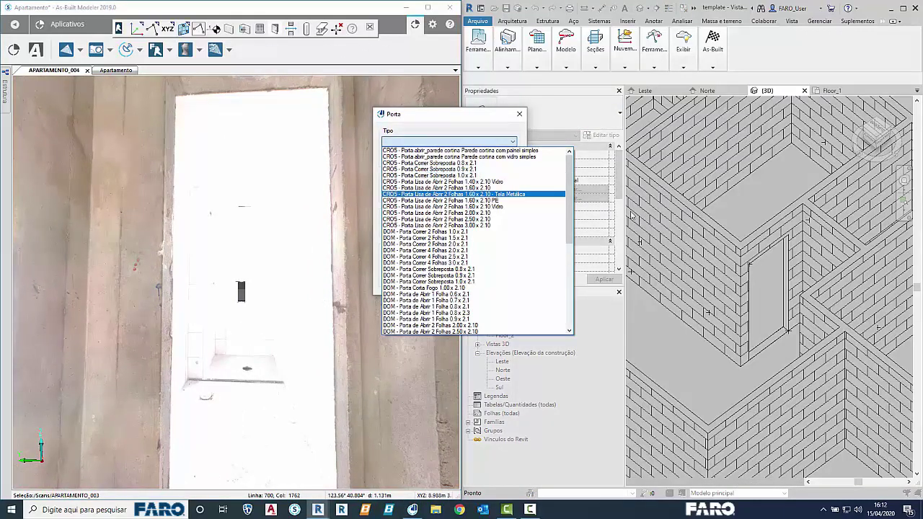
pyautogui.moveTo(573, 209); pyautogui.dragTo(572, 281)
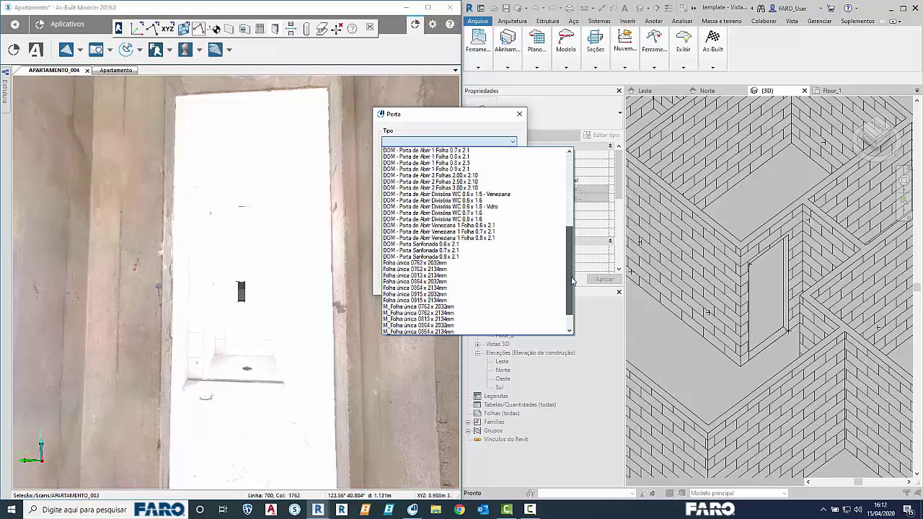
pyautogui.moveTo(575, 280); pyautogui.dragTo(572, 281)
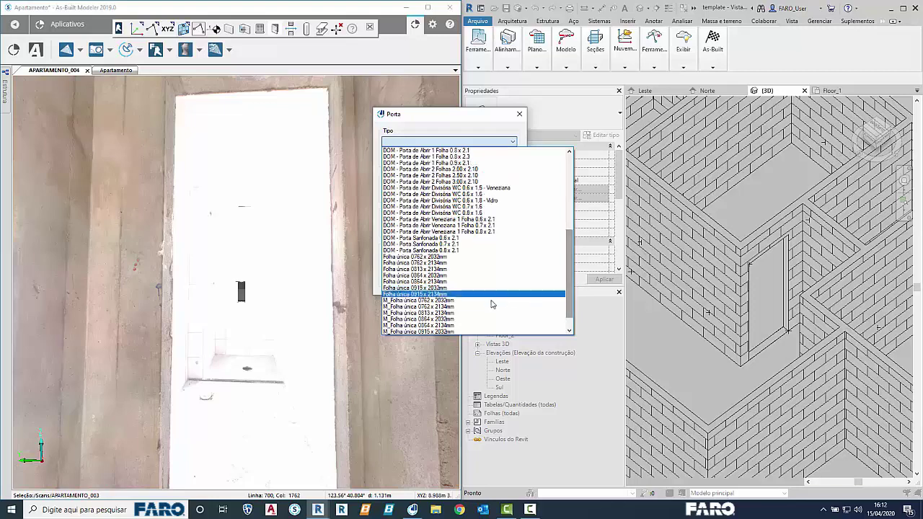
pyautogui.click(426, 301)
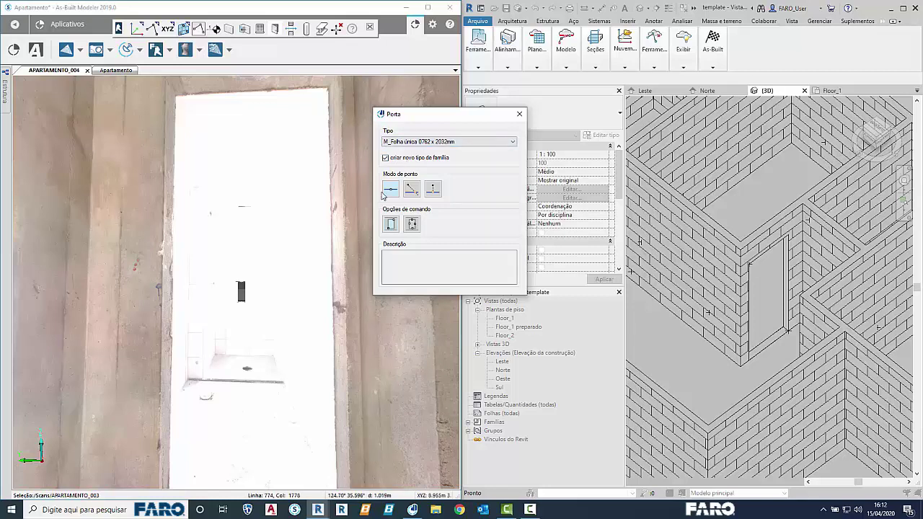
pyautogui.click(433, 190)
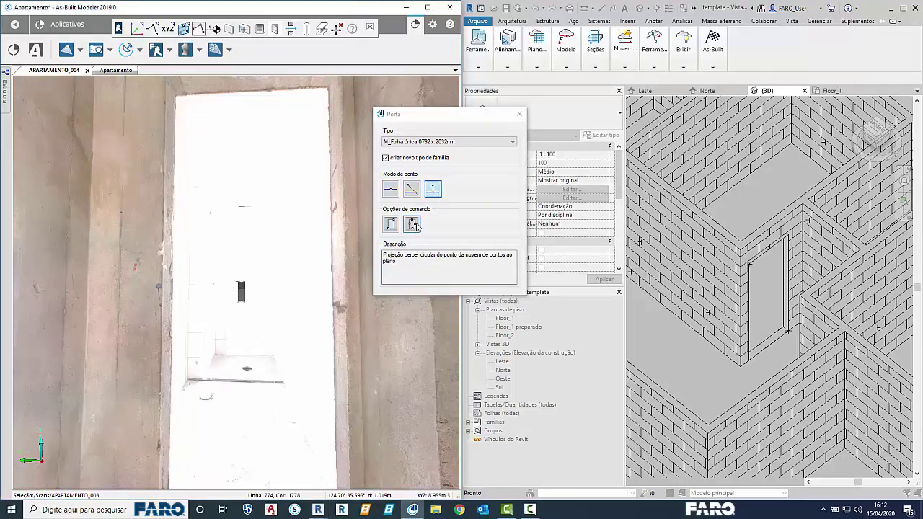
pyautogui.click(416, 226)
# Step: Place the door in the tiled bathroom's doorway by picking scan points on its lintel, jambs and threshold
pyautogui.moveTo(295, 208); pyautogui.dragTo(309, 296)
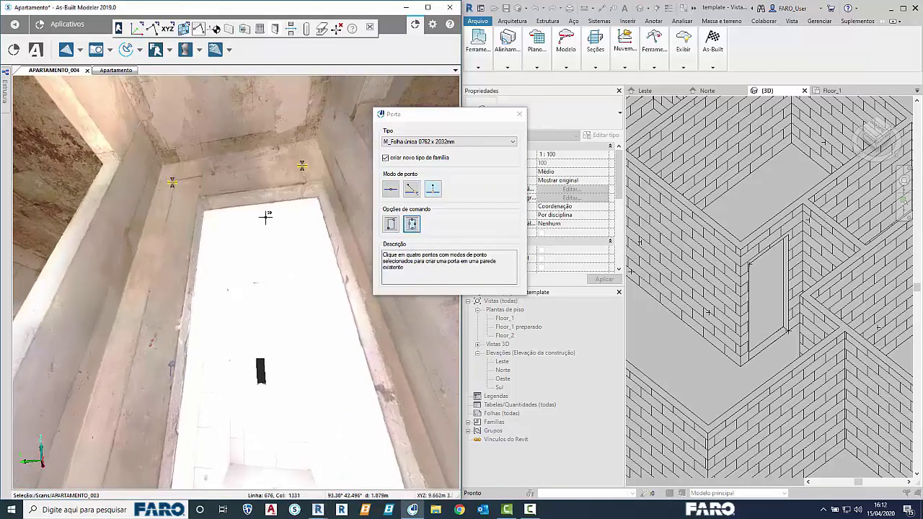
pyautogui.click(252, 196)
pyautogui.moveTo(252, 196)
pyautogui.mouseDown()
pyautogui.moveTo(226, 254)
pyautogui.moveTo(233, 262)
pyautogui.moveTo(251, 237)
pyautogui.moveTo(220, 267)
pyautogui.moveTo(196, 375)
pyautogui.mouseUp()
pyautogui.click(233, 242)
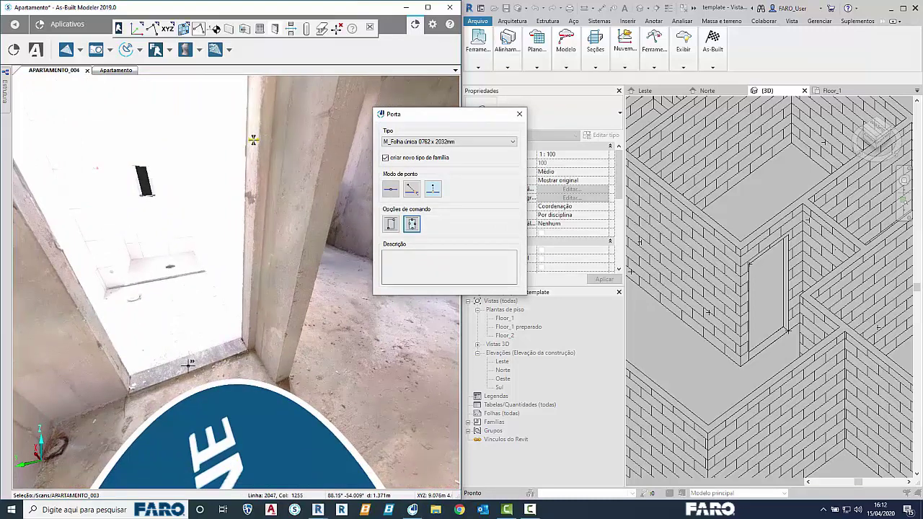
pyautogui.click(189, 365)
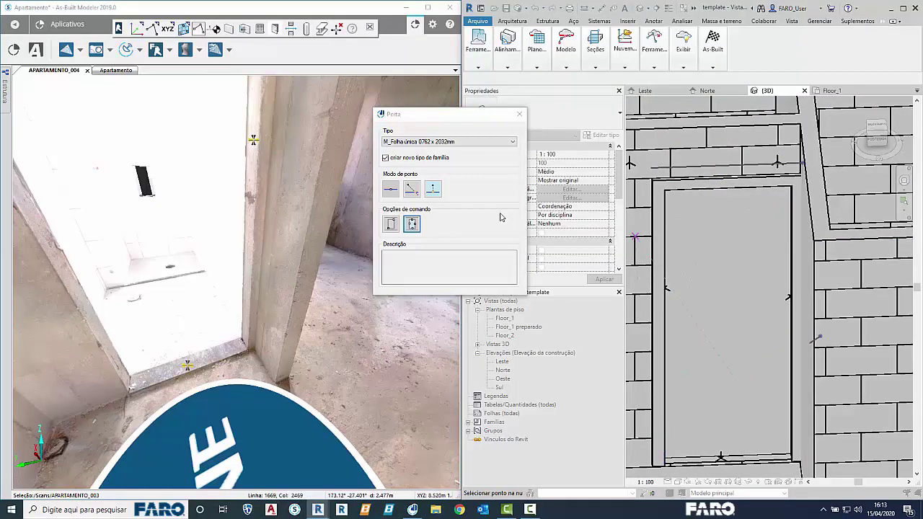
# Step: Review the available door types, and place a second four-point door in the doorway right of the bathroom door from scan points
pyautogui.click(442, 144)
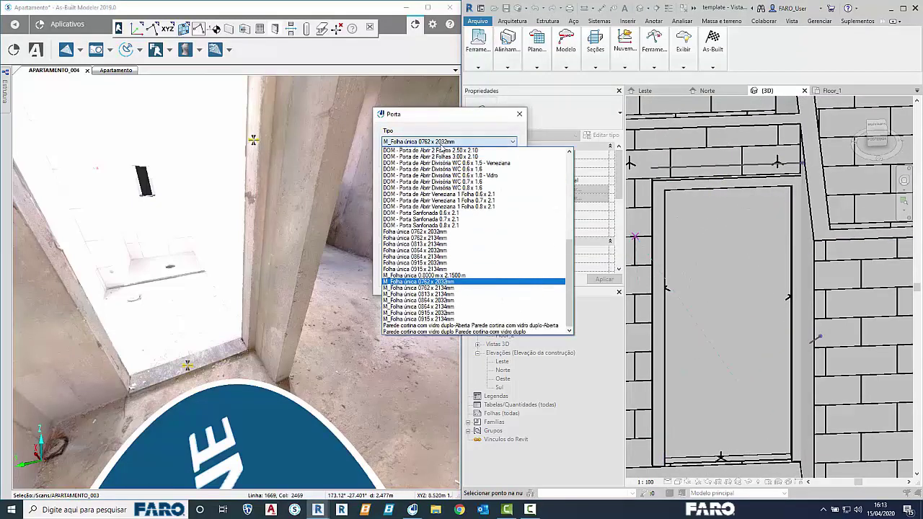
pyautogui.click(443, 146)
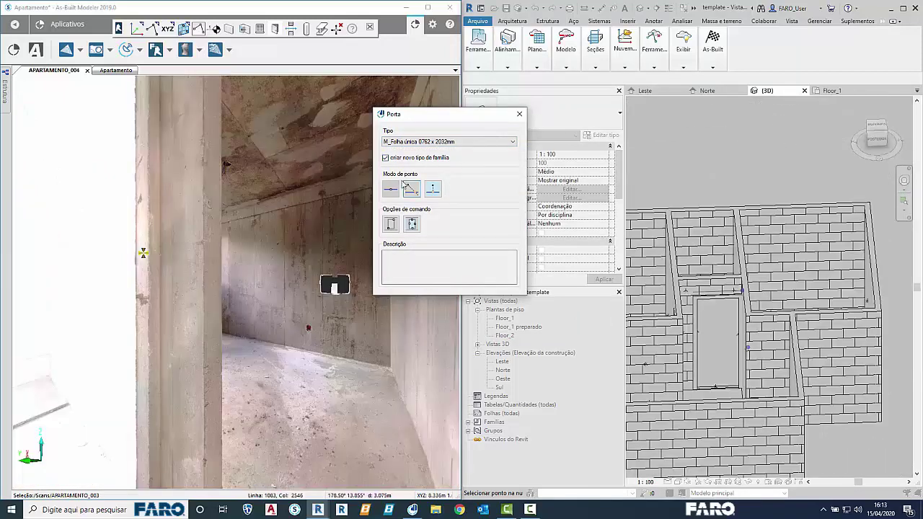
pyautogui.click(412, 223)
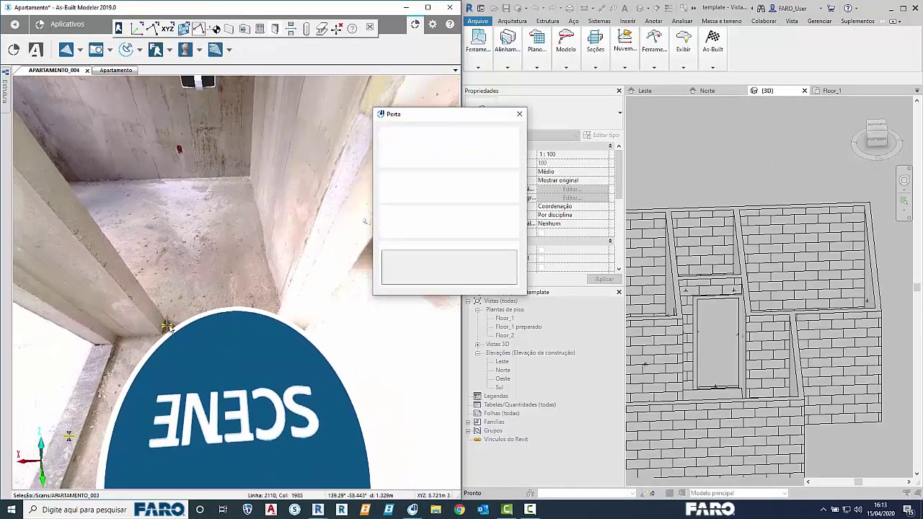
pyautogui.keyDown('shift'); pyautogui.moveTo(750, 322); pyautogui.dragTo(710, 362, button='middle'); pyautogui.keyUp('shift')
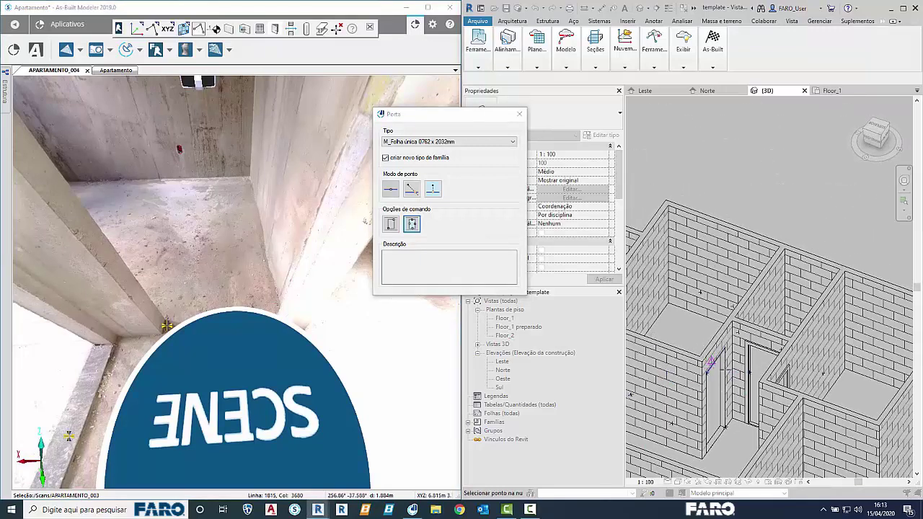
pyautogui.scroll(3, 740, 383)
pyautogui.moveTo(768, 404); pyautogui.dragTo(766, 295, button='middle')
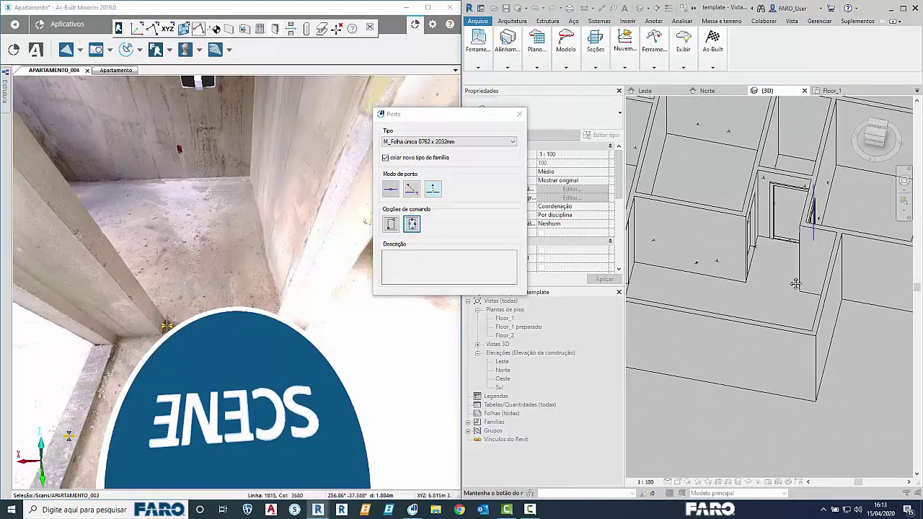
pyautogui.scroll(-3, 766, 295)
pyautogui.press('Escape')
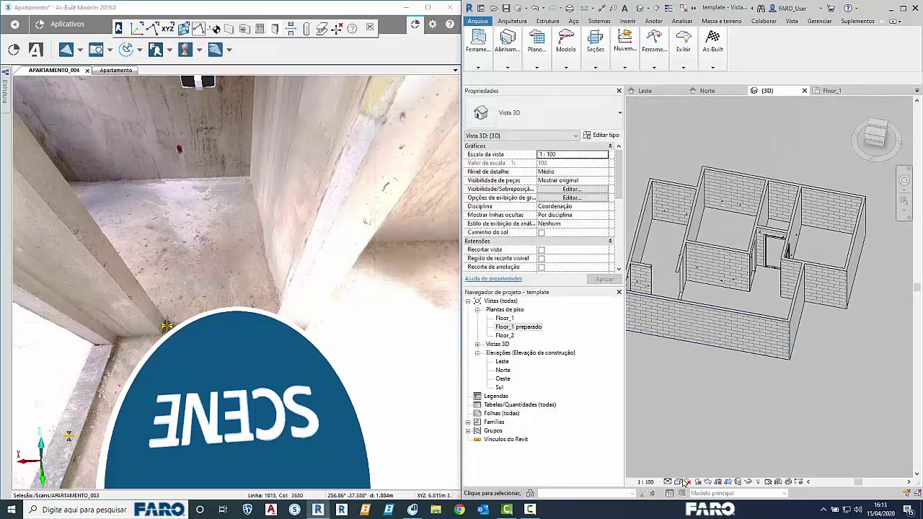
# Step: Display the 3D view with shaded surfaces and inspect the walls, openings and both doors from several sides
pyautogui.click(679, 482)
pyautogui.click(708, 452)
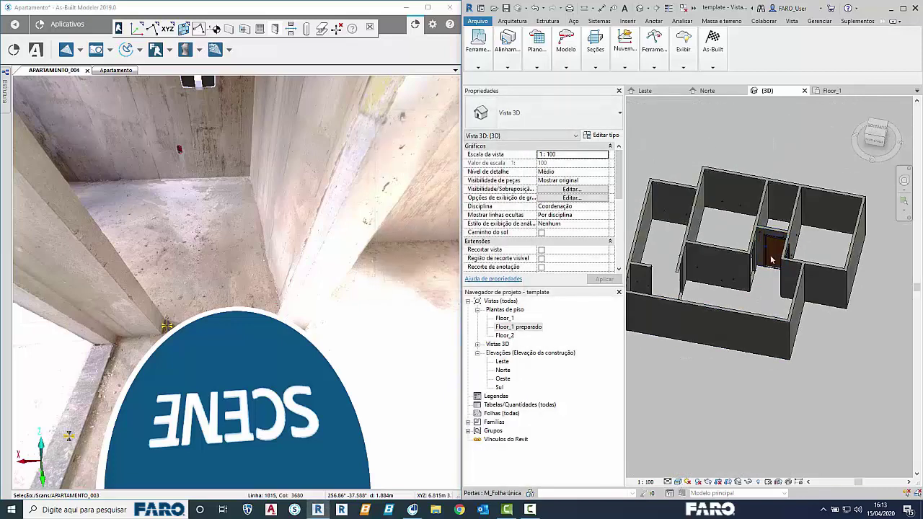
pyautogui.keyDown('shift'); pyautogui.moveTo(801, 303); pyautogui.dragTo(837, 274, button='middle'); pyautogui.keyUp('shift')
pyautogui.scroll(6, 836, 274)
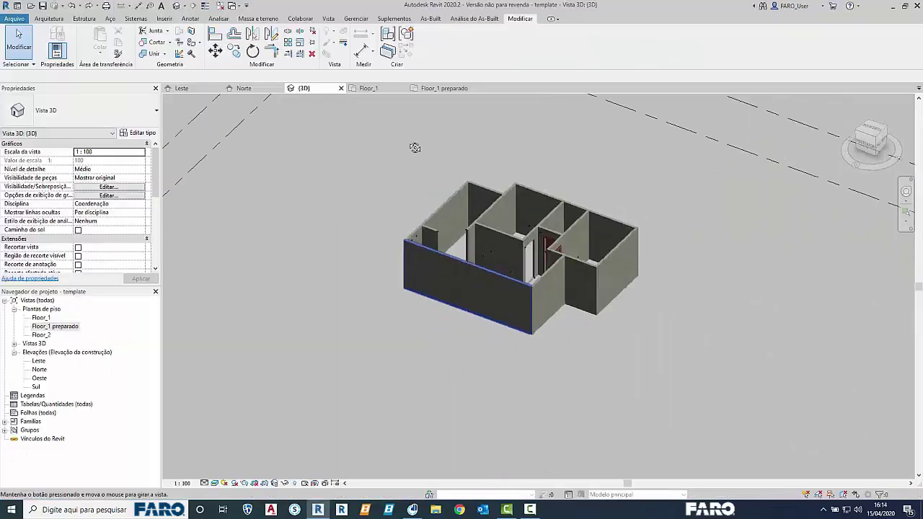
pyautogui.keyDown('shift'); pyautogui.moveTo(412, 144); pyautogui.dragTo(587, 189, button='middle'); pyautogui.keyUp('shift')
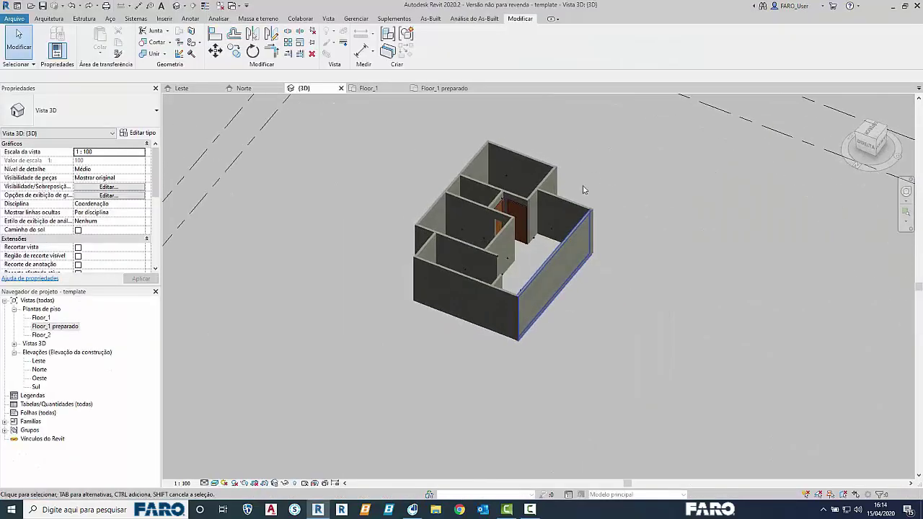
pyautogui.scroll(5, 559, 222)
pyautogui.keyDown('shift'); pyautogui.moveTo(559, 218); pyautogui.dragTo(498, 251, button='middle'); pyautogui.keyUp('shift')
pyautogui.scroll(-4, 430, 201)
# Step: Place Revit beside As-Built Modeler again and bring the bathroom doorway in scan APARTAMENTO_004 into view
pyautogui.press('super+Left')
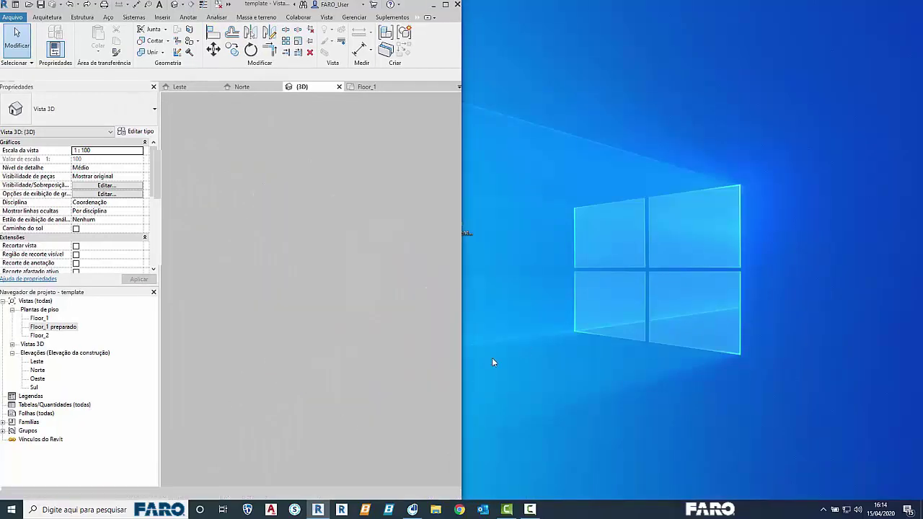
pyautogui.press('super+Left')
pyautogui.scroll(-2, 685, 293)
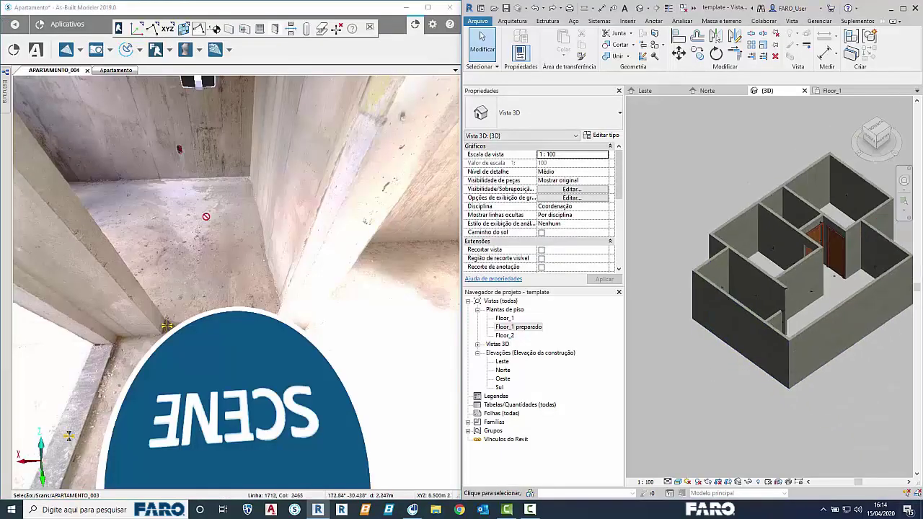
pyautogui.scroll(2, 232, 276)
pyautogui.scroll(-4, 230, 249)
pyautogui.moveTo(224, 217); pyautogui.dragTo(325, 274)
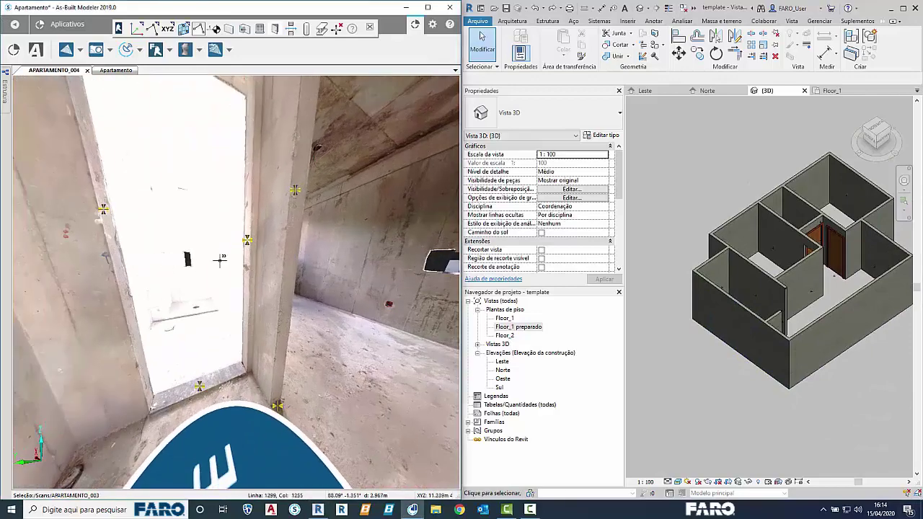
# Step: Switch to scan APARTAMENTO_003 and bring its boarded window into close view
pyautogui.moveTo(221, 261); pyautogui.dragTo(298, 258)
pyautogui.moveTo(189, 245); pyautogui.dragTo(272, 248)
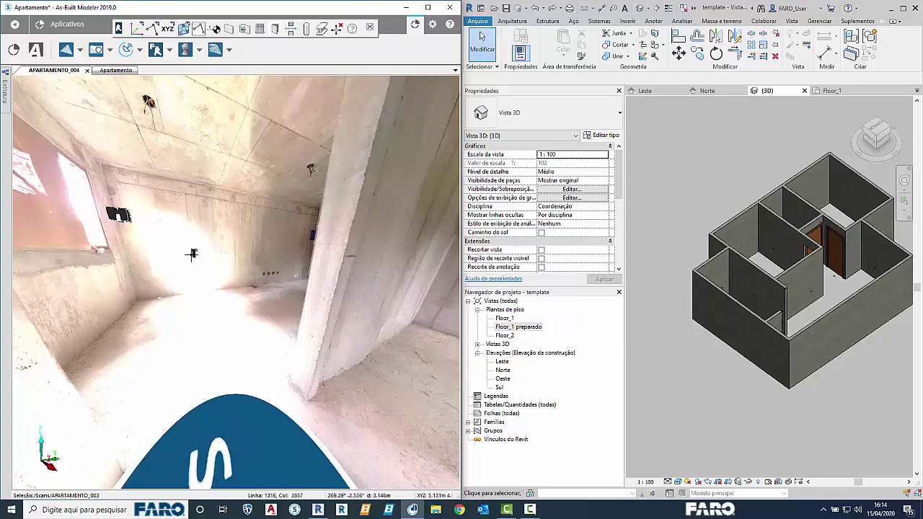
pyautogui.doubleClick(192, 254)
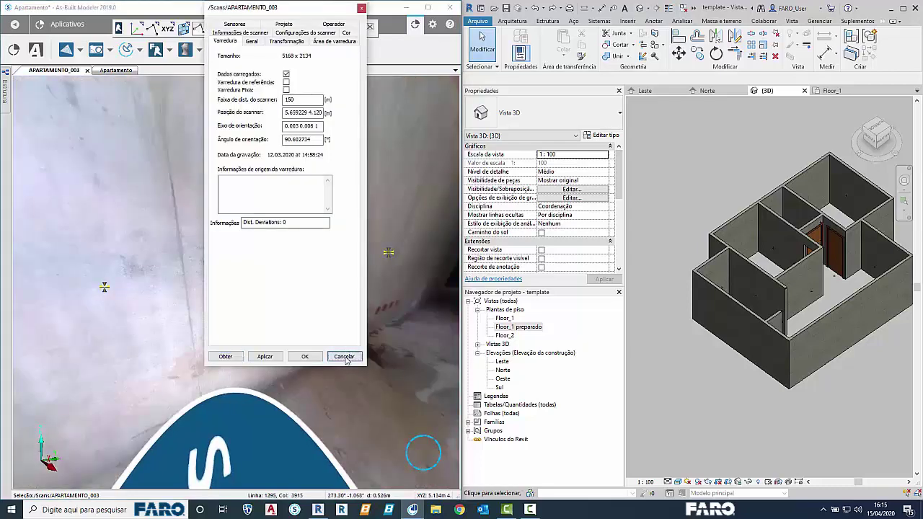
pyautogui.click(344, 356)
pyautogui.moveTo(274, 310); pyautogui.dragTo(182, 326)
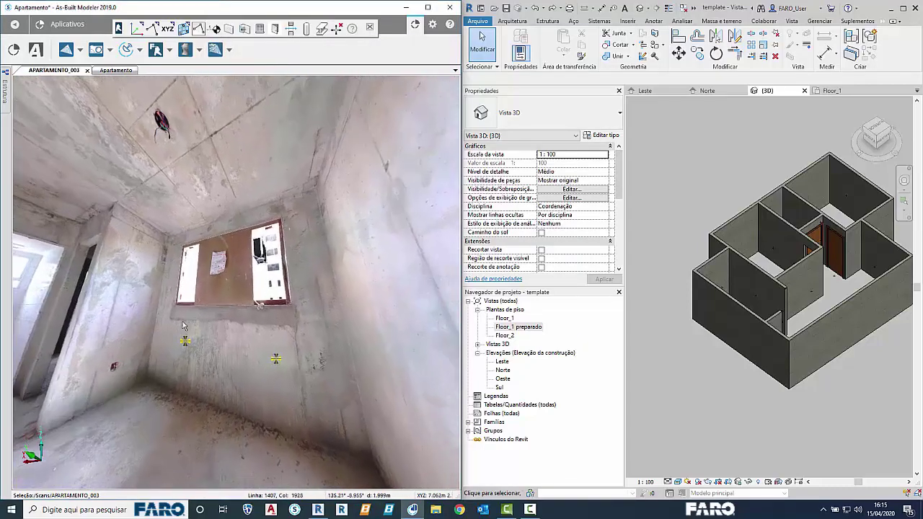
pyautogui.scroll(4, 182, 326)
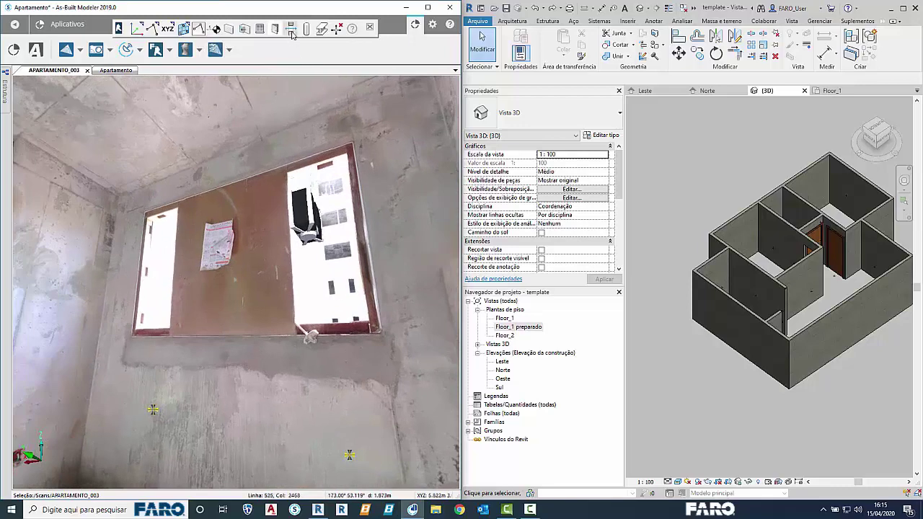
# Step: Set up a four-point window of type DOM - Janela Correr 4 Folhas + Fixo superior 2.0 x 1.0, without creating a new family type
pyautogui.click(261, 30)
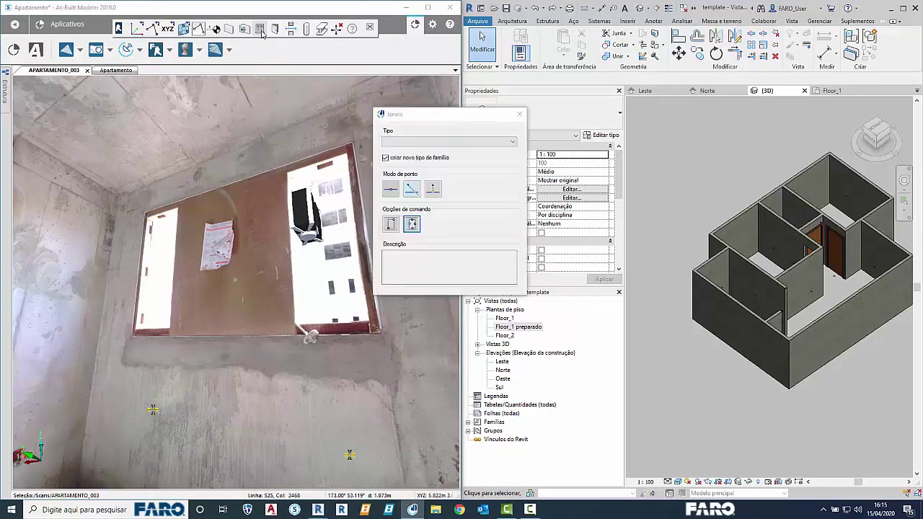
pyautogui.click(426, 142)
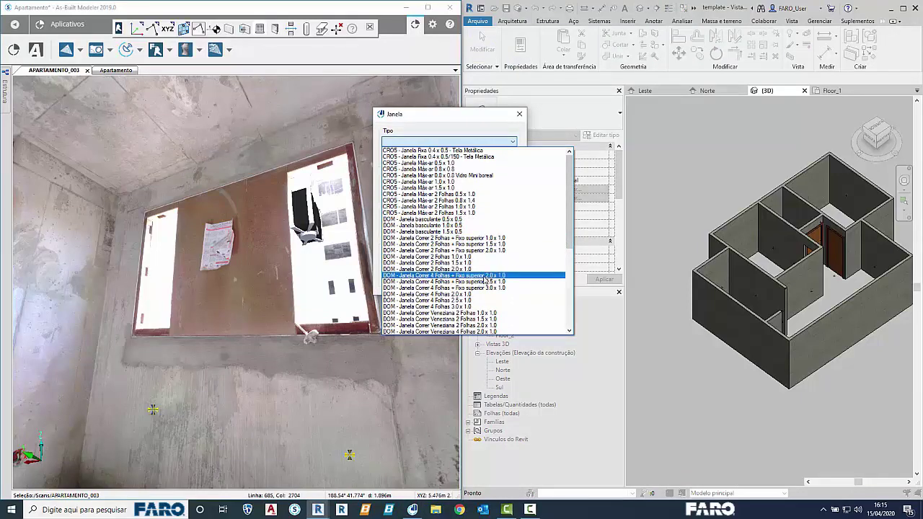
pyautogui.click(487, 278)
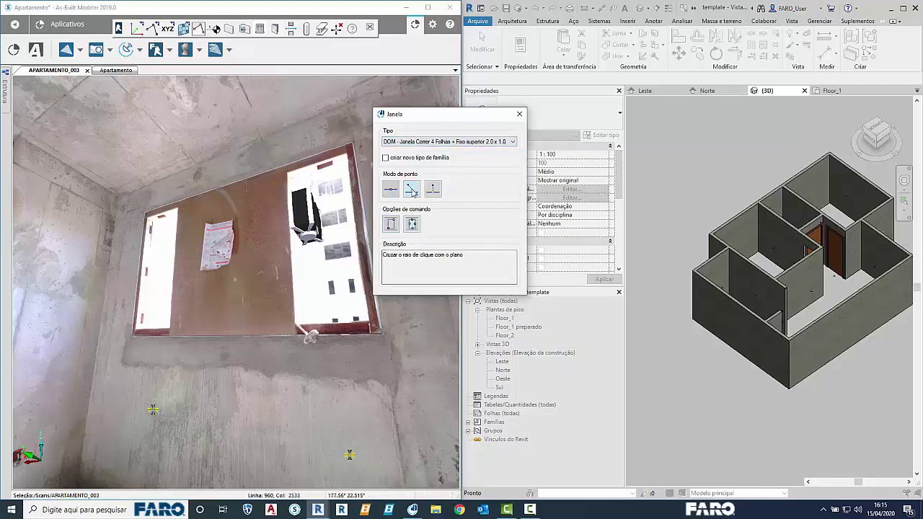
pyautogui.click(418, 194)
pyautogui.click(412, 225)
# Step: Place the window in the existing wall by picking scan points on both side edges, the head and the sill, and check it in 3D
pyautogui.moveTo(124, 268); pyautogui.dragTo(180, 248)
pyautogui.scroll(3, 180, 248)
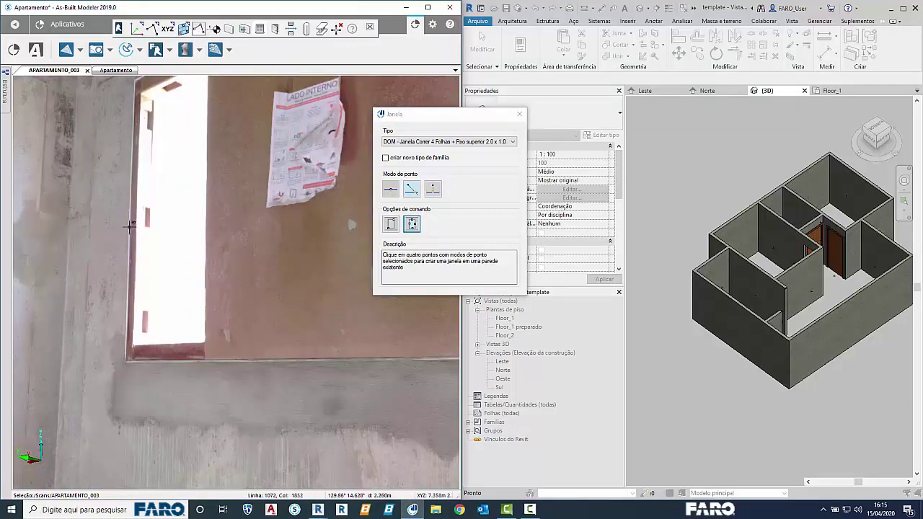
pyautogui.click(130, 227)
pyautogui.moveTo(181, 144); pyautogui.dragTo(167, 221)
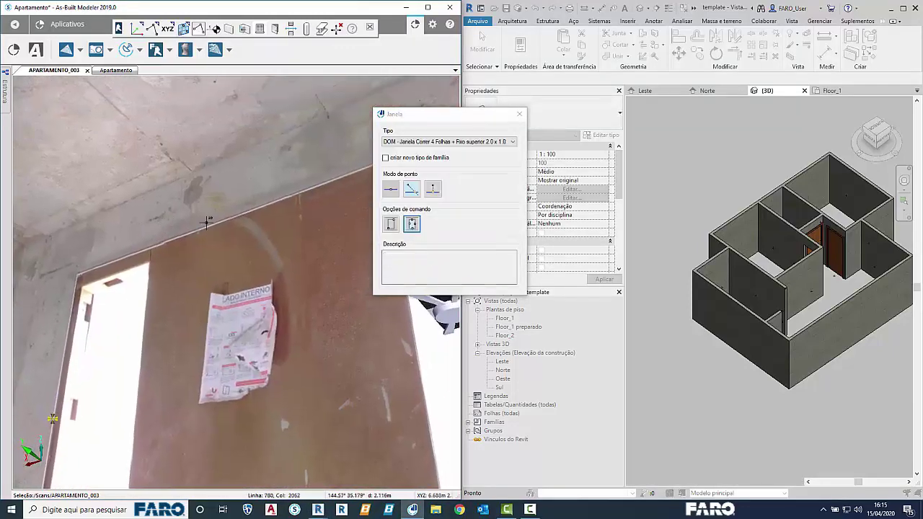
pyautogui.click(214, 224)
pyautogui.moveTo(335, 335)
pyautogui.mouseDown()
pyautogui.moveTo(256, 232)
pyautogui.moveTo(189, 202)
pyautogui.mouseUp()
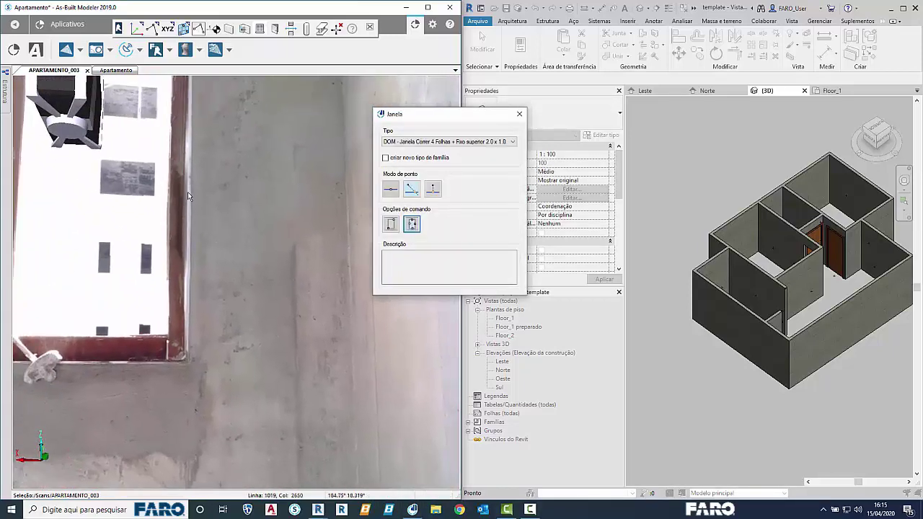
pyautogui.click(191, 198)
pyautogui.moveTo(191, 199); pyautogui.dragTo(200, 257)
pyautogui.click(197, 258)
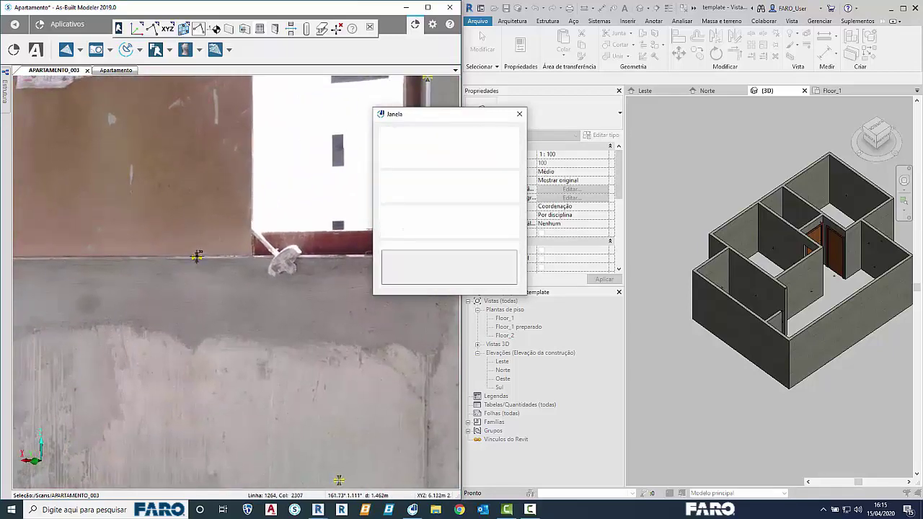
pyautogui.scroll(5, 892, 264)
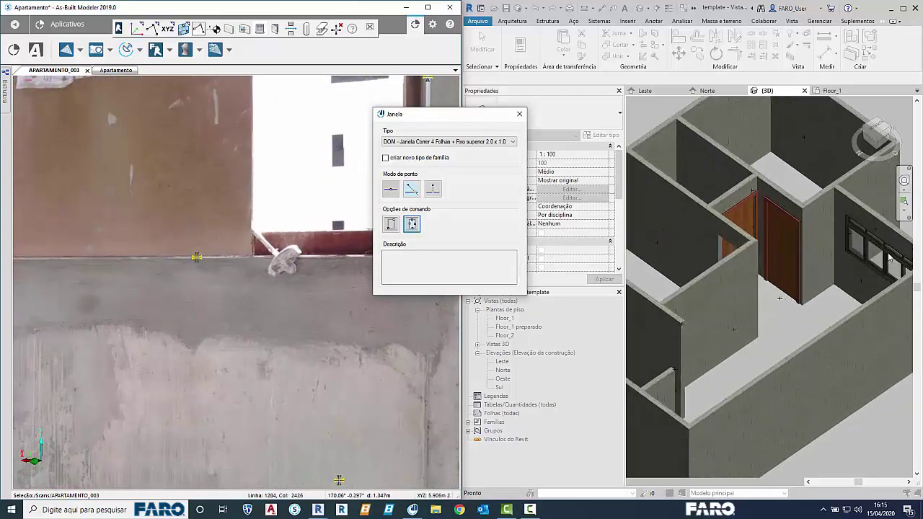
pyautogui.scroll(1, 286, 377)
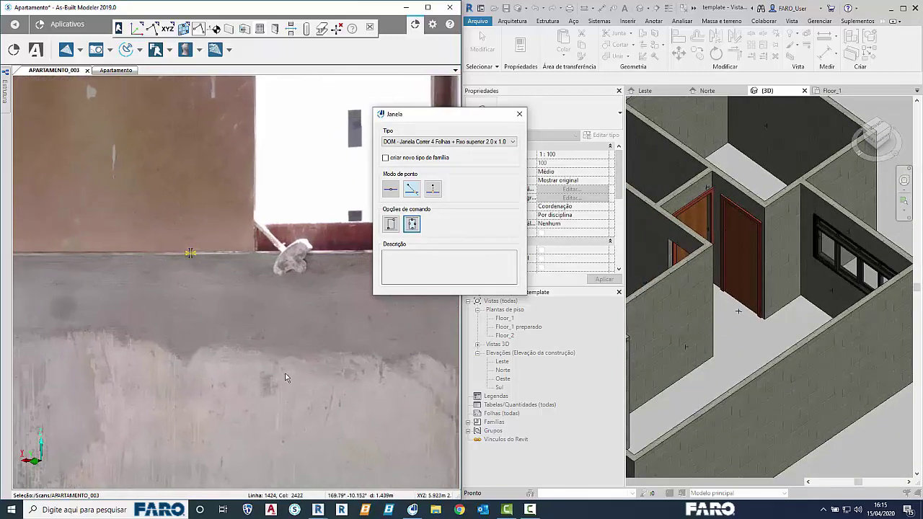
# Step: Switch to scan APARTAMENTO_007 and restart the four-point window command with creation of a new family type enabled
pyautogui.scroll(-5, 305, 321)
pyautogui.moveTo(144, 339)
pyautogui.mouseDown()
pyautogui.moveTo(224, 330)
pyautogui.moveTo(435, 345)
pyautogui.mouseUp()
pyautogui.doubleClick(241, 272)
pyautogui.doubleClick(212, 317)
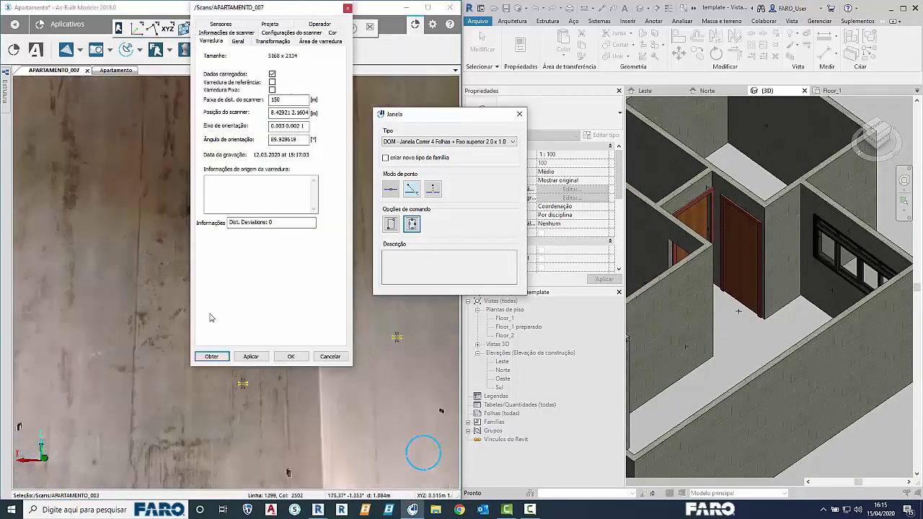
pyautogui.click(330, 356)
pyautogui.click(387, 160)
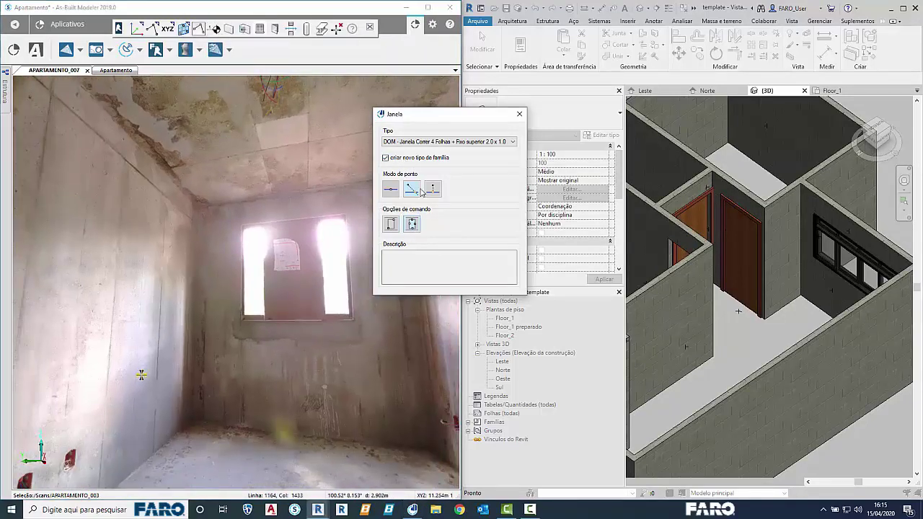
pyautogui.click(412, 224)
# Step: Place the window in scan APARTAMENTO_007 by picking points on its two side edges, head and sill
pyautogui.scroll(3, 281, 281)
pyautogui.moveTo(425, 282); pyautogui.dragTo(216, 282)
pyautogui.scroll(1, 152, 284)
pyautogui.click(151, 284)
pyautogui.moveTo(151, 284); pyautogui.dragTo(366, 356)
pyautogui.click(105, 356)
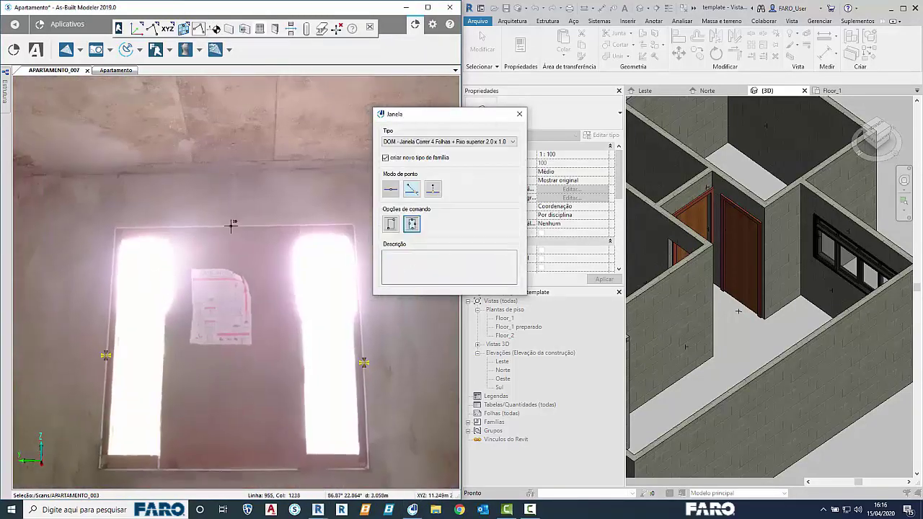
pyautogui.click(233, 224)
pyautogui.moveTo(230, 485); pyautogui.dragTo(257, 383)
pyautogui.click(264, 362)
pyautogui.scroll(-2, 767, 242)
pyautogui.scroll(-3, 290, 210)
# Step: Switch to scan APARTAMENTO_005 and place its window from points on the head, sill and both side edges
pyautogui.moveTo(289, 209); pyautogui.dragTo(433, 216)
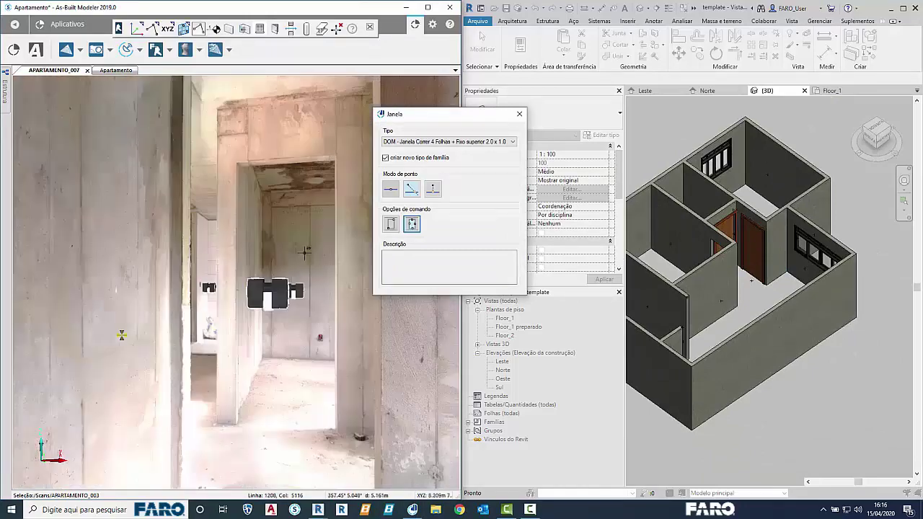
pyautogui.doubleClick(421, 454)
pyautogui.click(300, 355)
pyautogui.click(181, 188)
pyautogui.click(184, 317)
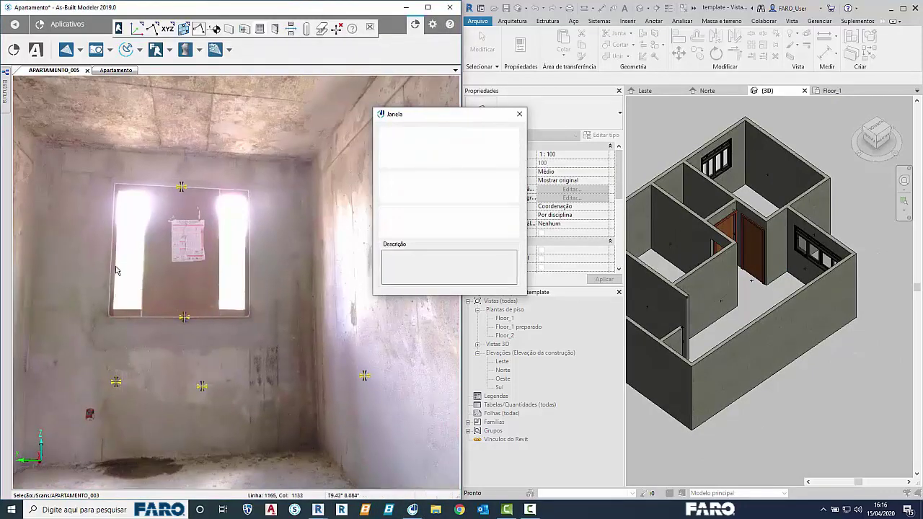
pyautogui.click(111, 260)
pyautogui.click(248, 268)
pyautogui.scroll(-2, 673, 224)
pyautogui.scroll(2, 652, 232)
pyautogui.scroll(-5, 216, 288)
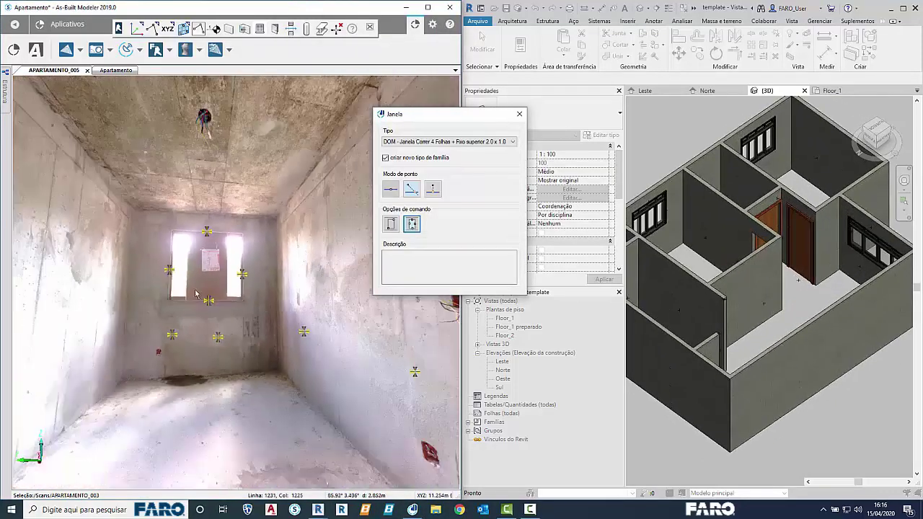
# Step: Return to scan APARTAMENTO_003 and bring the tiled bathroom's window into view through the doorway
pyautogui.moveTo(115, 274)
pyautogui.mouseDown()
pyautogui.moveTo(361, 263)
pyautogui.moveTo(267, 243)
pyautogui.moveTo(217, 252)
pyautogui.mouseUp()
pyautogui.doubleClick(206, 252)
pyautogui.click(363, 359)
pyautogui.doubleClick(217, 252)
pyautogui.click(363, 358)
pyautogui.moveTo(302, 257)
pyautogui.mouseDown()
pyautogui.moveTo(283, 286)
pyautogui.moveTo(252, 286)
pyautogui.mouseUp()
pyautogui.scroll(3, 284, 286)
pyautogui.scroll(2, 203, 274)
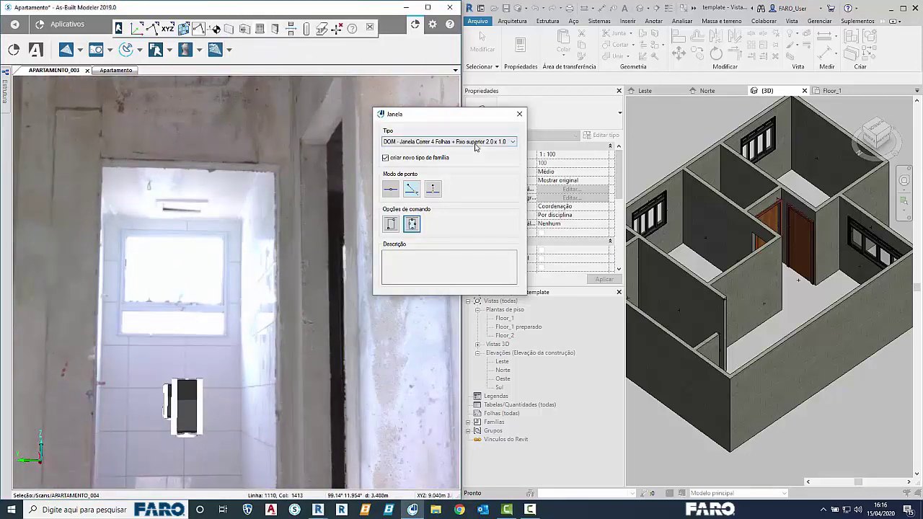
# Step: Set the window type to CRO5 - Janela Máx-ar 0.5 x 1.0 and start a four-point placement
pyautogui.click(475, 142)
pyautogui.scroll(-3, 462, 289)
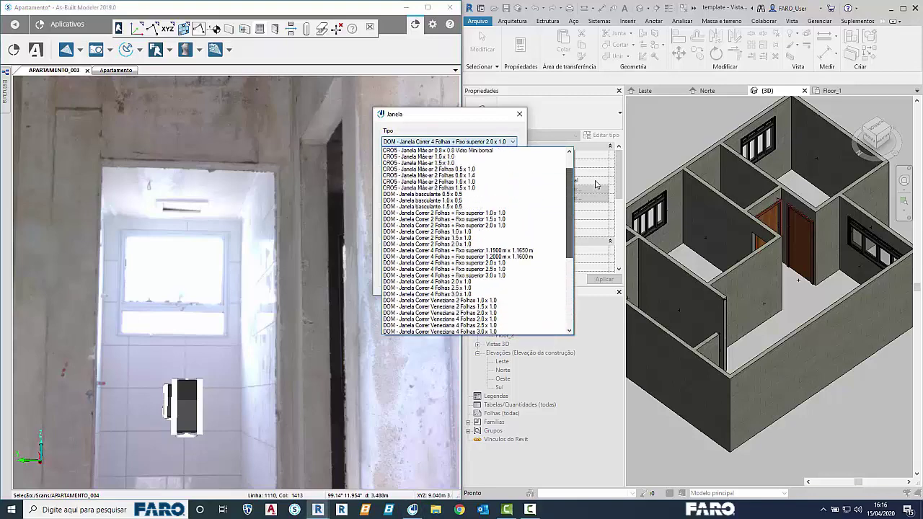
pyautogui.scroll(1, 595, 180)
pyautogui.scroll(1, 596, 173)
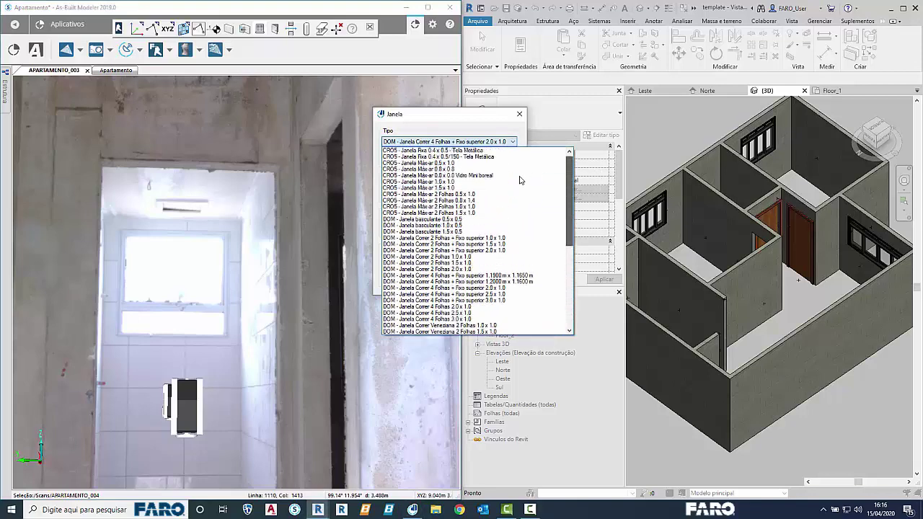
pyautogui.click(429, 164)
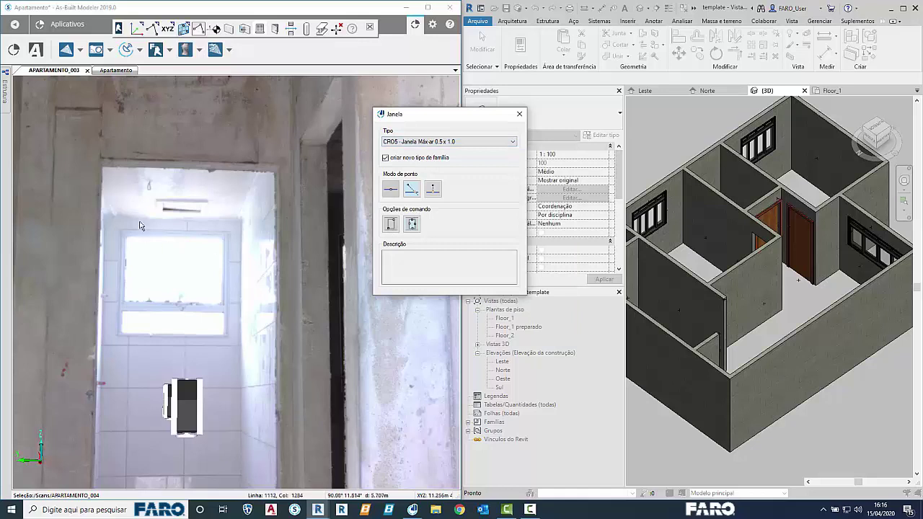
pyautogui.moveTo(139, 226); pyautogui.dragTo(241, 257)
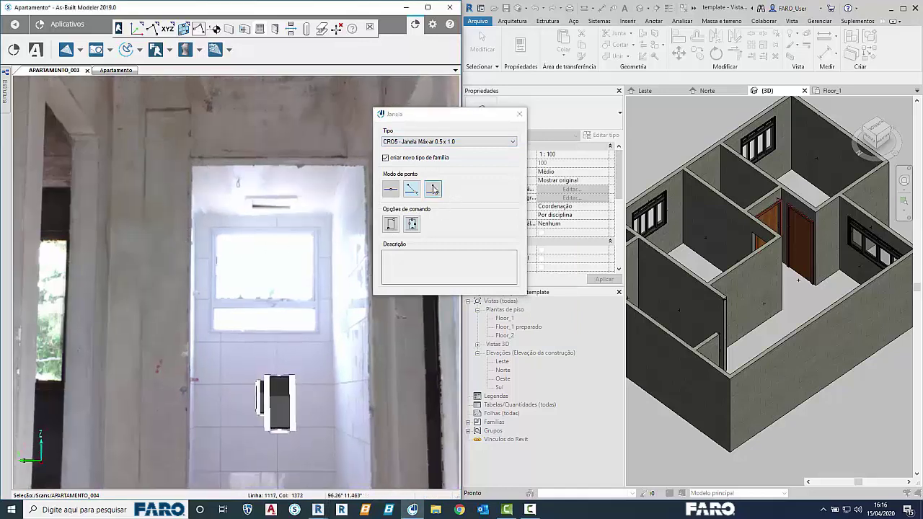
pyautogui.click(411, 223)
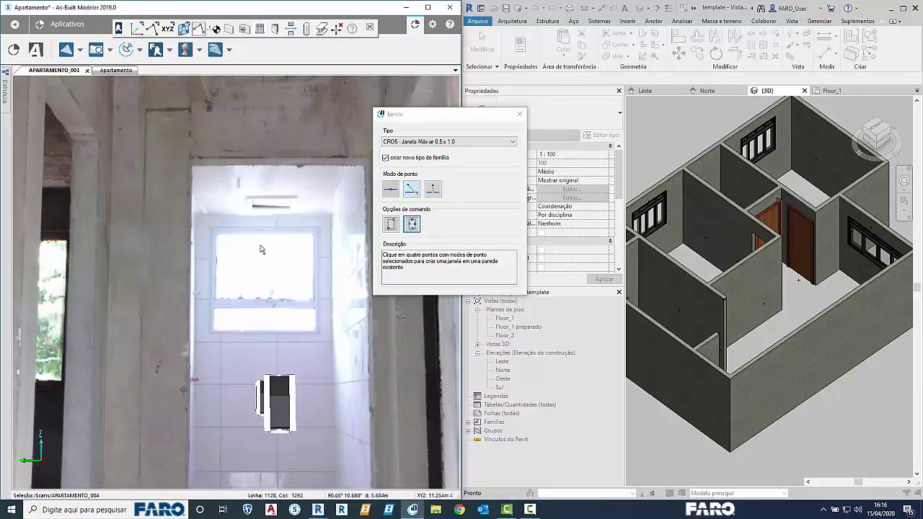
# Step: Place the bathroom window from scan points on its head, sill and both side edges
pyautogui.scroll(1, 262, 221)
pyautogui.scroll(1, 262, 221)
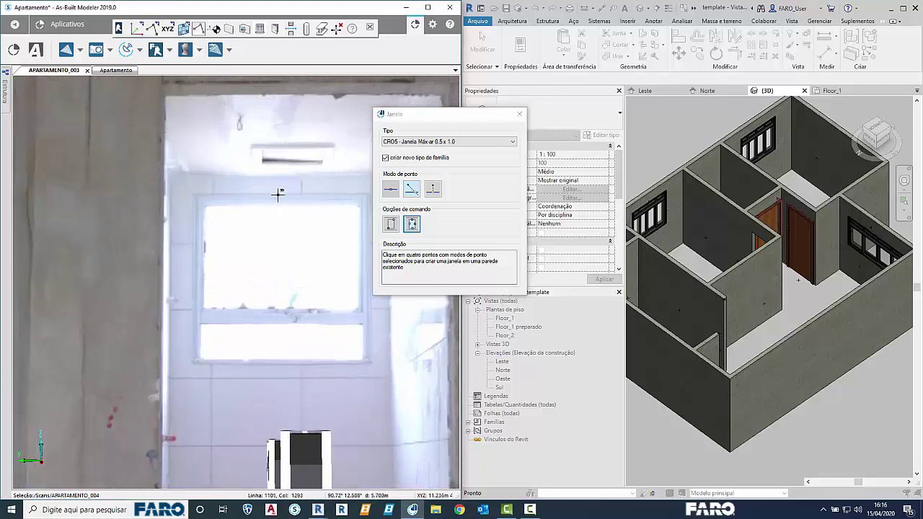
pyautogui.click(282, 362)
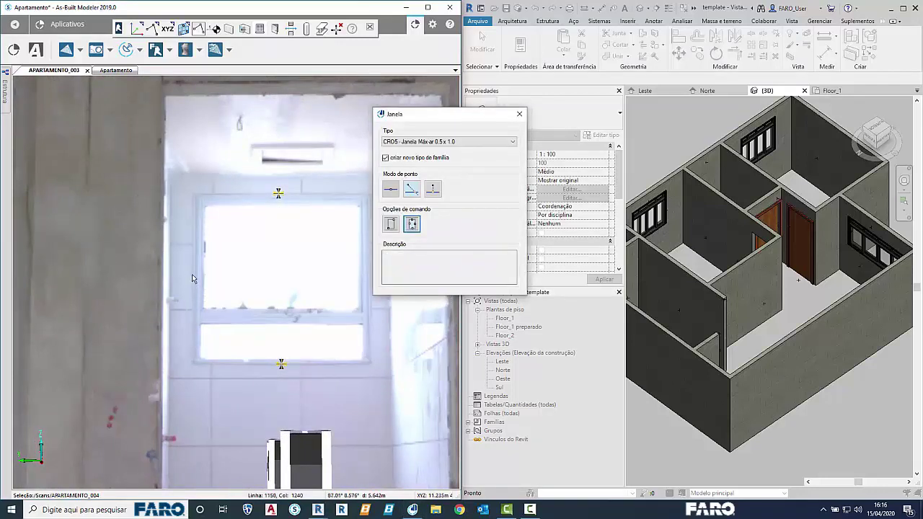
pyautogui.click(286, 277)
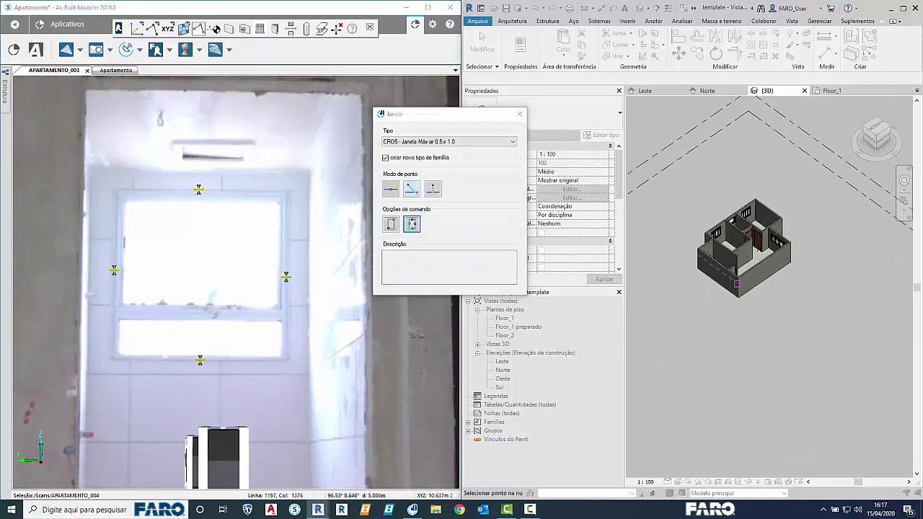
# Step: Choose the DOM - Janela Correr 4 Folhas + Fixo superior 1.1900 m window type, and frame the tiled room's window in scan APARTAMENTO_002
pyautogui.click(492, 142)
pyautogui.click(433, 273)
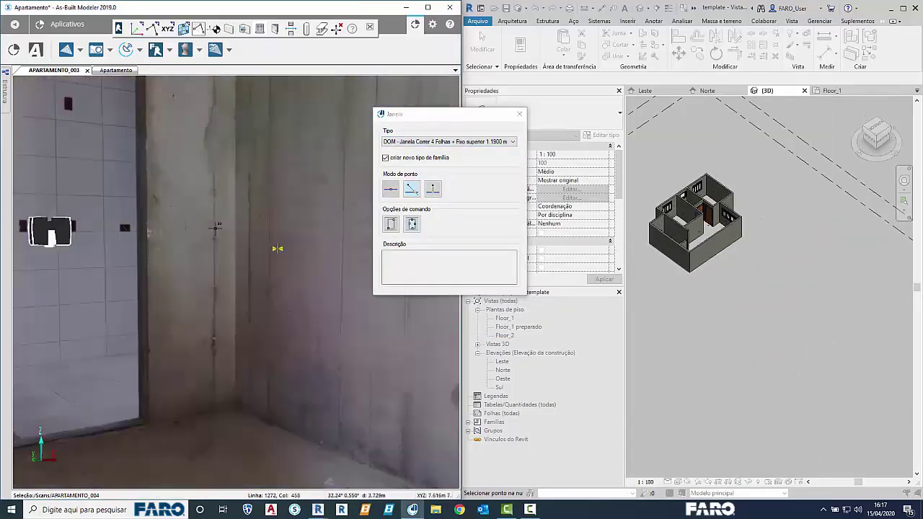
pyautogui.doubleClick(67, 233)
pyautogui.click(173, 356)
pyautogui.moveTo(118, 362); pyautogui.dragTo(282, 482)
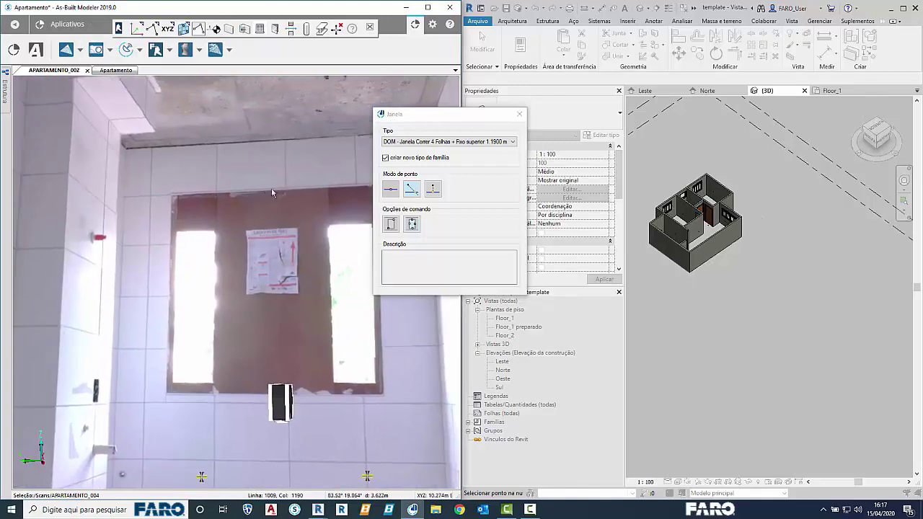
# Step: Place the tiled room's window from points on its head, sill and side edges, and end the window command
pyautogui.click(251, 395)
pyautogui.click(168, 298)
pyautogui.click(380, 326)
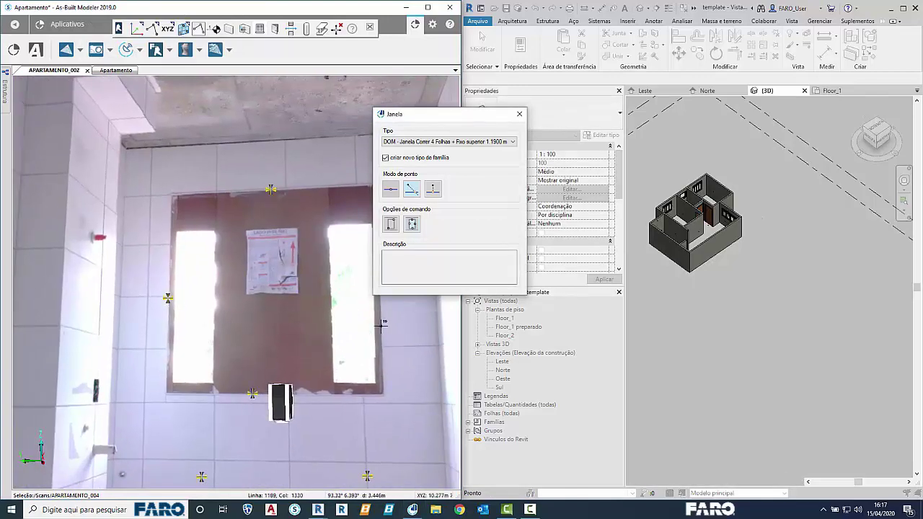
pyautogui.scroll(3, 726, 255)
pyautogui.click(519, 114)
# Step: Maximize Revit and inspect the placed windows and doors in the 3D model from several sides
pyautogui.click(903, 8)
pyautogui.moveTo(269, 250); pyautogui.dragTo(569, 317, button='middle')
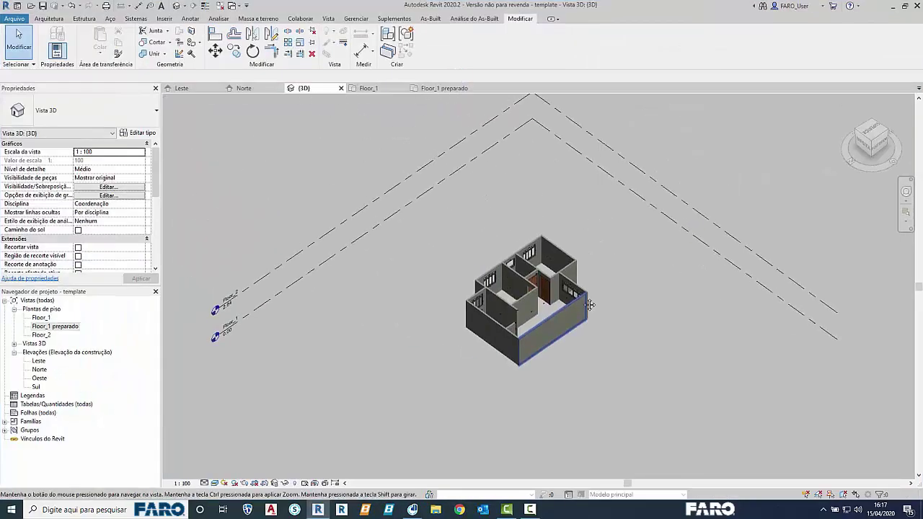
pyautogui.scroll(1, 566, 315)
pyautogui.scroll(3, 566, 316)
pyautogui.keyDown('shift'); pyautogui.moveTo(655, 300); pyautogui.dragTo(546, 292, button='middle'); pyautogui.keyUp('shift')
pyautogui.scroll(4, 422, 238)
pyautogui.scroll(-3, 411, 233)
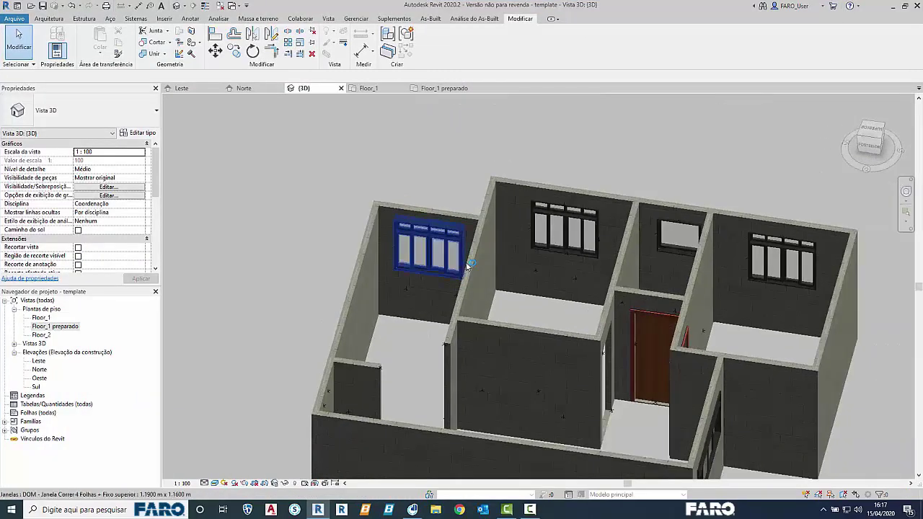
pyautogui.keyDown('shift'); pyautogui.moveTo(667, 355); pyautogui.dragTo(719, 346, button='middle'); pyautogui.keyUp('shift')
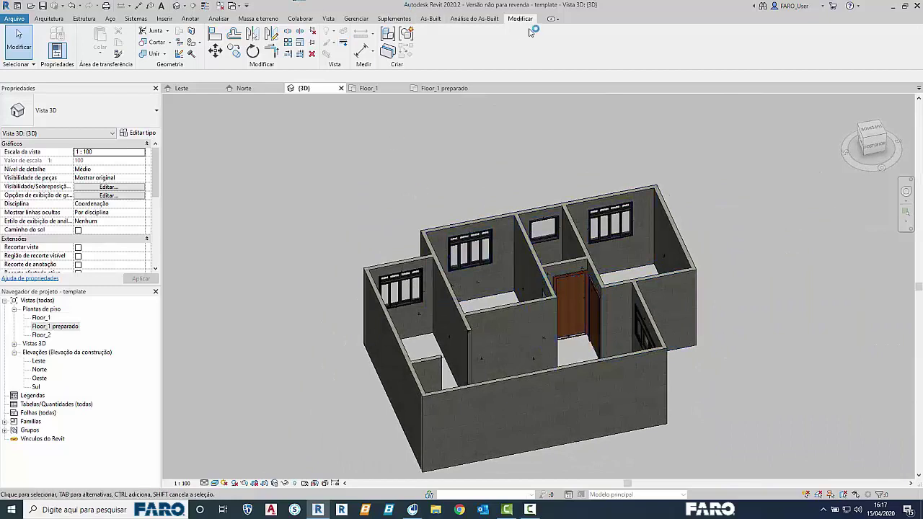
# Step: Show the scan point cloud together with the modelled walls in the 3D view
pyautogui.click(431, 18)
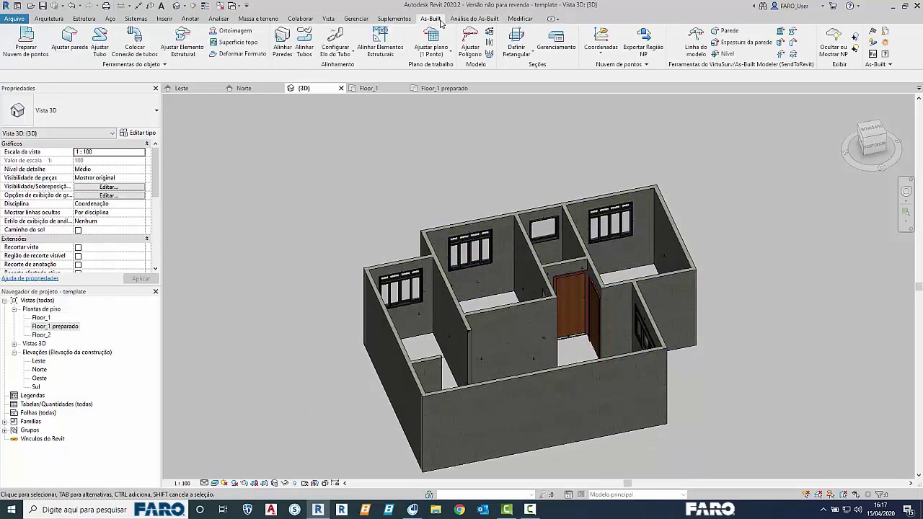
pyautogui.click(829, 43)
pyautogui.keyDown('shift'); pyautogui.moveTo(751, 271); pyautogui.dragTo(534, 310, button='middle'); pyautogui.keyUp('shift')
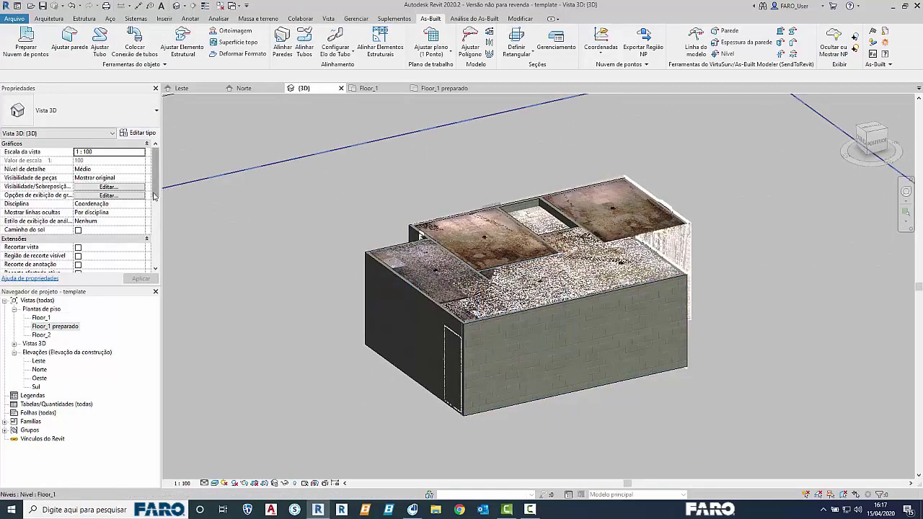
# Step: Turn on the 3D view's section box and lower its upper face to cut away the scanned ceilings
pyautogui.moveTo(154, 196); pyautogui.dragTo(140, 253)
pyautogui.scroll(-1, 141, 252)
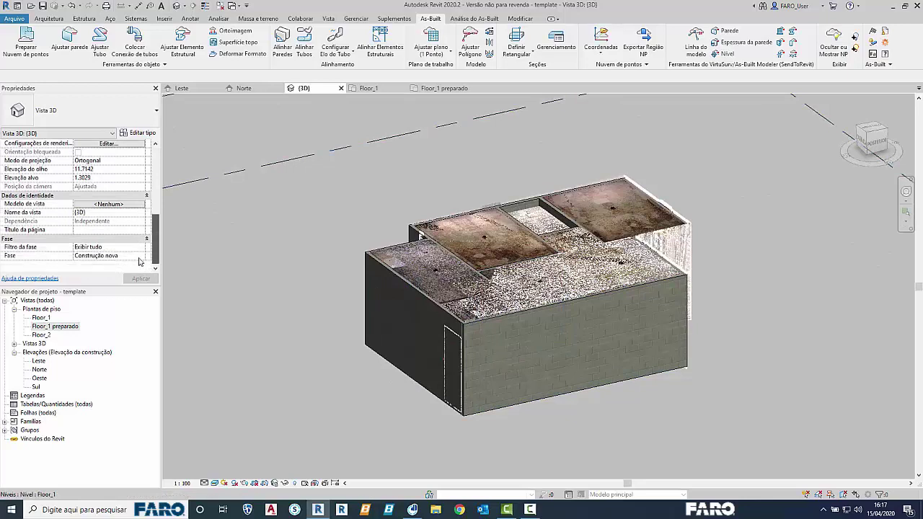
pyautogui.scroll(2, 141, 251)
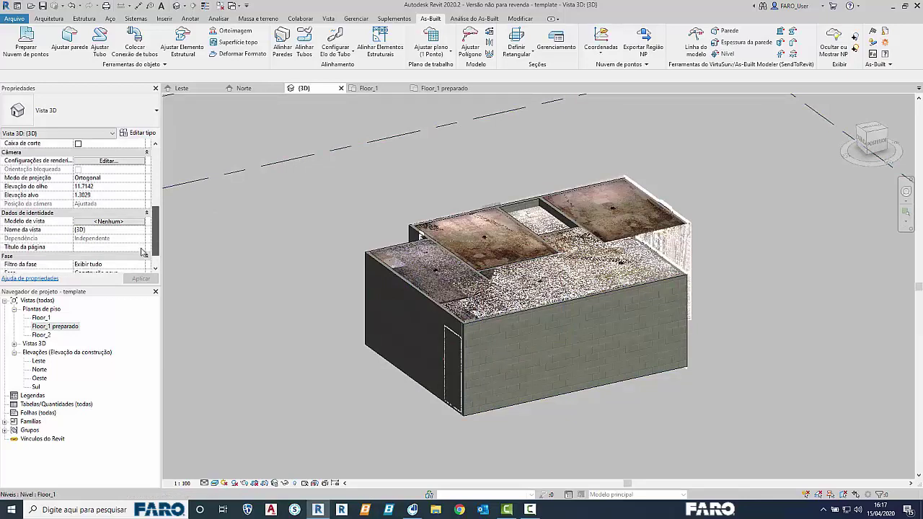
pyautogui.scroll(-2, 142, 254)
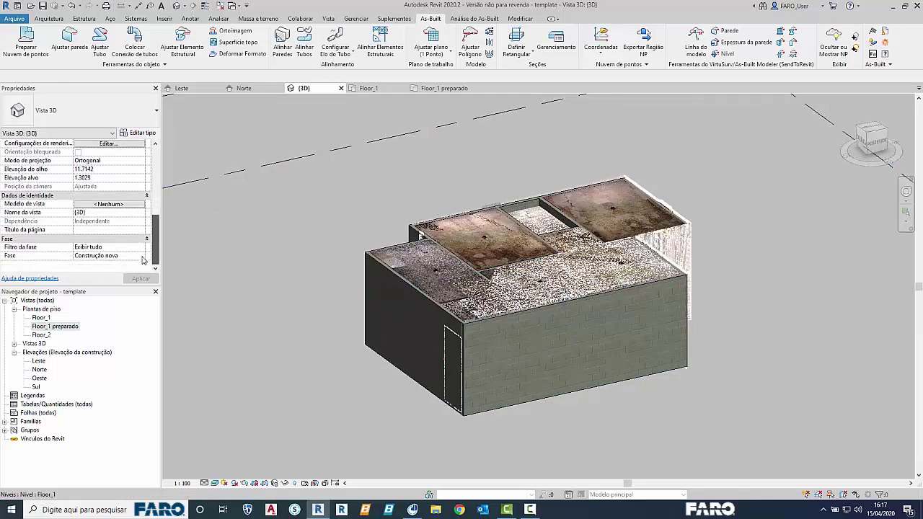
pyautogui.scroll(4, 142, 260)
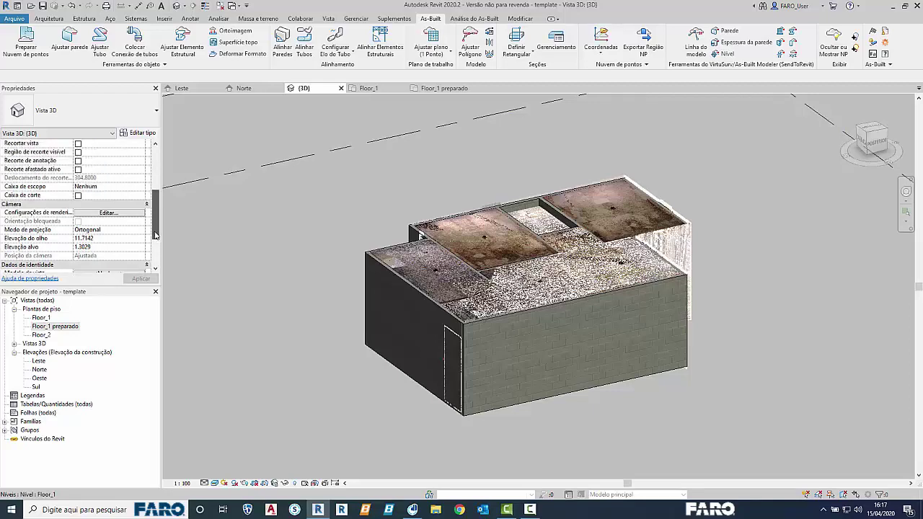
pyautogui.scroll(1, 101, 216)
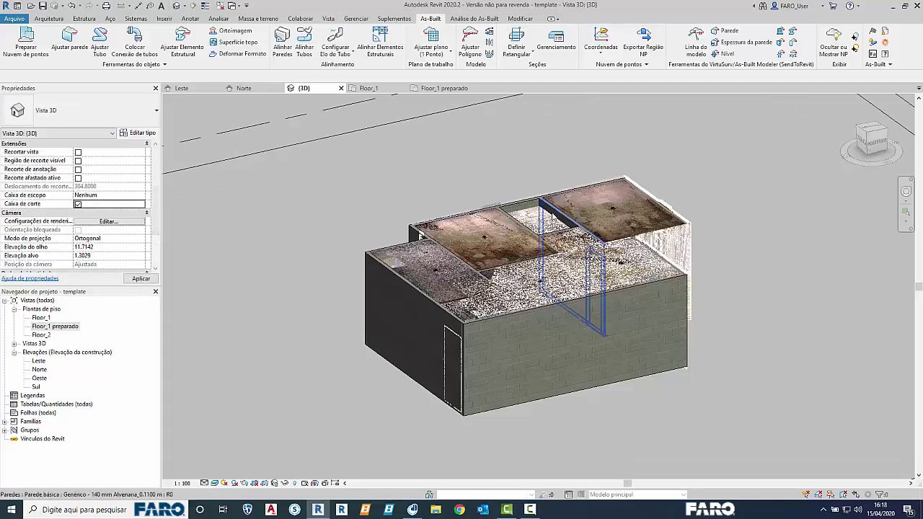
pyautogui.scroll(-4, 577, 317)
pyautogui.click(587, 396)
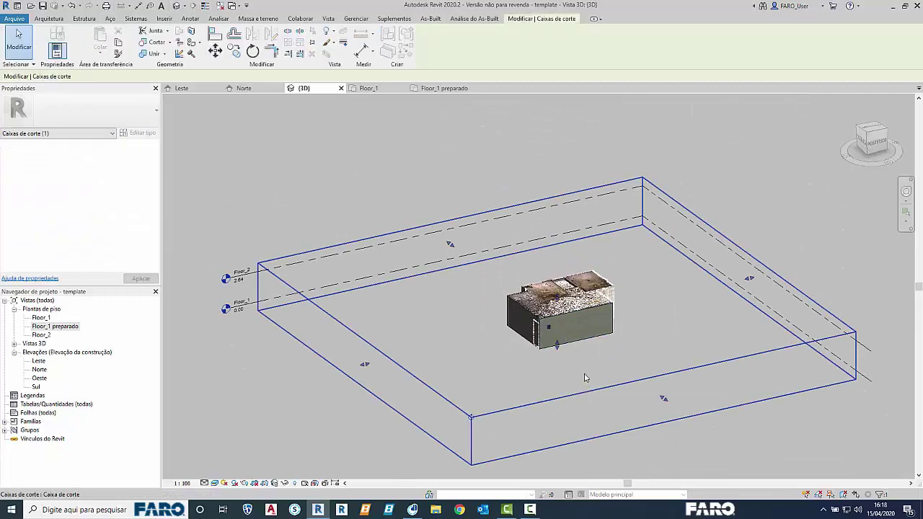
pyautogui.moveTo(560, 302); pyautogui.dragTo(557, 311)
pyautogui.keyDown('shift'); pyautogui.moveTo(642, 290); pyautogui.dragTo(613, 313, button='middle'); pyautogui.keyUp('shift')
# Step: Compare the modelled walls, doors and windows with the point cloud inside the sectioned apartment
pyautogui.scroll(5, 531, 280)
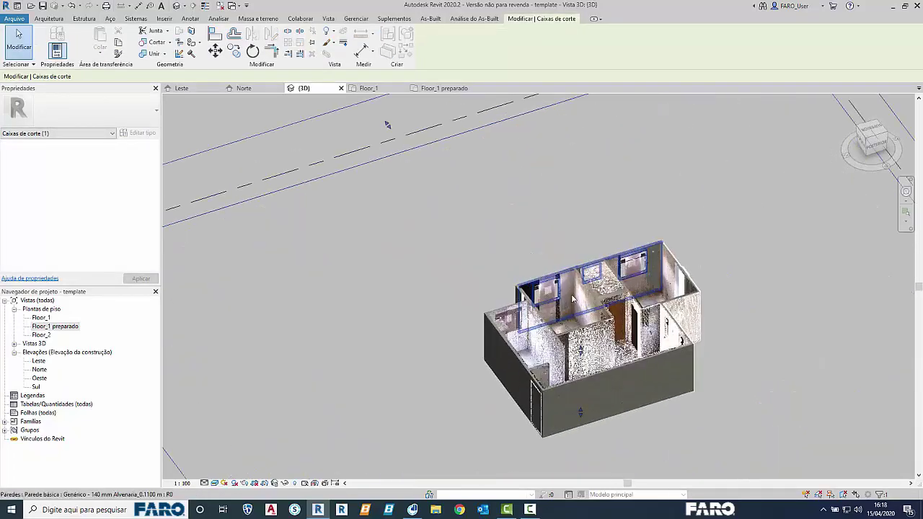
pyautogui.keyDown('shift'); pyautogui.moveTo(530, 279); pyautogui.dragTo(455, 295, button='middle'); pyautogui.keyUp('shift')
pyautogui.moveTo(723, 401); pyautogui.dragTo(613, 254, button='middle')
pyautogui.scroll(5, 639, 247)
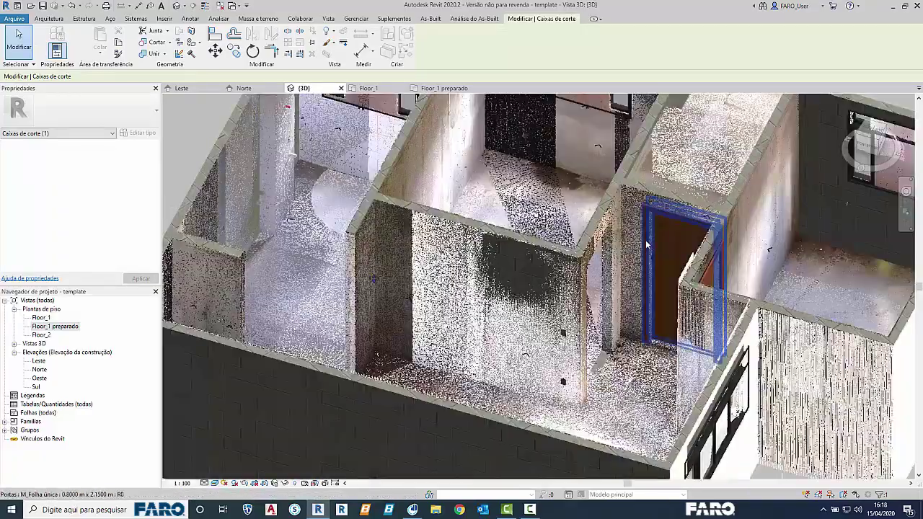
pyautogui.scroll(-6, 638, 259)
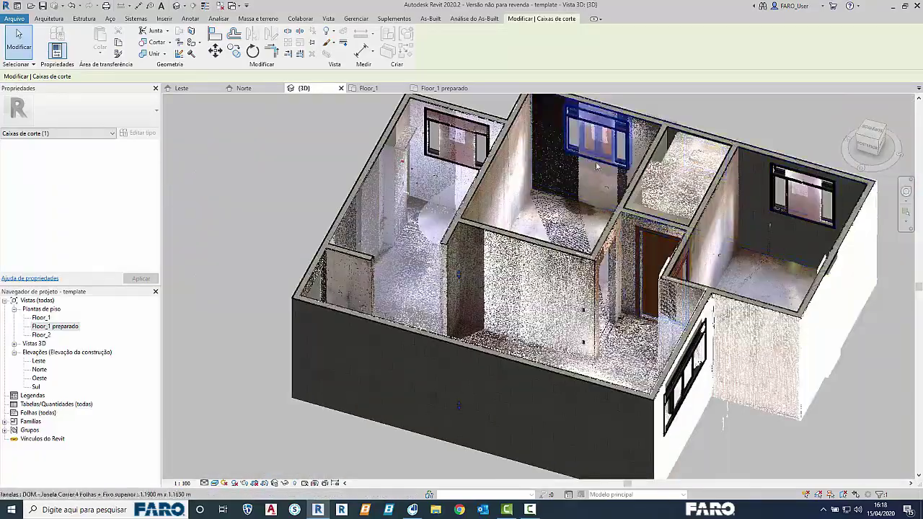
pyautogui.keyDown('shift'); pyautogui.moveTo(613, 285); pyautogui.dragTo(497, 390, button='middle'); pyautogui.keyUp('shift')
pyautogui.scroll(4, 573, 310)
pyautogui.scroll(-5, 552, 326)
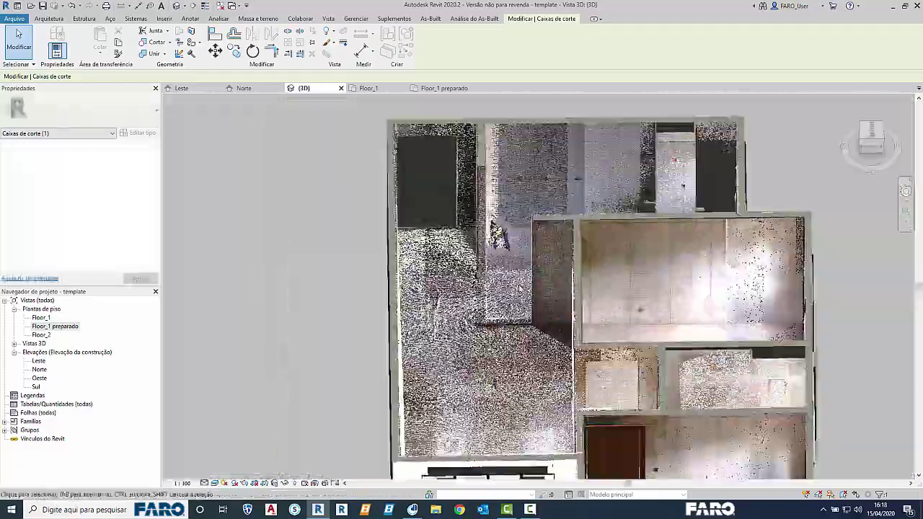
# Step: Examine the doorway gap in the point cloud where the outer wall is still closed
pyautogui.keyDown('shift'); pyautogui.moveTo(552, 325); pyautogui.dragTo(454, 245, button='middle'); pyautogui.keyUp('shift')
pyautogui.scroll(4, 469, 213)
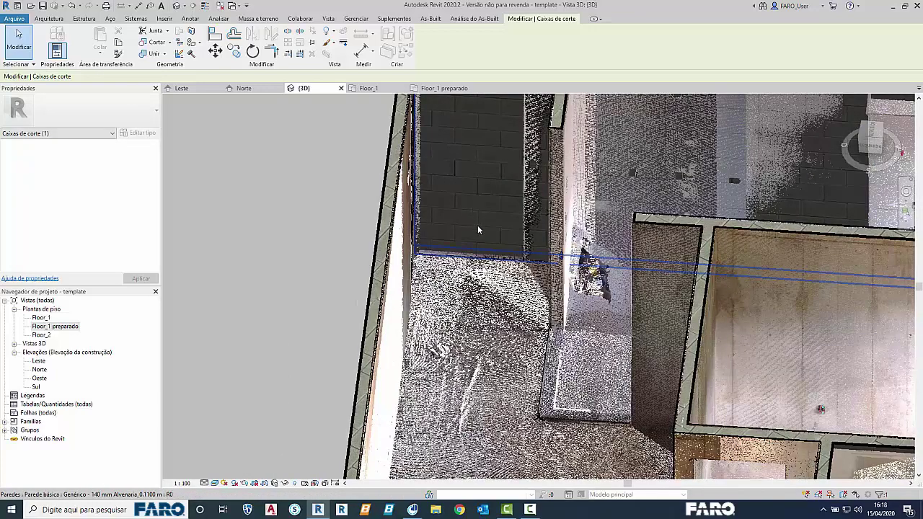
pyautogui.scroll(-3, 477, 229)
pyautogui.keyDown('shift'); pyautogui.moveTo(485, 179); pyautogui.dragTo(476, 162, button='middle'); pyautogui.keyUp('shift')
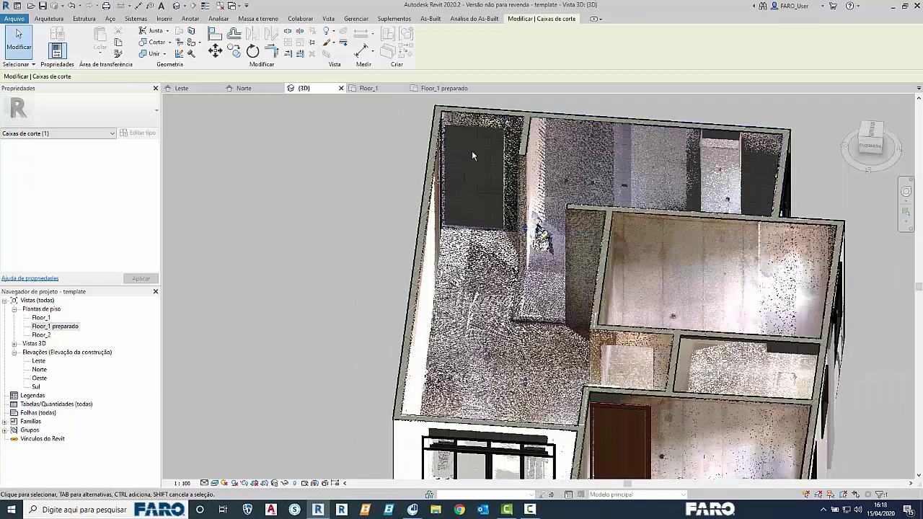
pyautogui.scroll(4, 473, 150)
pyautogui.scroll(-2, 534, 264)
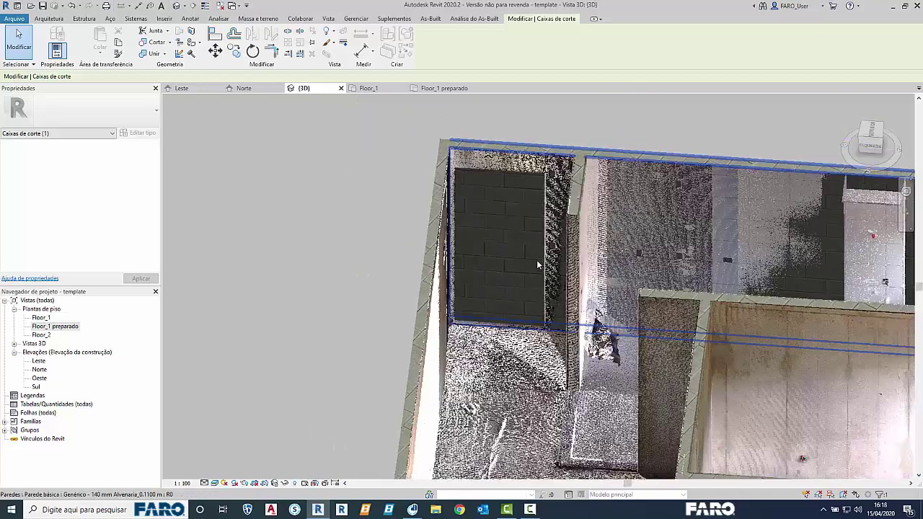
pyautogui.keyDown('shift'); pyautogui.moveTo(526, 252); pyautogui.dragTo(414, 401, button='middle'); pyautogui.keyUp('shift')
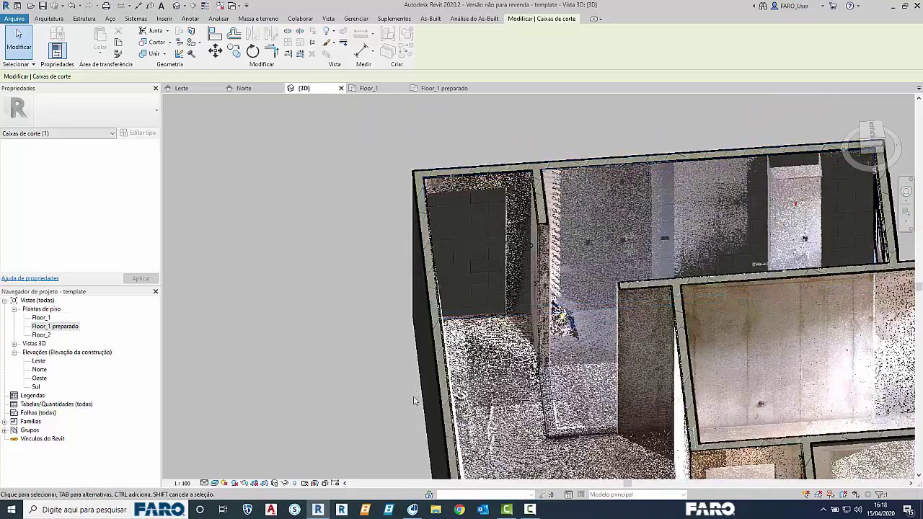
# Step: Cut the missing doorway in the outer wall from raw points picked in scan APARTAMENTO_010, and end the opening command
pyautogui.click(413, 510)
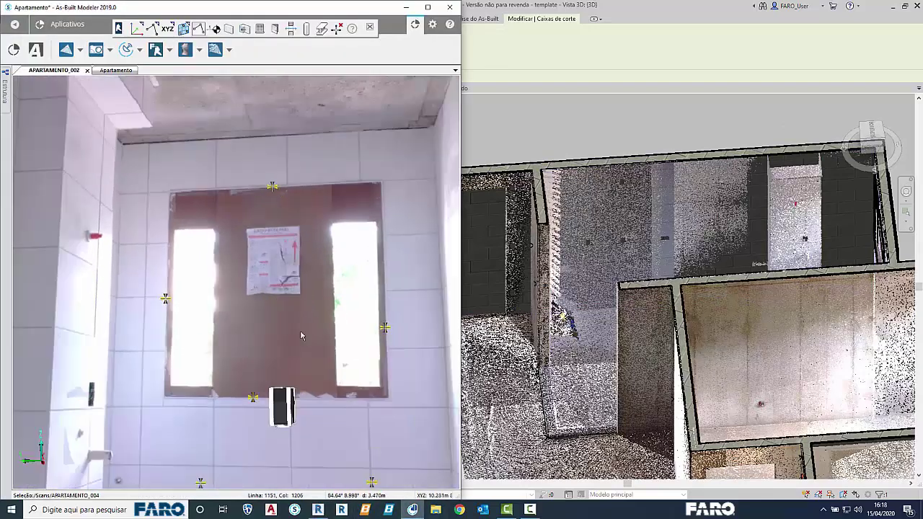
pyautogui.moveTo(238, 288); pyautogui.dragTo(121, 250)
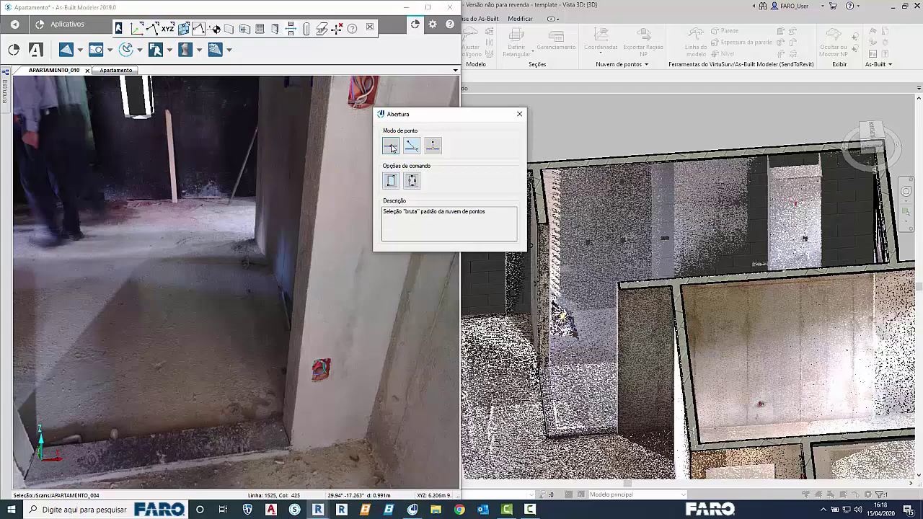
pyautogui.click(390, 146)
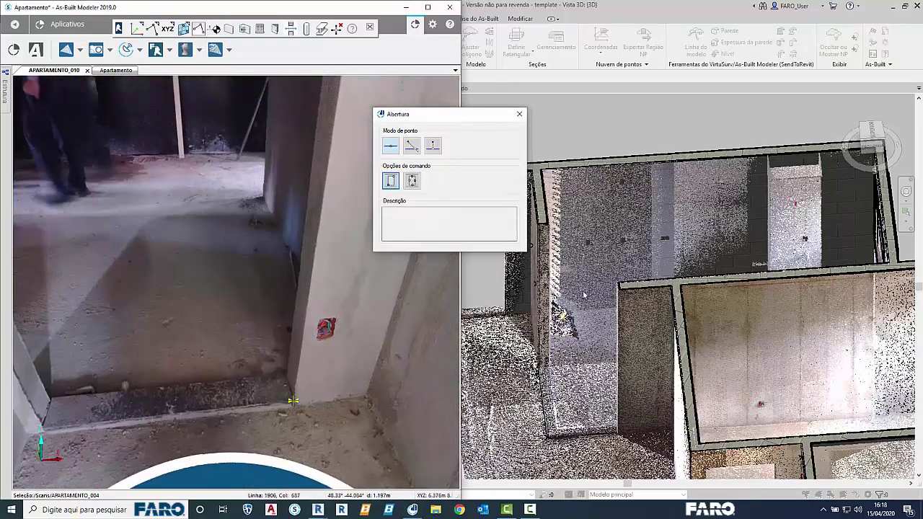
pyautogui.scroll(-4, 584, 295)
pyautogui.scroll(5, 514, 280)
pyautogui.keyDown('shift'); pyautogui.moveTo(589, 339); pyautogui.dragTo(585, 276, button='middle'); pyautogui.keyUp('shift')
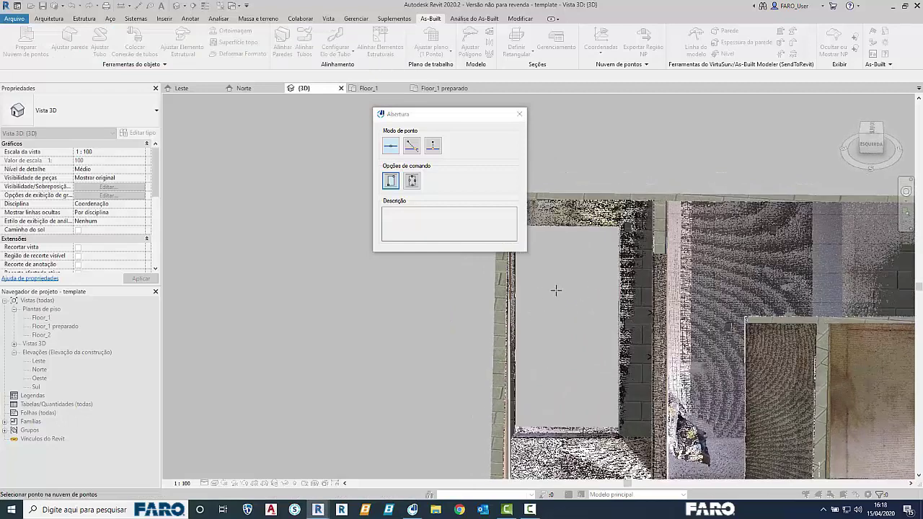
pyautogui.scroll(-3, 556, 290)
pyautogui.click(516, 116)
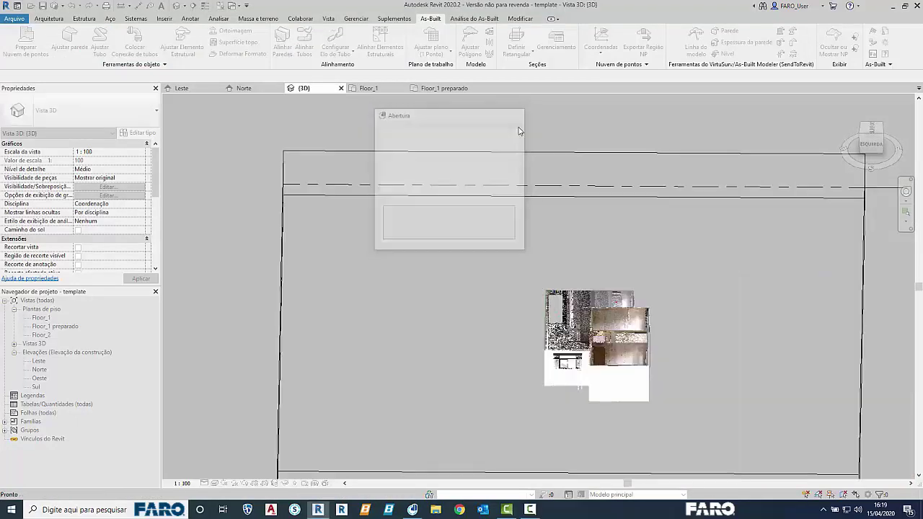
# Step: Inspect the sectioned model and its point cloud from above the long outer wall
pyautogui.scroll(4, 504, 312)
pyautogui.keyDown('shift'); pyautogui.moveTo(504, 312); pyautogui.dragTo(598, 207, button='middle'); pyautogui.keyUp('shift')
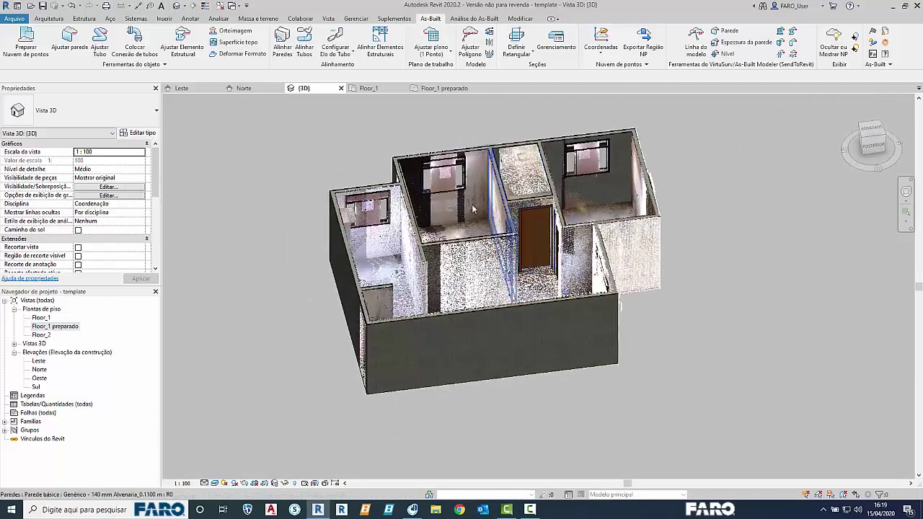
pyautogui.scroll(3, 422, 199)
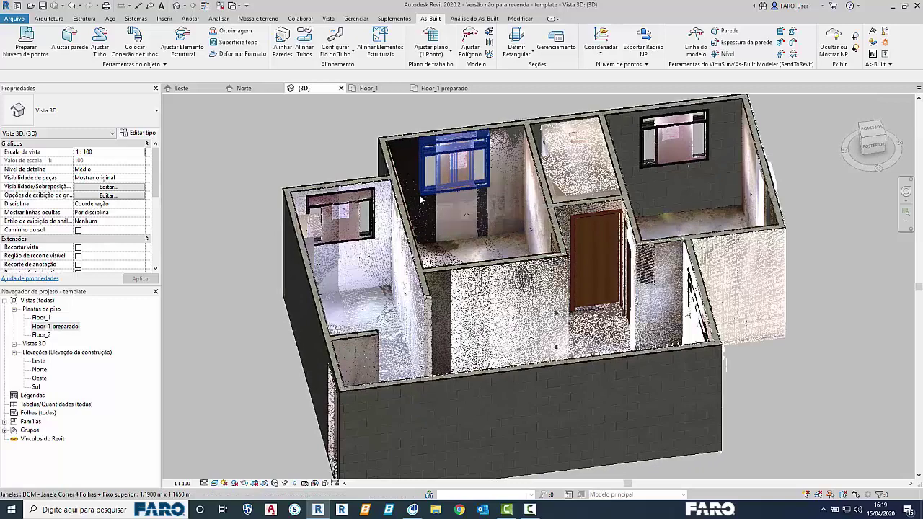